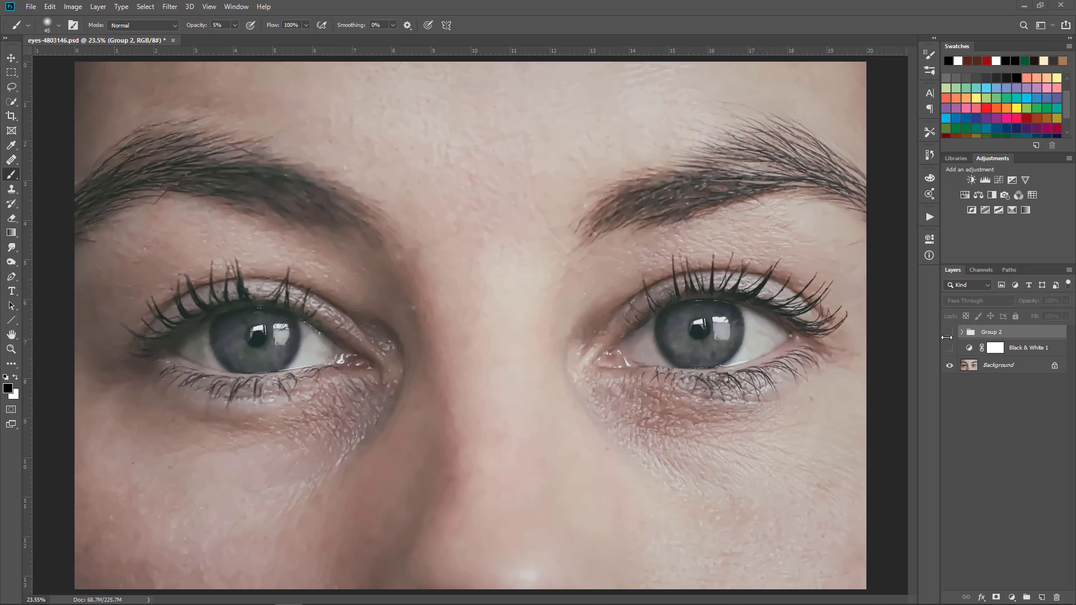
Make Group 2 visible to show the embossed, curved OPEN YOUR EYES lettering
click(950, 332)
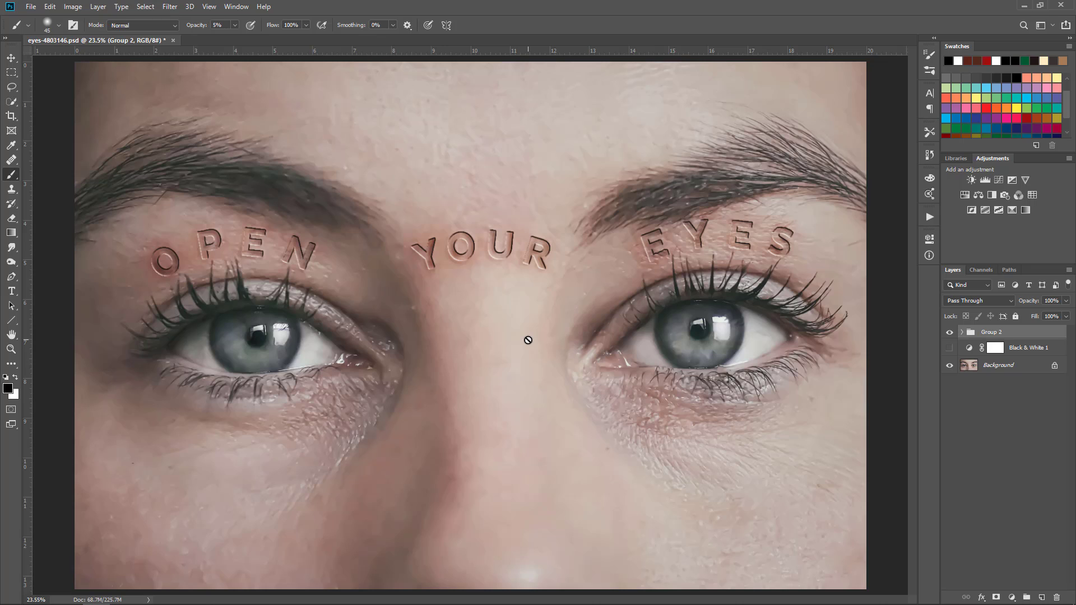
Expand Group 2 and toggle Group 1, Dodge and Burn, Layer 1 and Layer 2 to compare
click(961, 331)
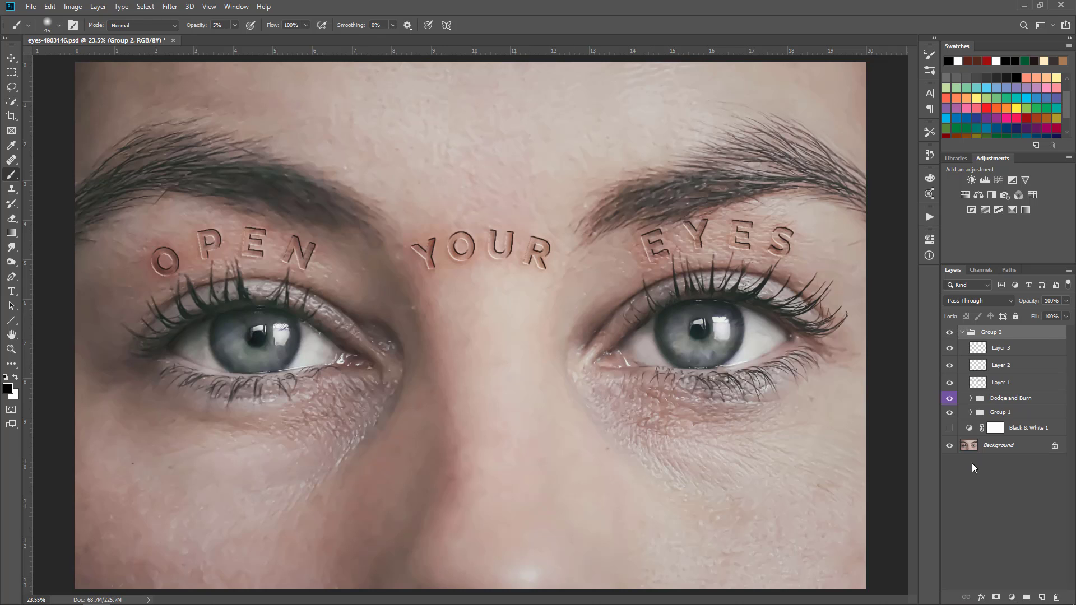
click(949, 413)
click(951, 412)
click(1001, 403)
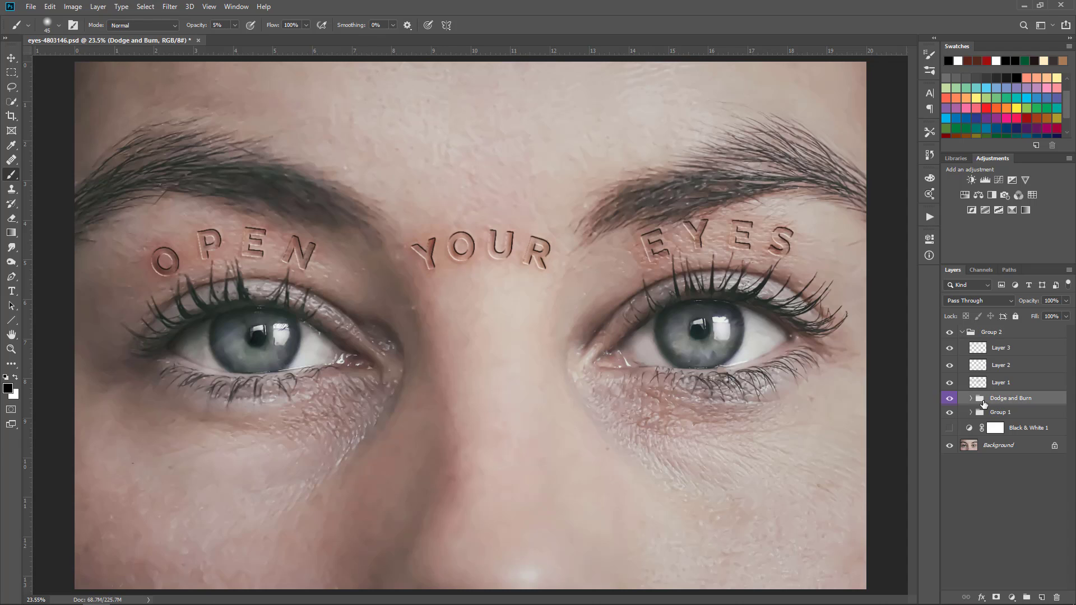
click(951, 399)
click(950, 398)
click(949, 383)
click(949, 383)
click(948, 367)
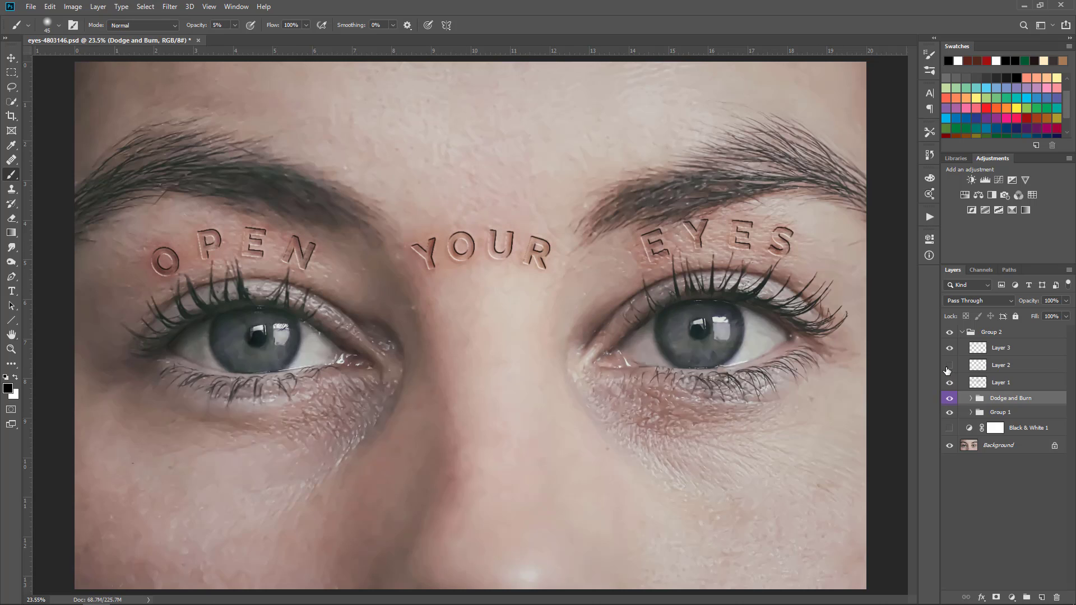
click(948, 366)
click(949, 383)
click(949, 383)
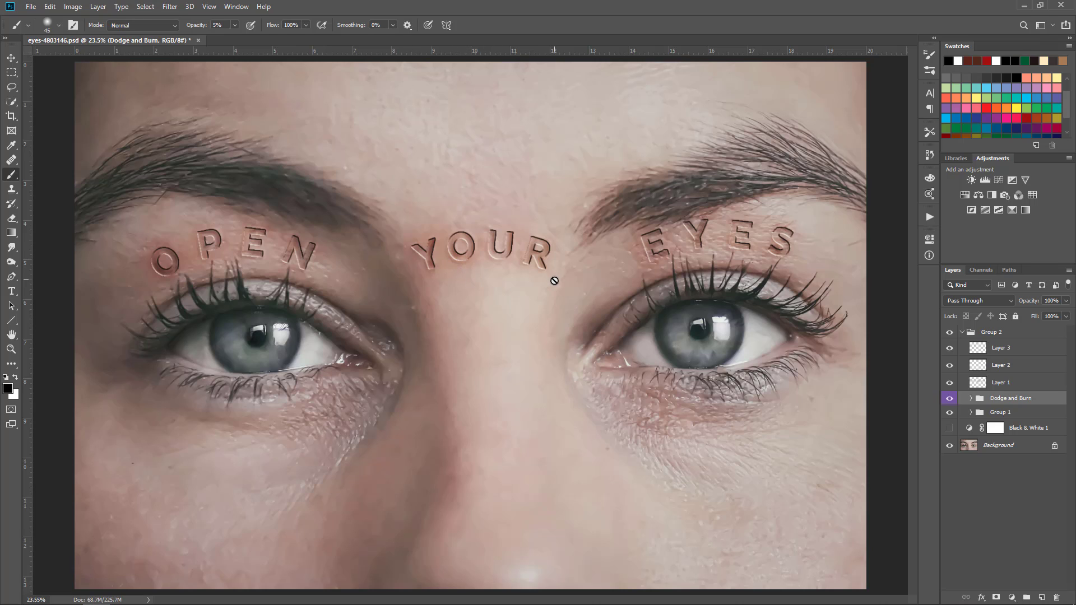
Compare Layer 3 and Layer 2 on the eyelids, then hide all effect layers
click(950, 352)
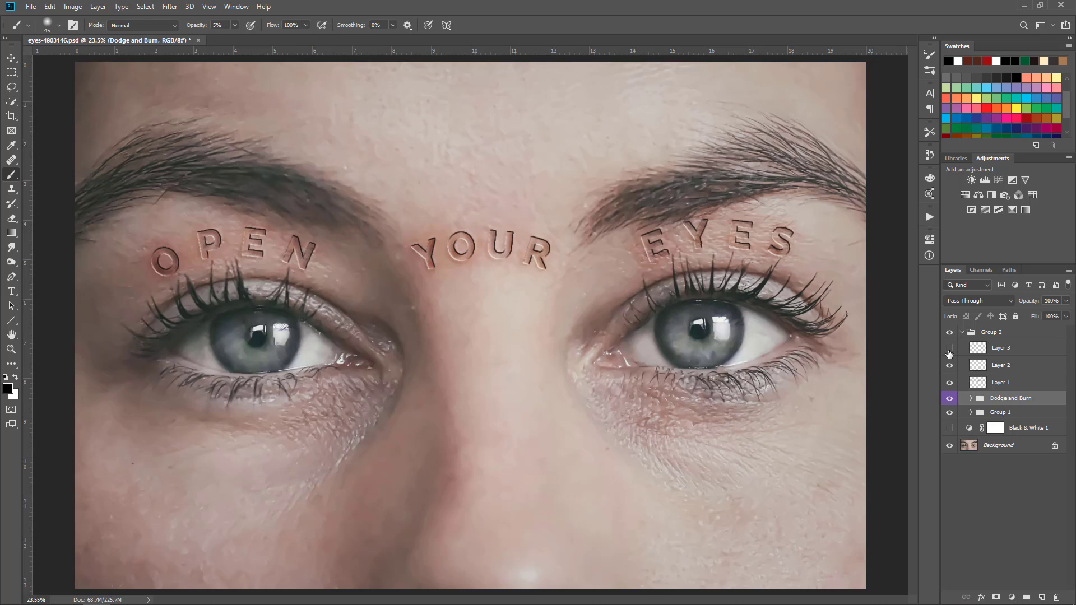
click(950, 352)
click(949, 353)
click(949, 349)
click(949, 366)
click(949, 350)
click(949, 366)
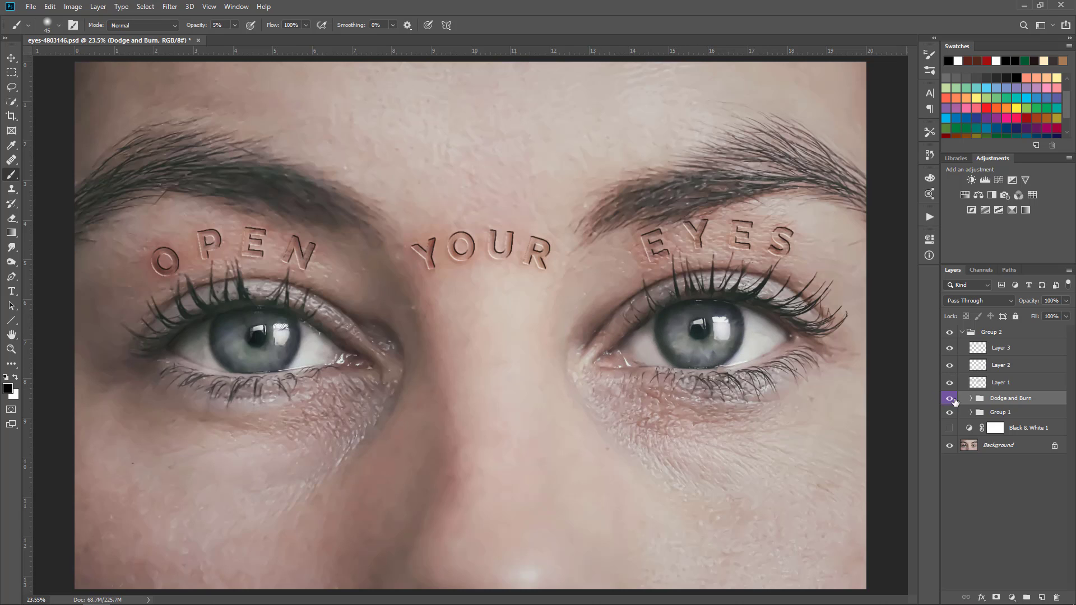
drag(949, 413, 949, 333)
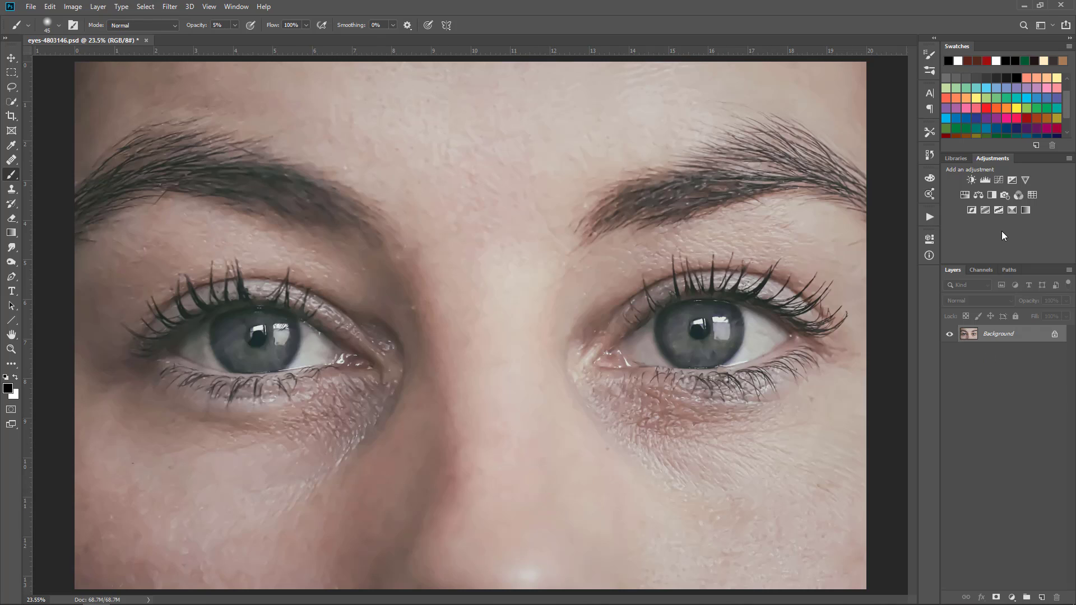
Add a Black & White adjustment and save it over eyes-4803146.psd
click(990, 195)
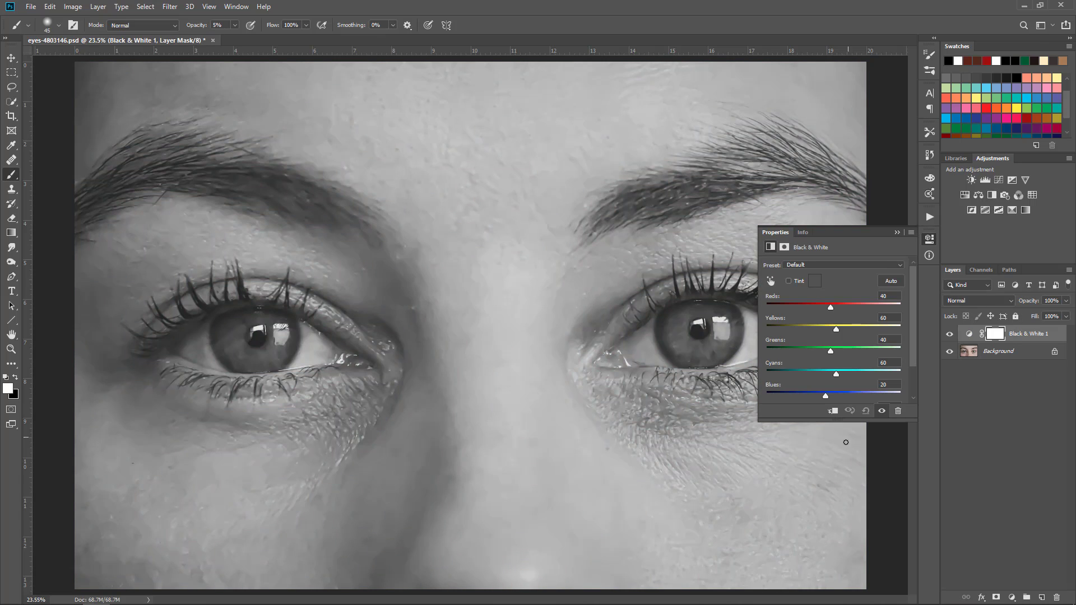
click(896, 233)
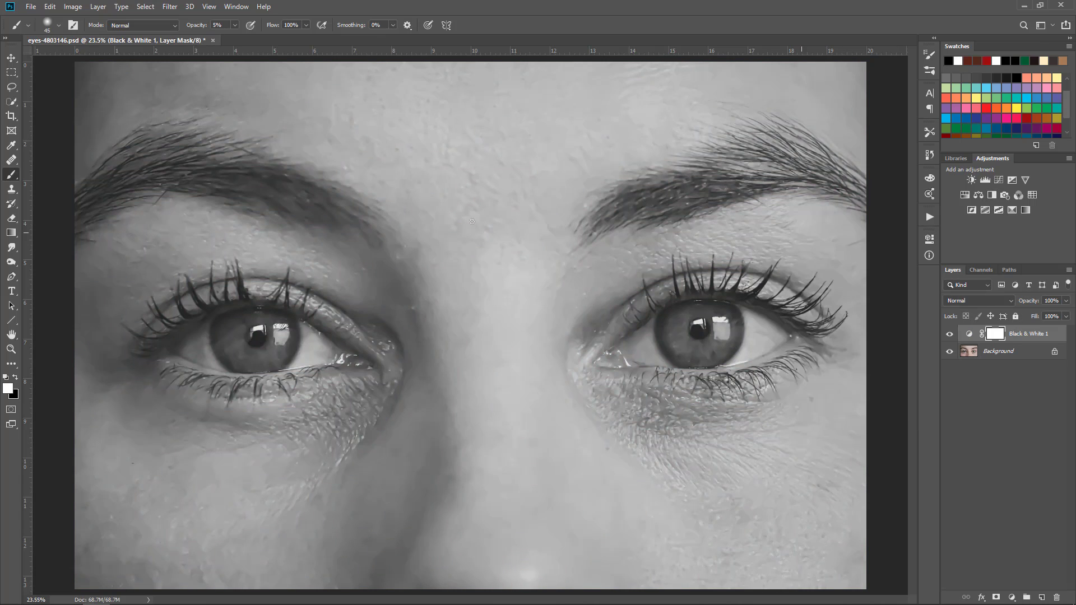
click(30, 7)
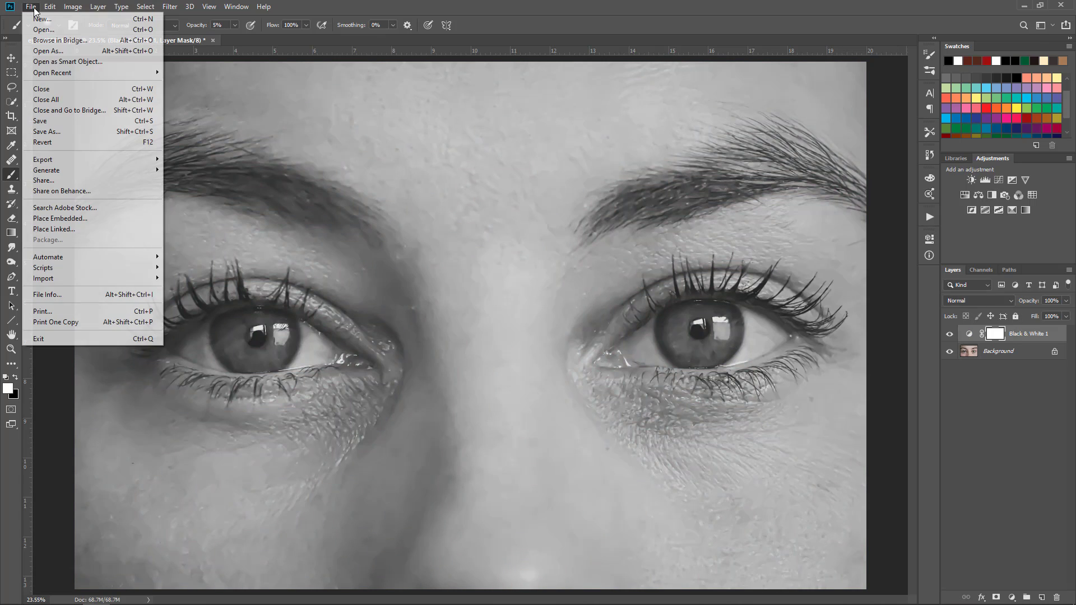
click(46, 131)
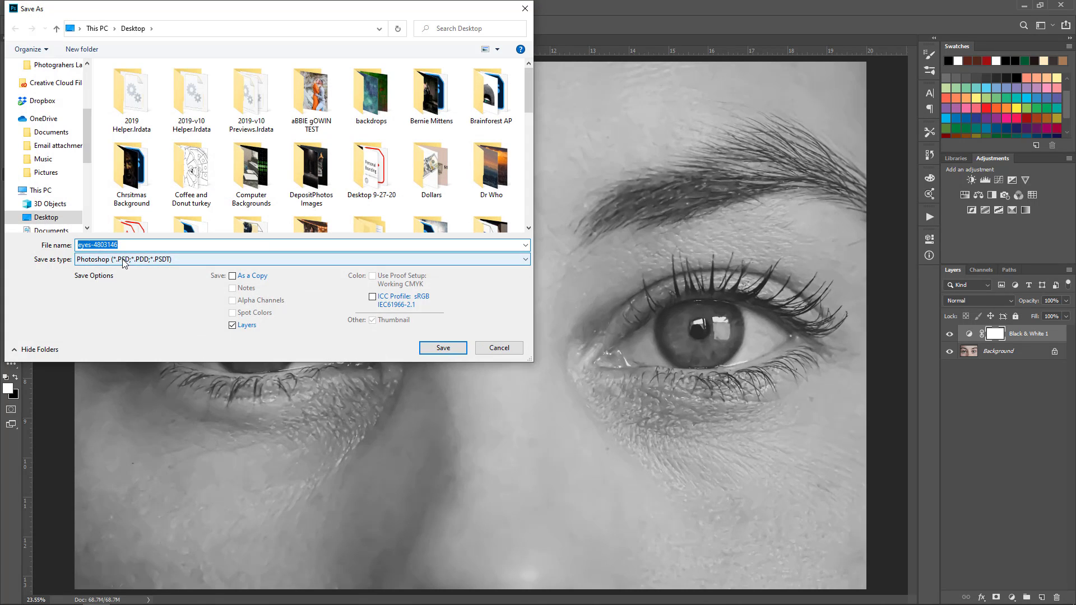
click(439, 350)
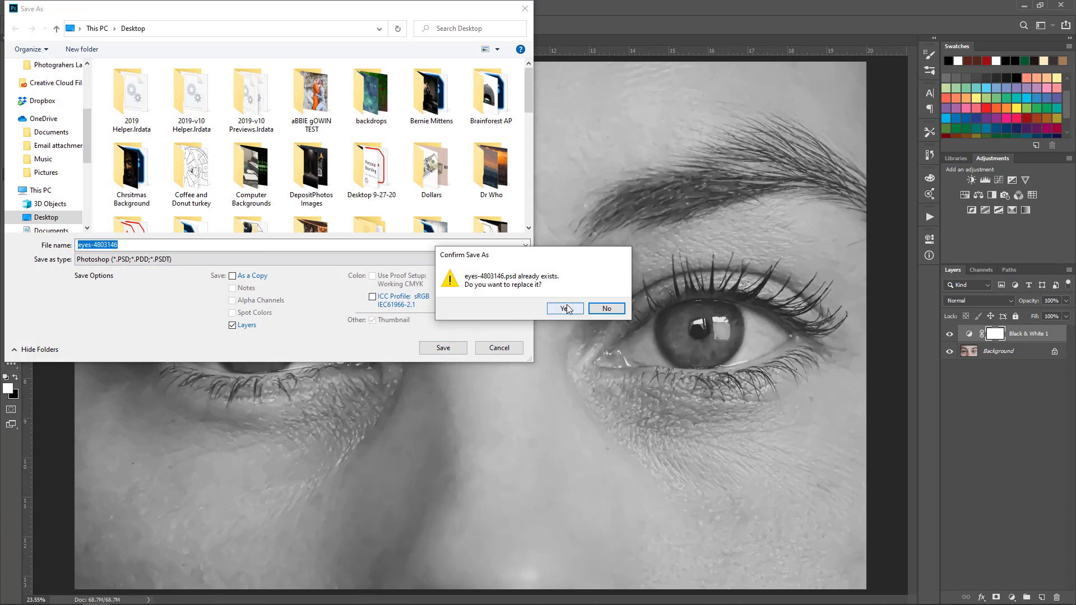
click(552, 309)
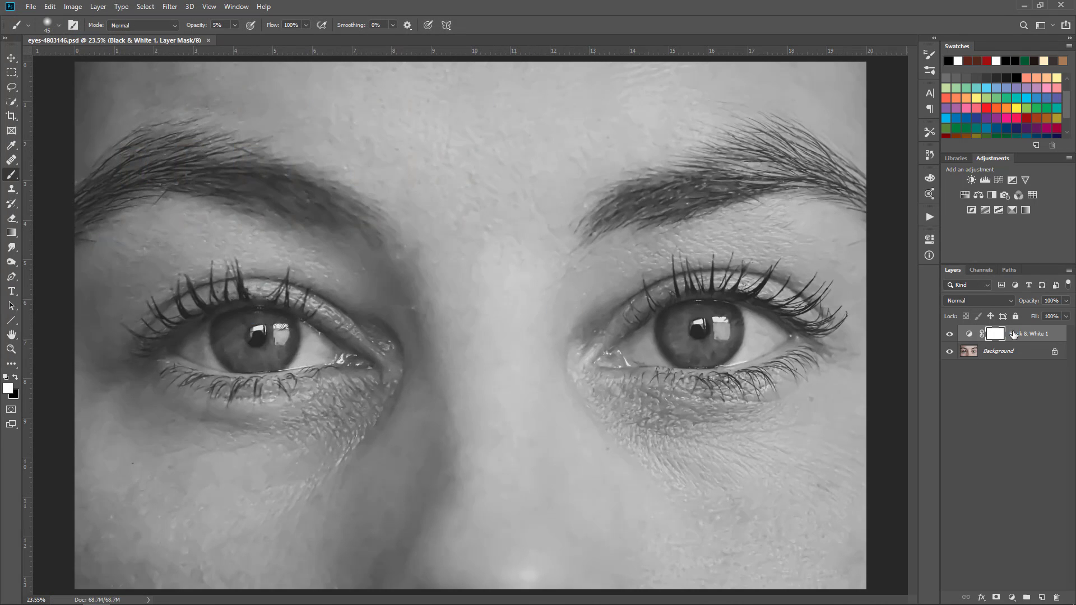
Hide and delete the Black & White 1 adjustment layer
click(969, 334)
click(948, 335)
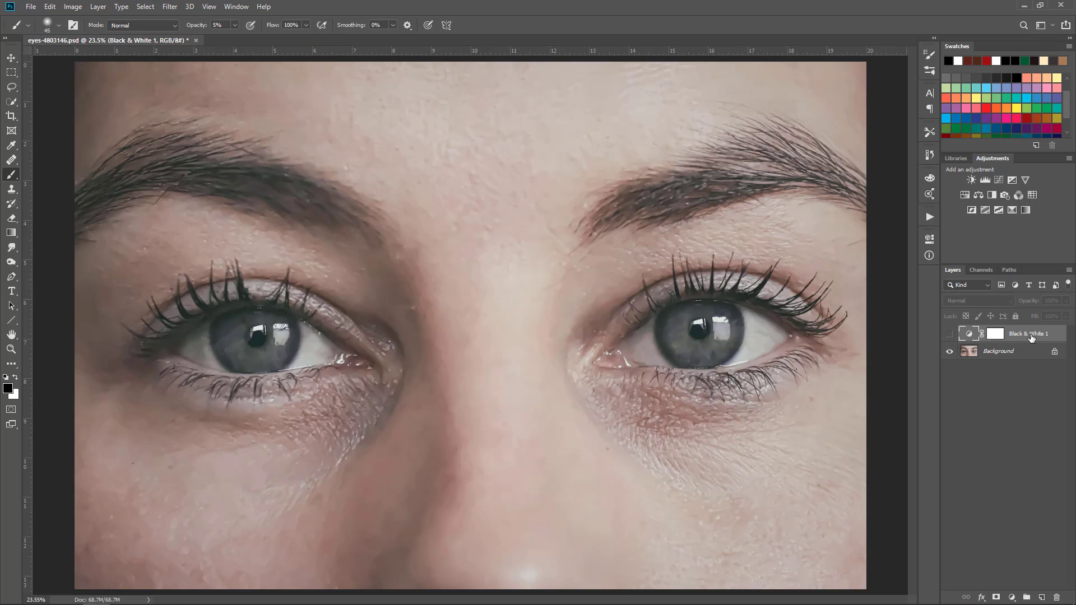
drag(1031, 336, 1056, 597)
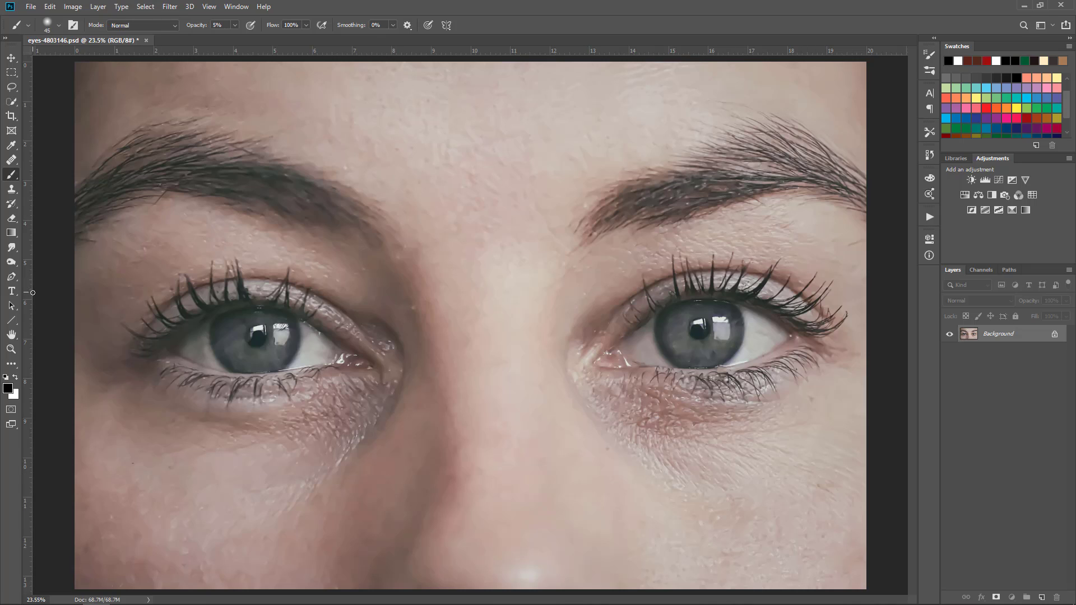
With the Freeform Pen in Path mode, draw arcs over the left lashes, brow bridge and right lashes
click(12, 278)
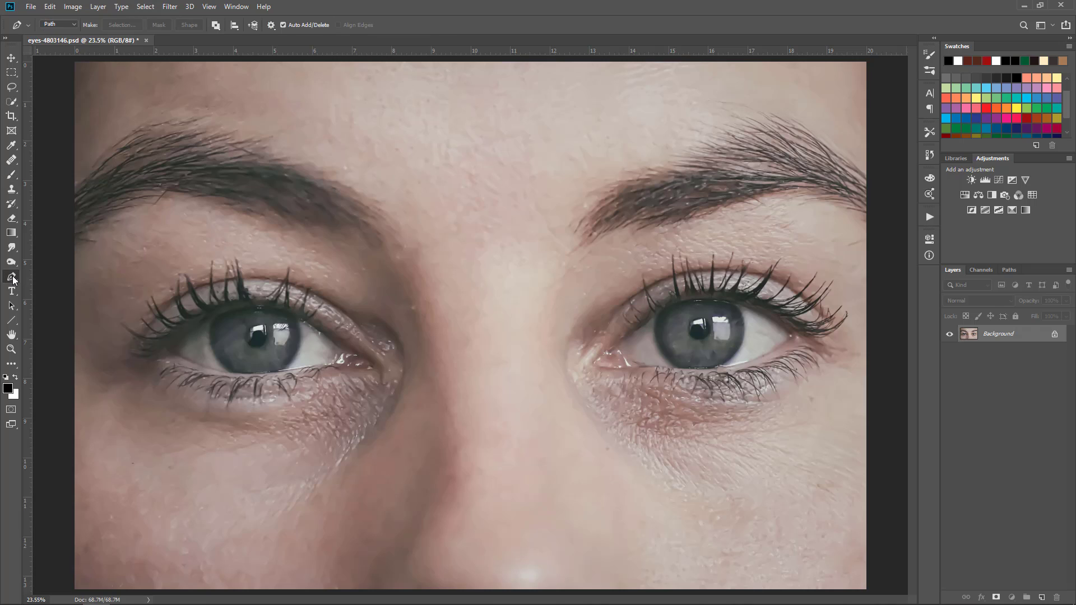
right_click(12, 278)
click(43, 288)
click(72, 24)
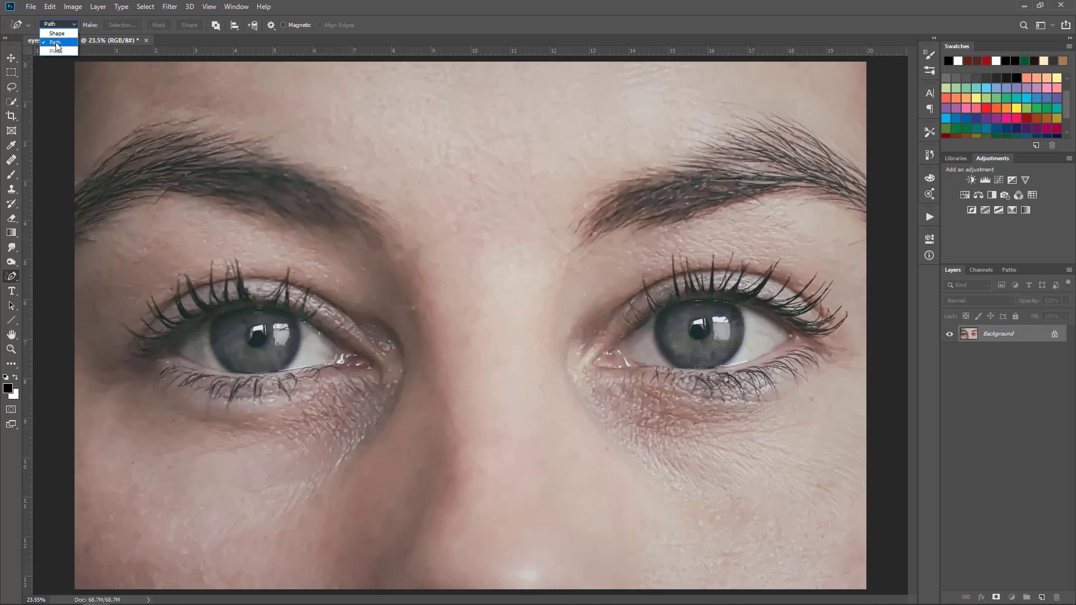
click(59, 45)
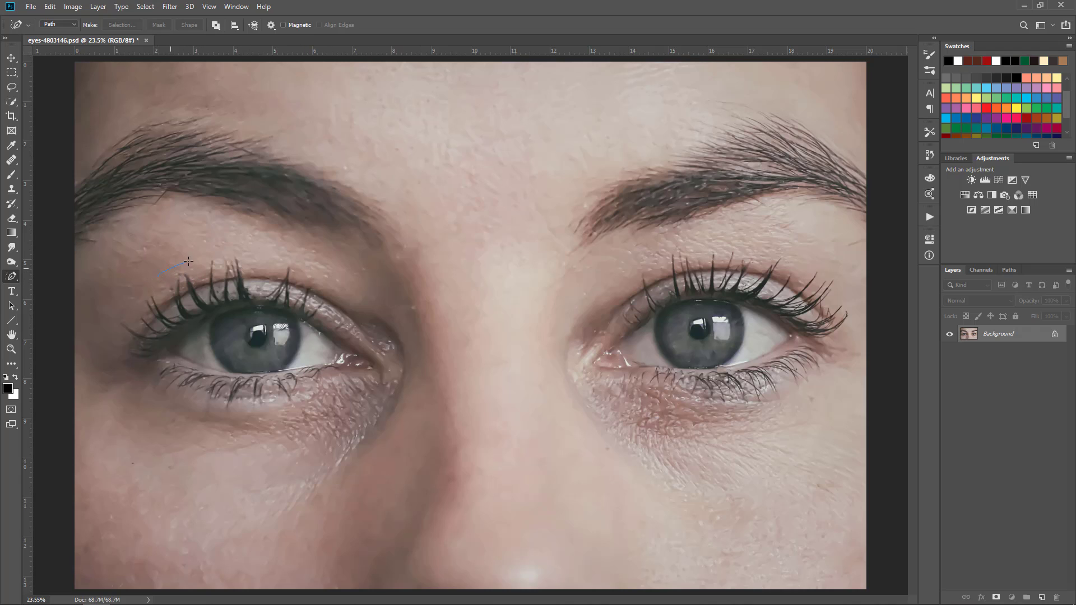
mouse_move(191, 260)
mouse_down()
mouse_move(230, 255)
mouse_move(323, 275)
mouse_up()
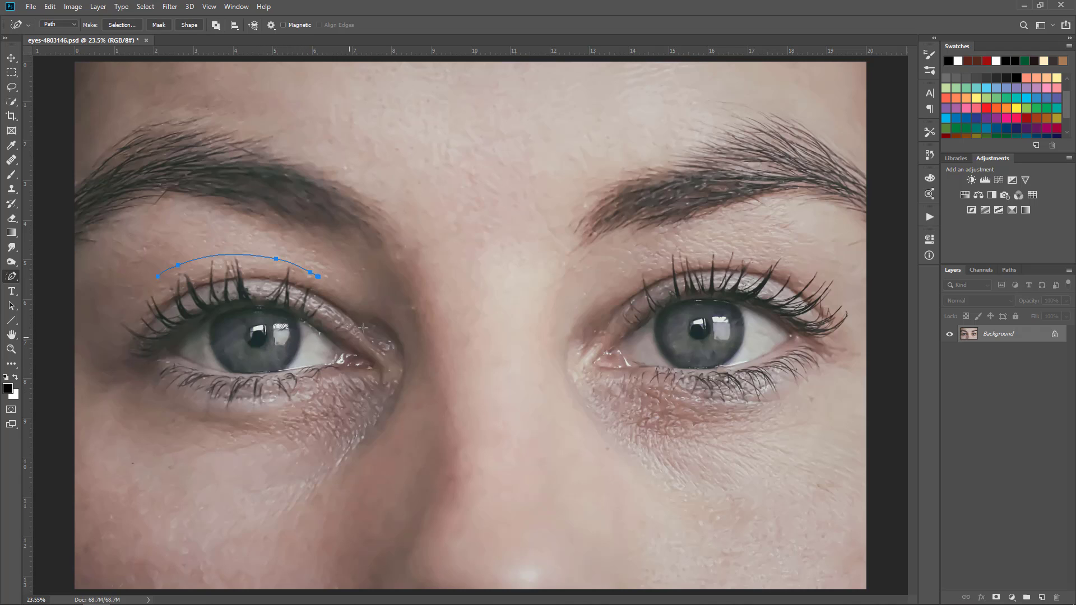
mouse_move(415, 277)
mouse_down()
mouse_move(467, 265)
mouse_move(542, 279)
mouse_up()
mouse_move(636, 270)
mouse_down()
mouse_move(721, 251)
mouse_move(811, 276)
mouse_up()
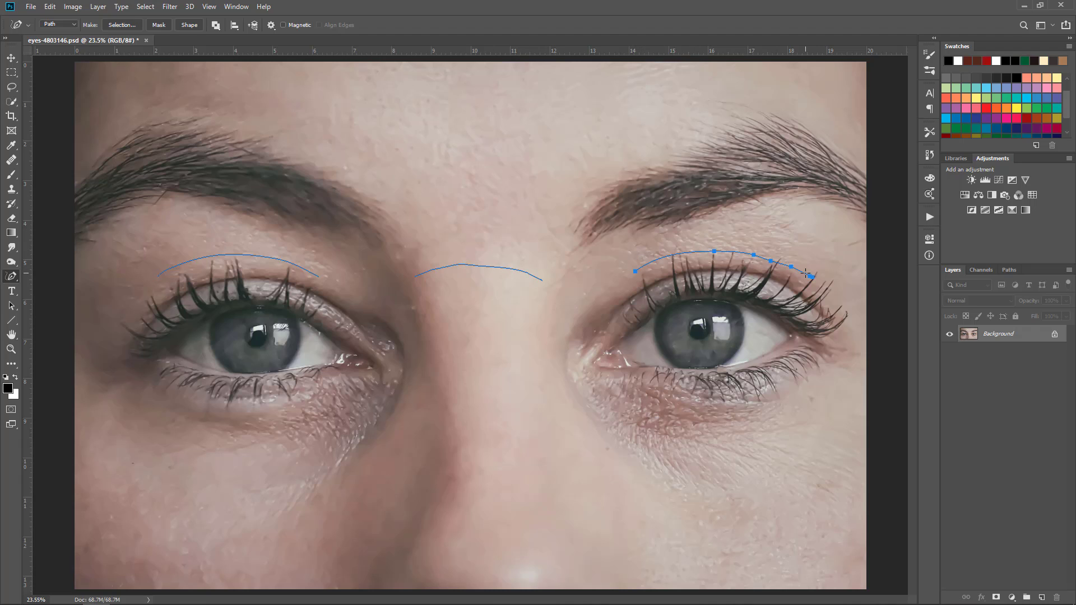
Drag an anchor of the middle path right with Direct Selection, then select an anchor on the right-eye path
click(11, 305)
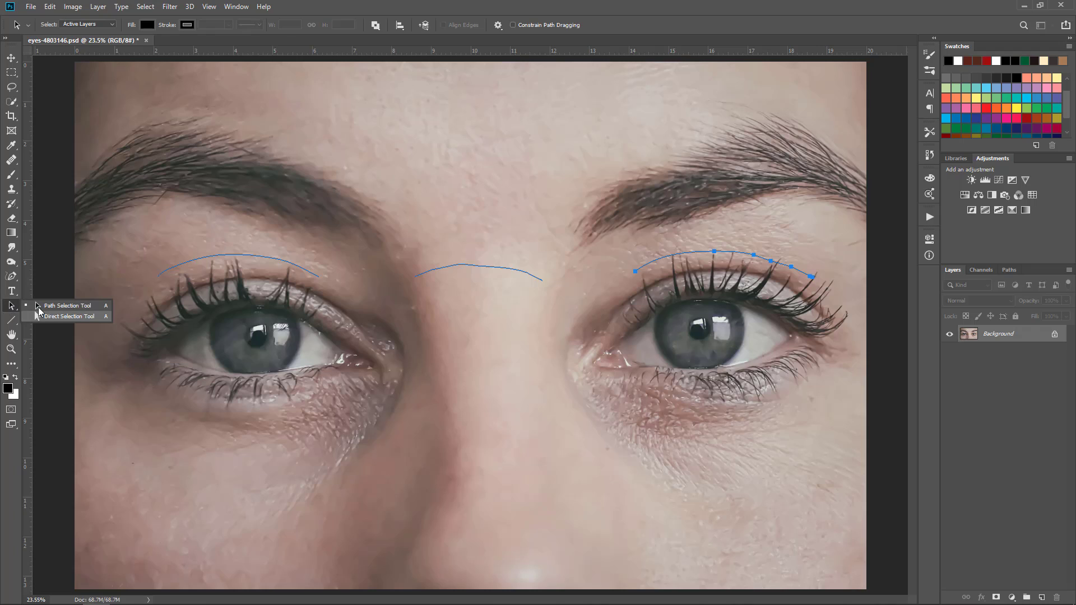
click(40, 315)
click(476, 265)
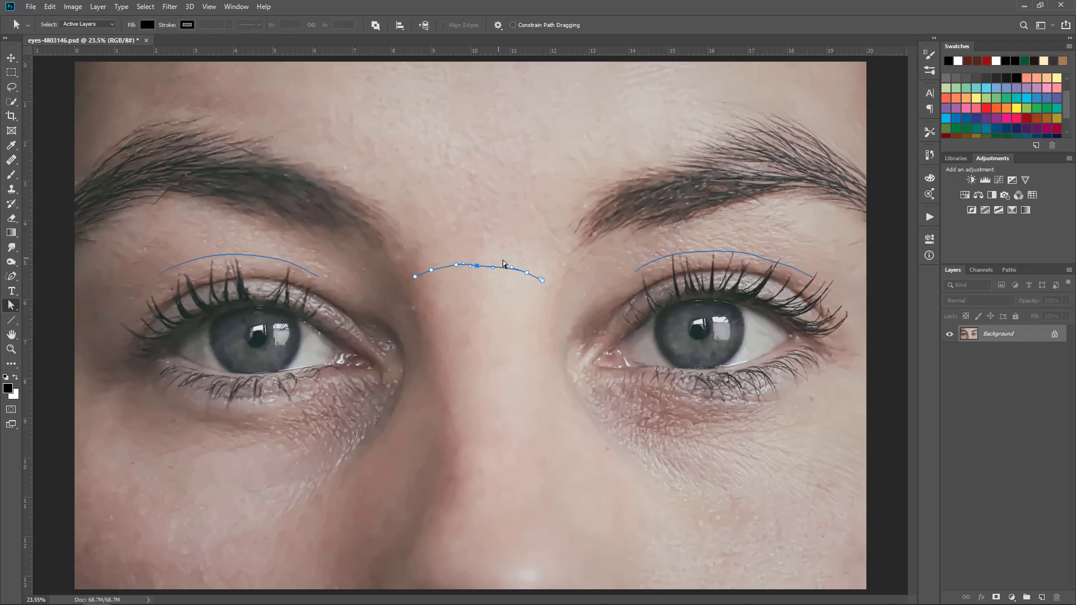
drag(476, 265, 486, 266)
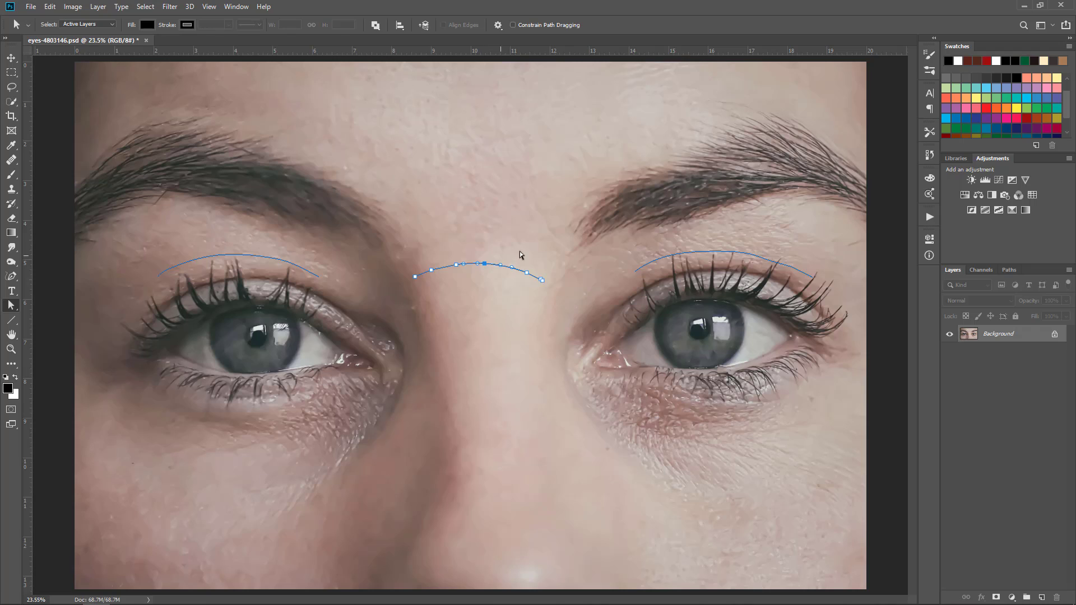
click(734, 251)
click(773, 261)
click(11, 292)
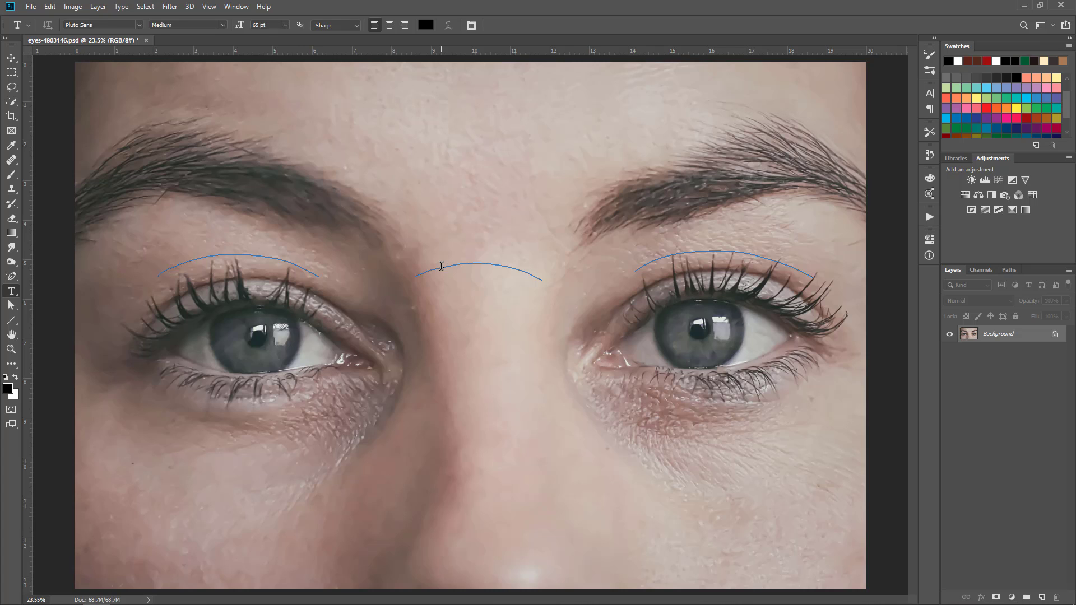
Type 'You' as type-on-path text on the middle curve between the brows
click(441, 267)
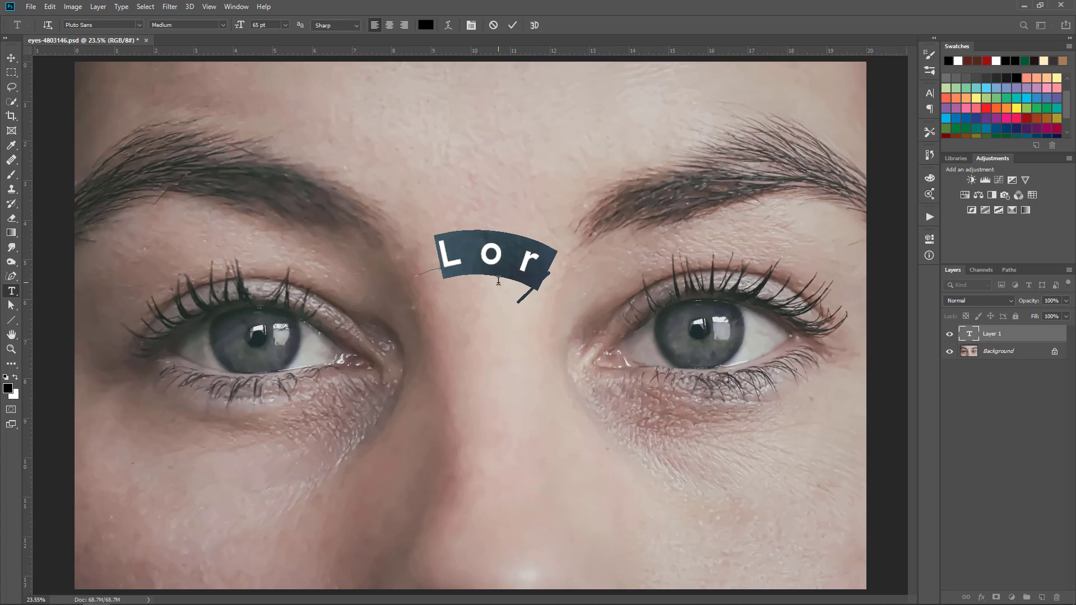
text(You)
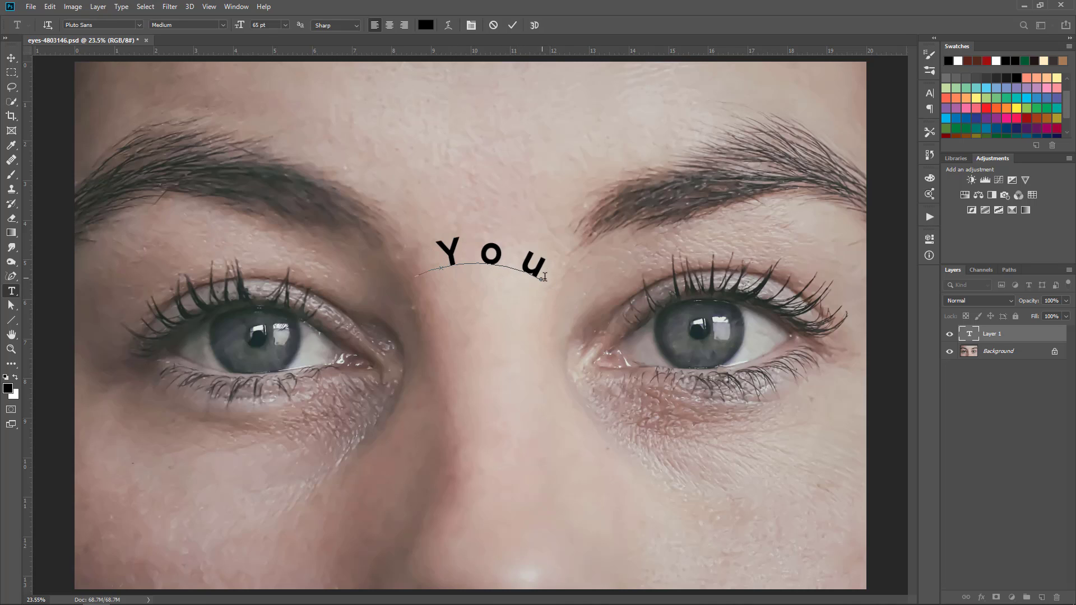
Drag the curved text's start and end points along the arc so 'Your' fits
click(11, 305)
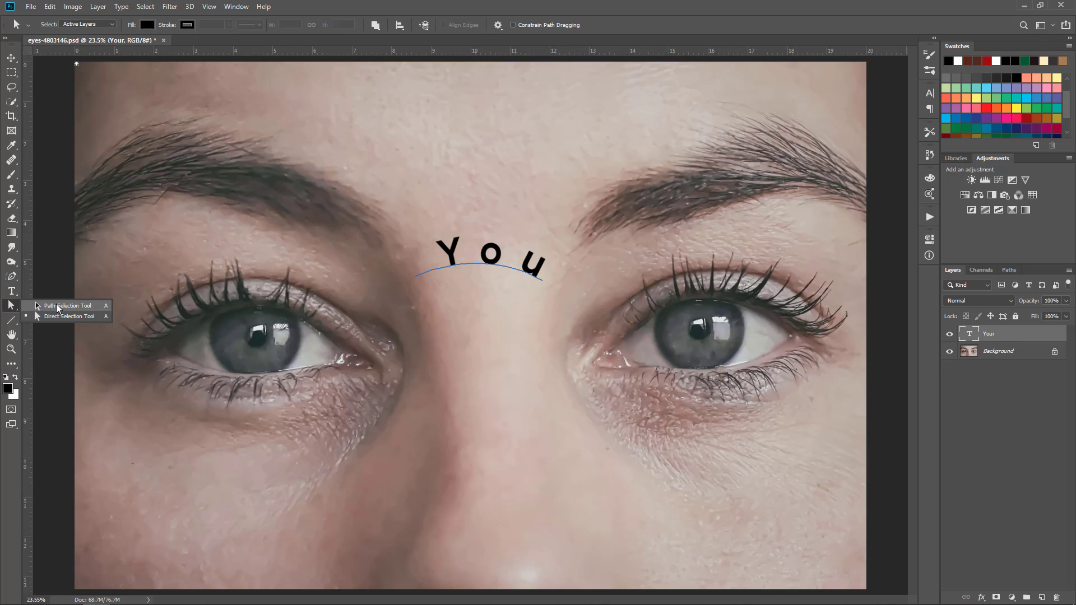
click(56, 305)
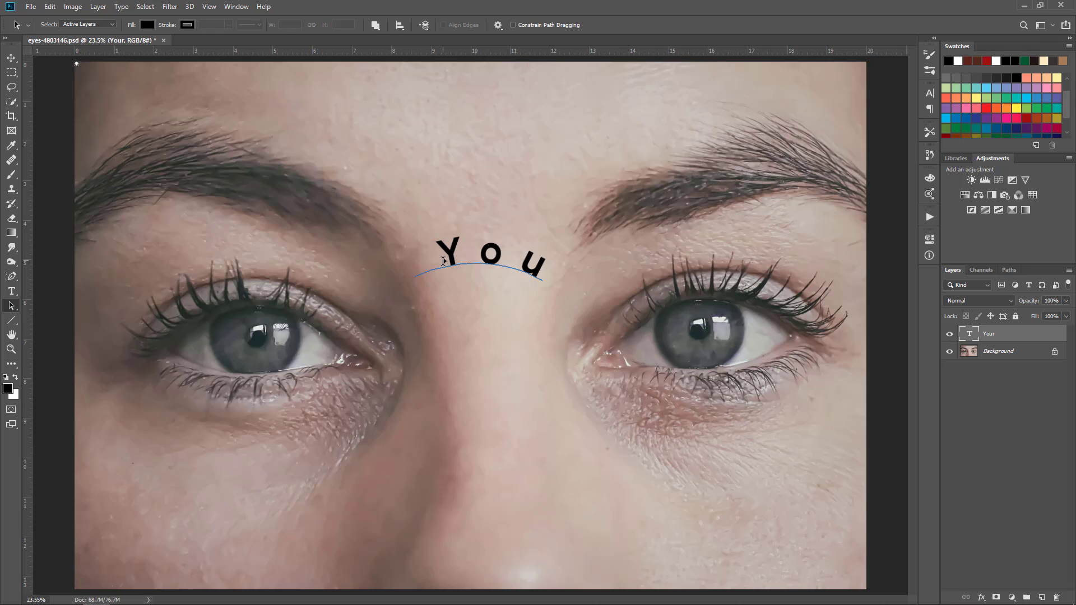
drag(443, 261, 415, 272)
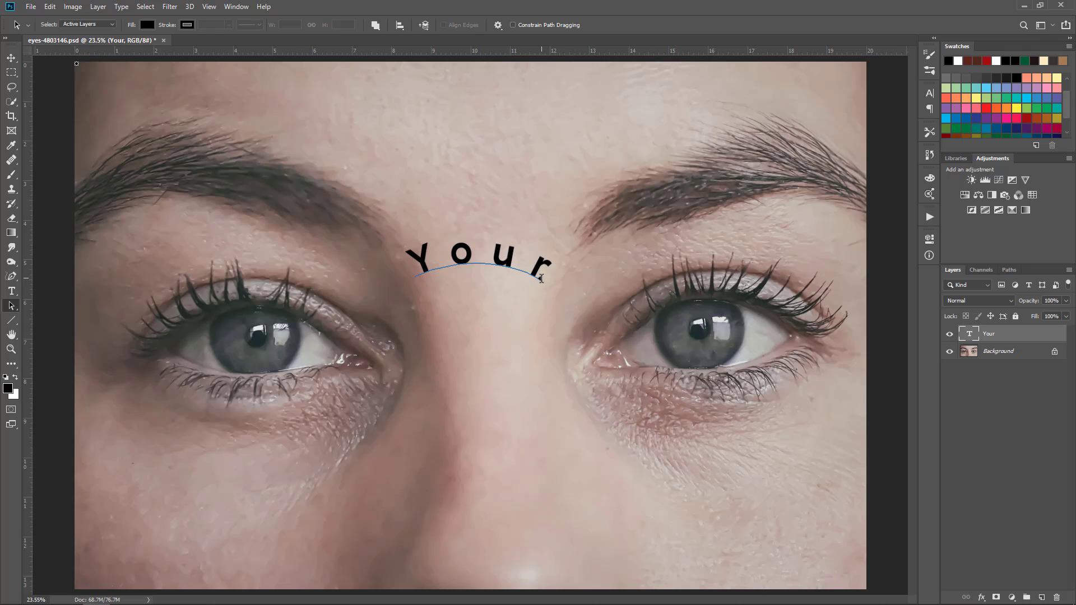
drag(540, 278, 532, 306)
Reveal the Work Path and type 'Eyes' along the curve above the right eye
click(11, 291)
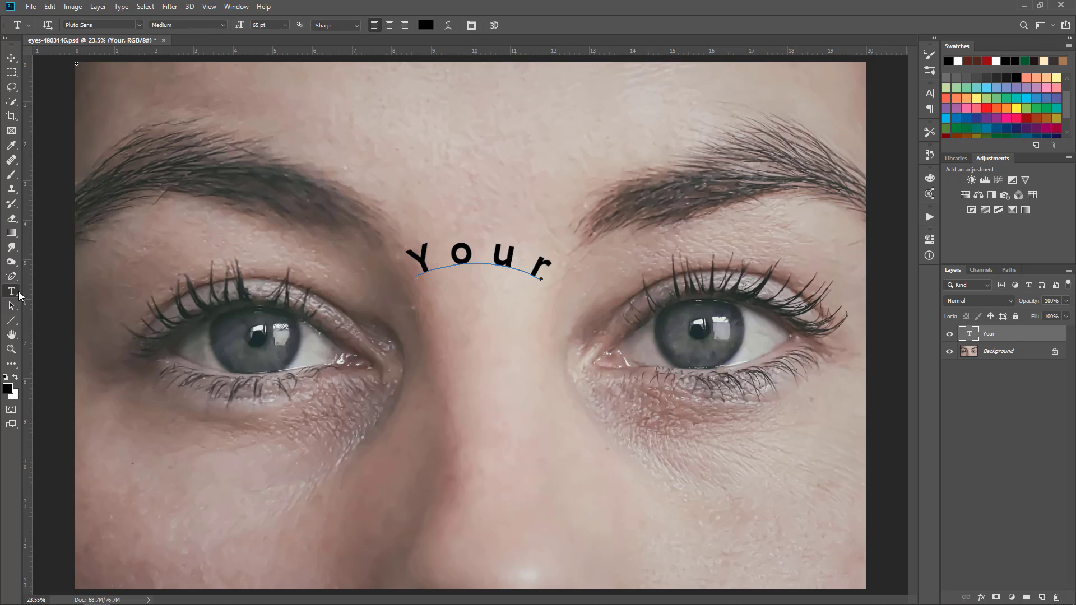
click(1008, 270)
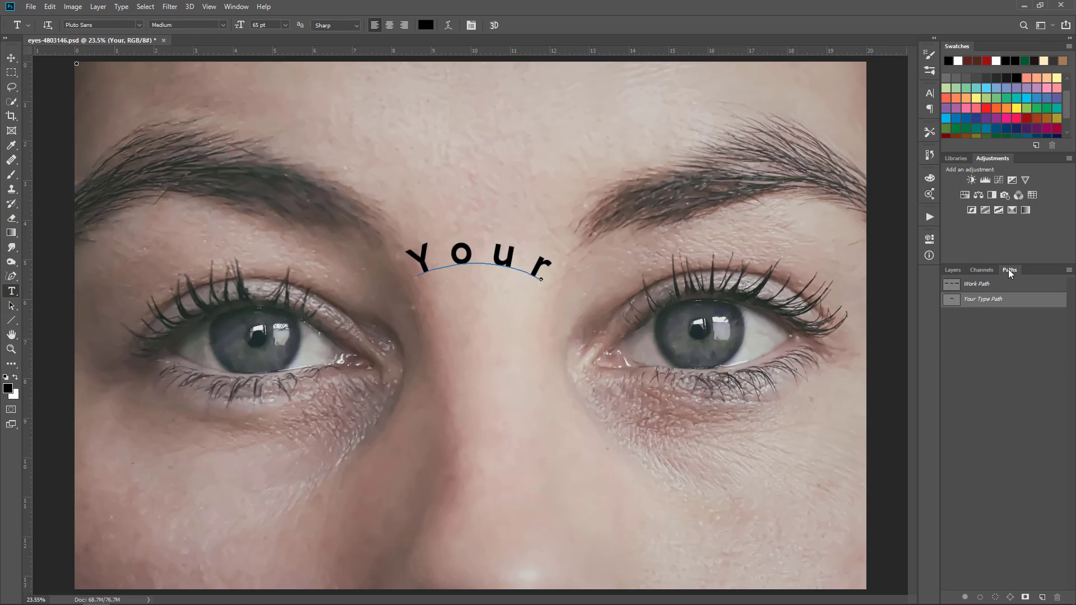
click(977, 286)
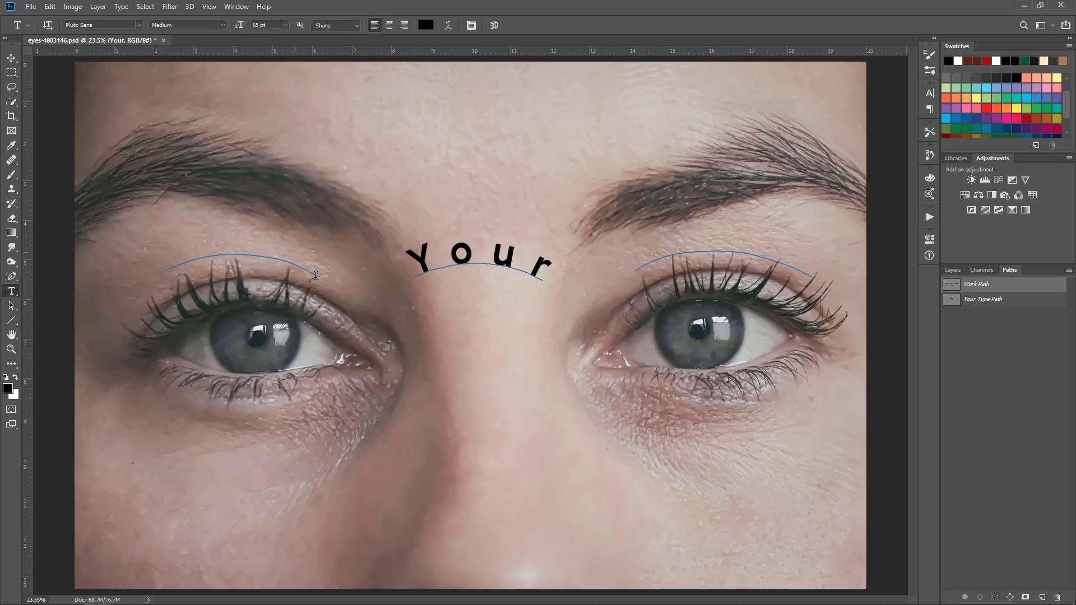
click(954, 270)
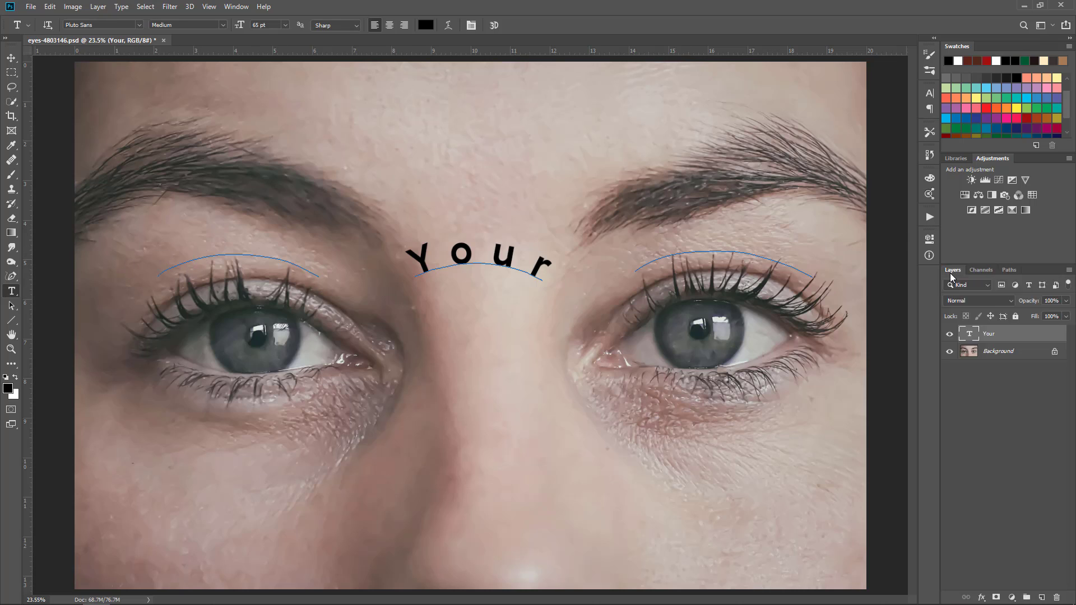
click(637, 272)
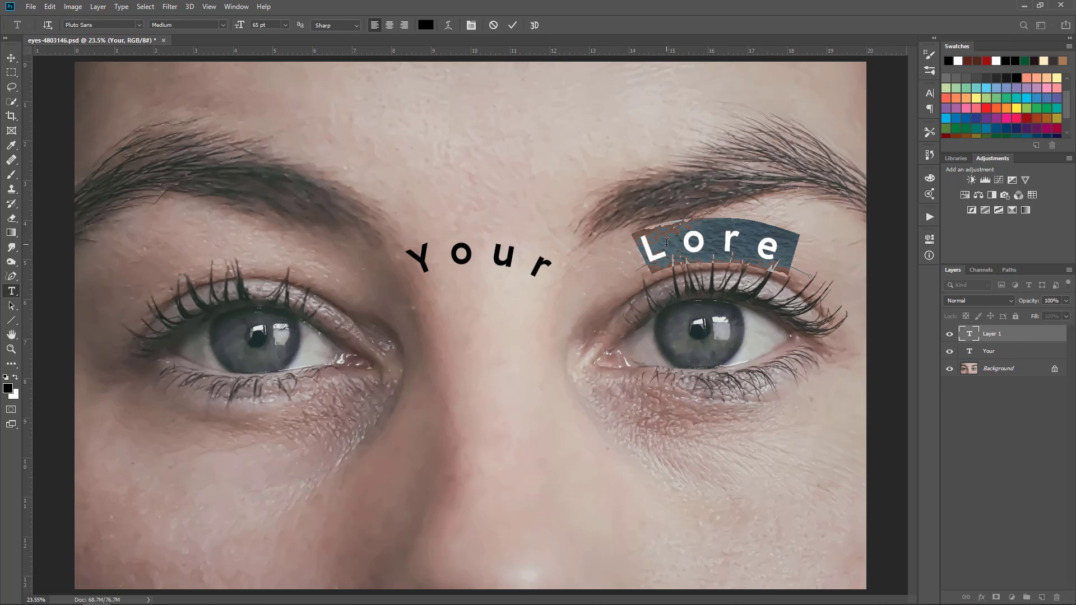
text(Eyes)
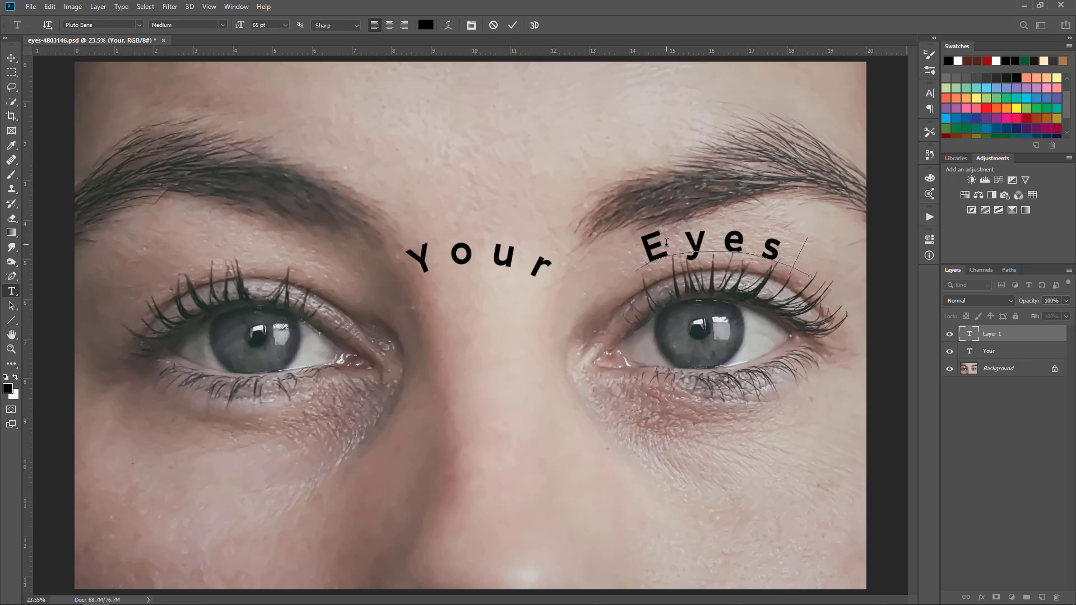
Type 'Open' along the curve above the left eye
click(1008, 271)
click(958, 280)
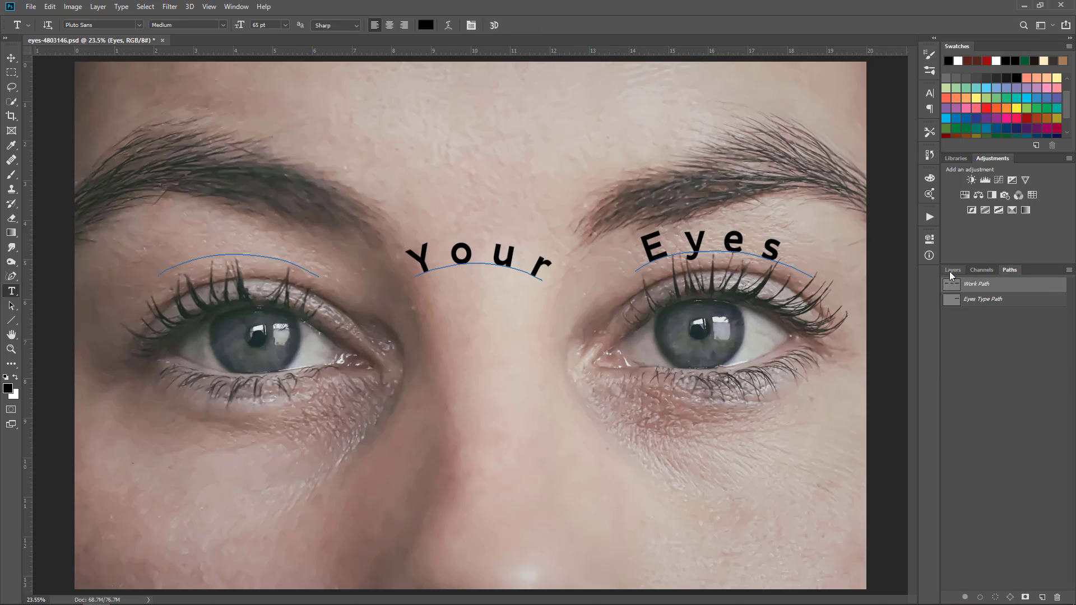
click(951, 270)
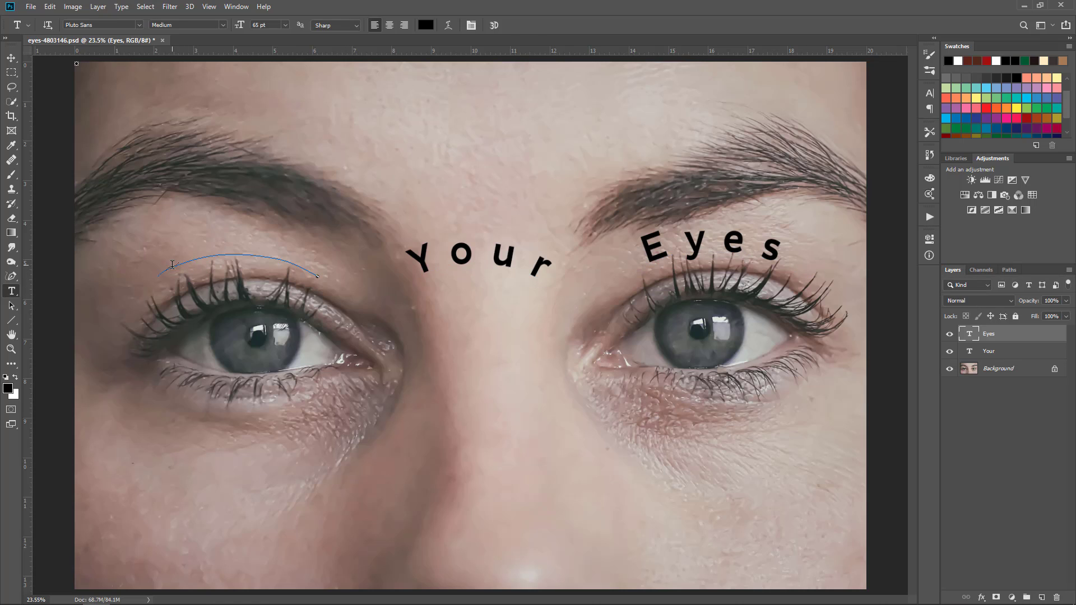
click(190, 270)
text(Open)
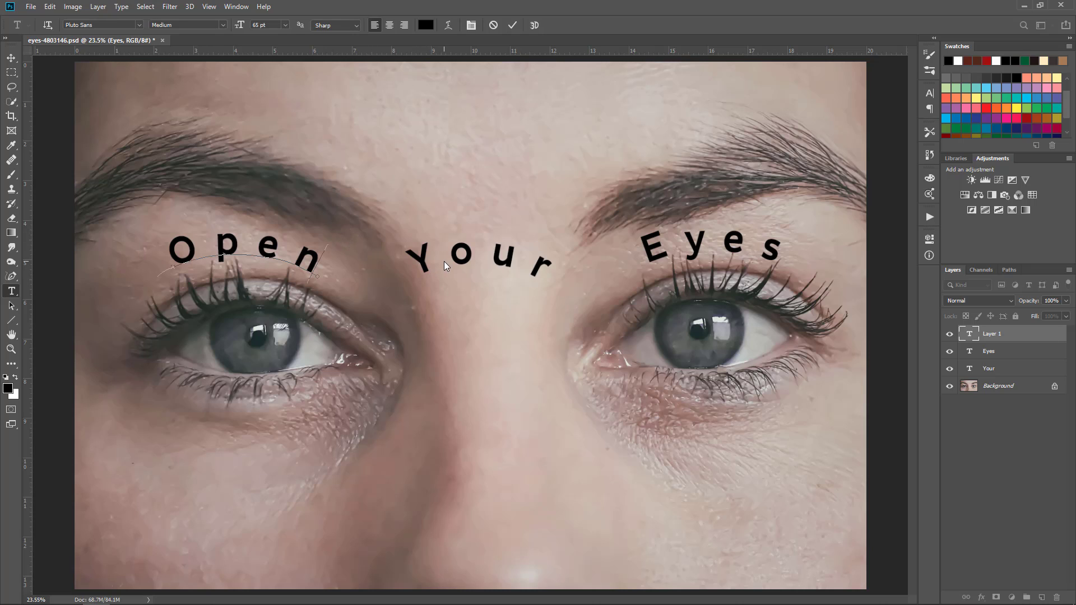
Select all of the 'Your' text and reduce its tracking from 460 to 260
click(981, 368)
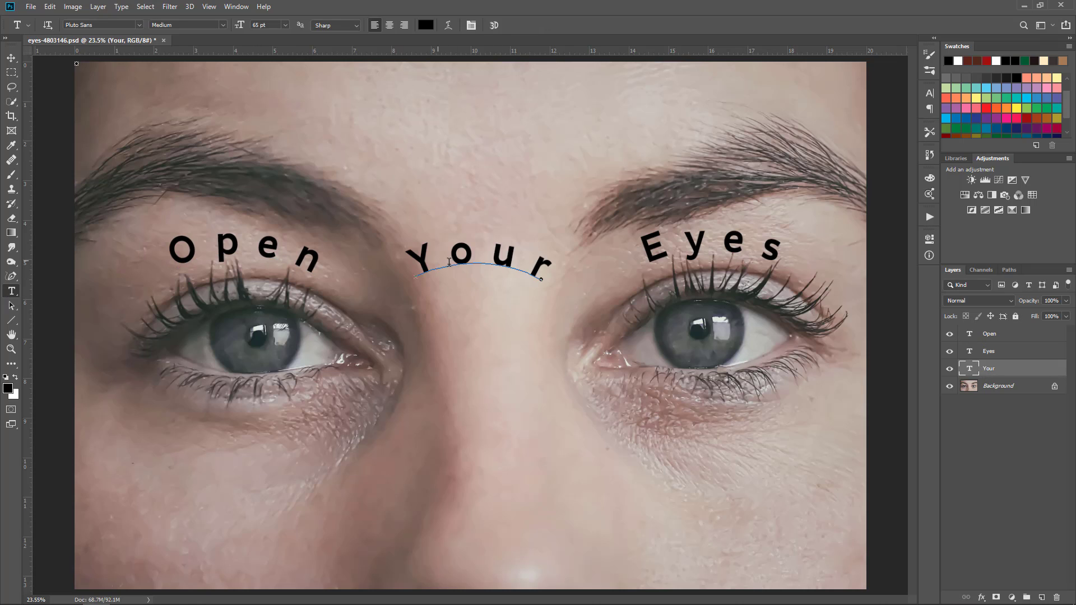
drag(417, 260, 465, 253)
double_click(548, 269)
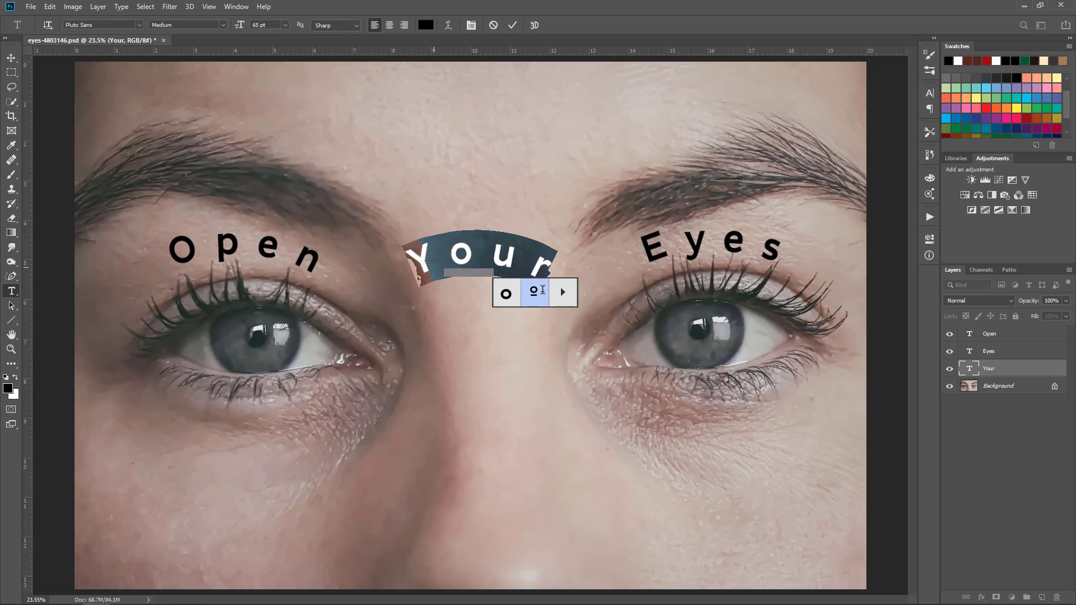
click(928, 94)
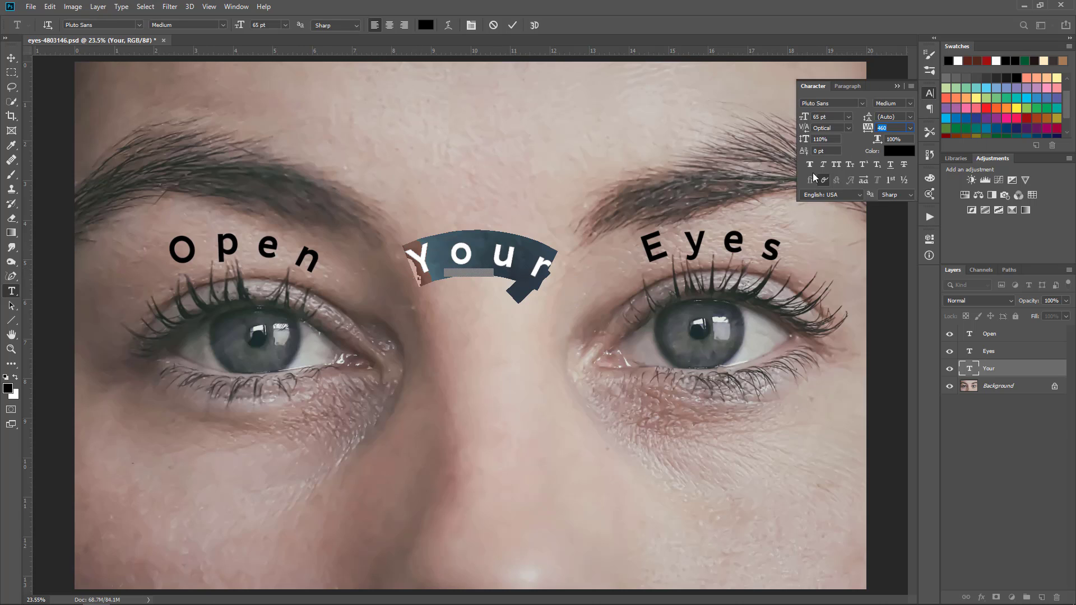
click(236, 6)
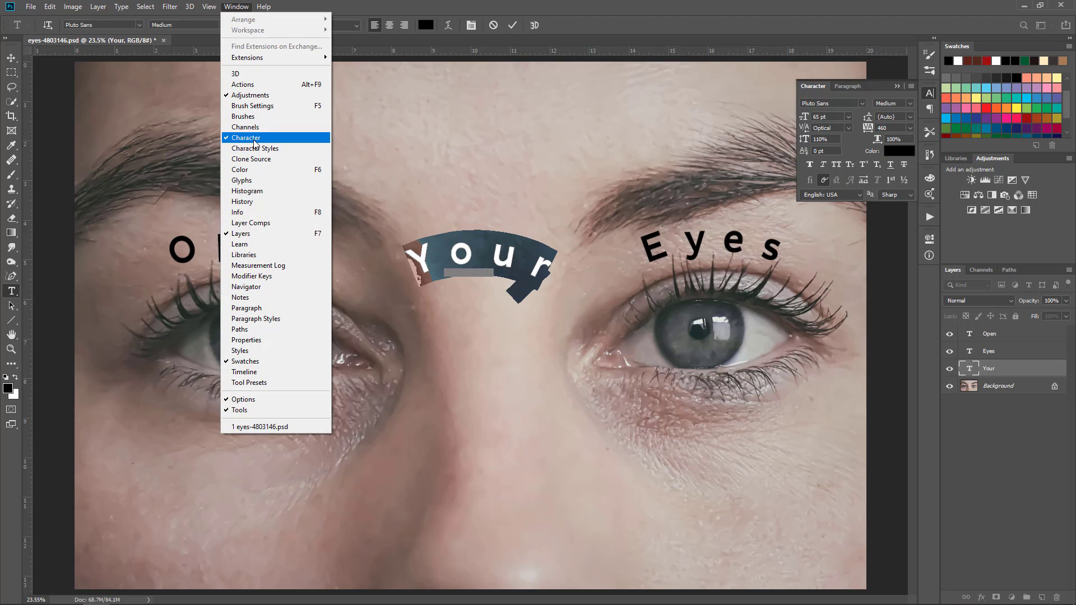
click(236, 7)
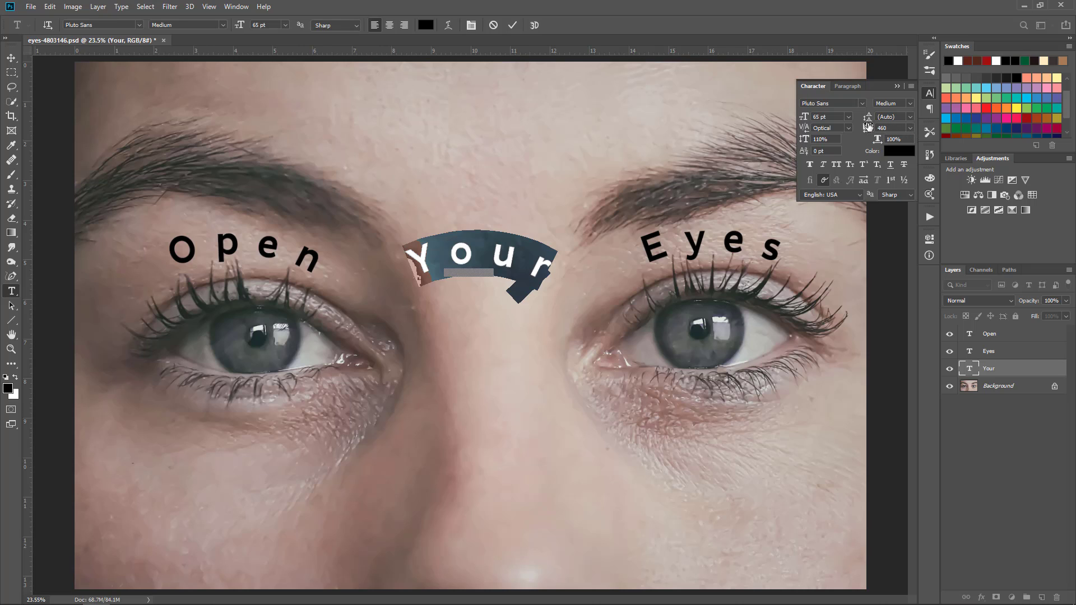
drag(870, 129, 866, 131)
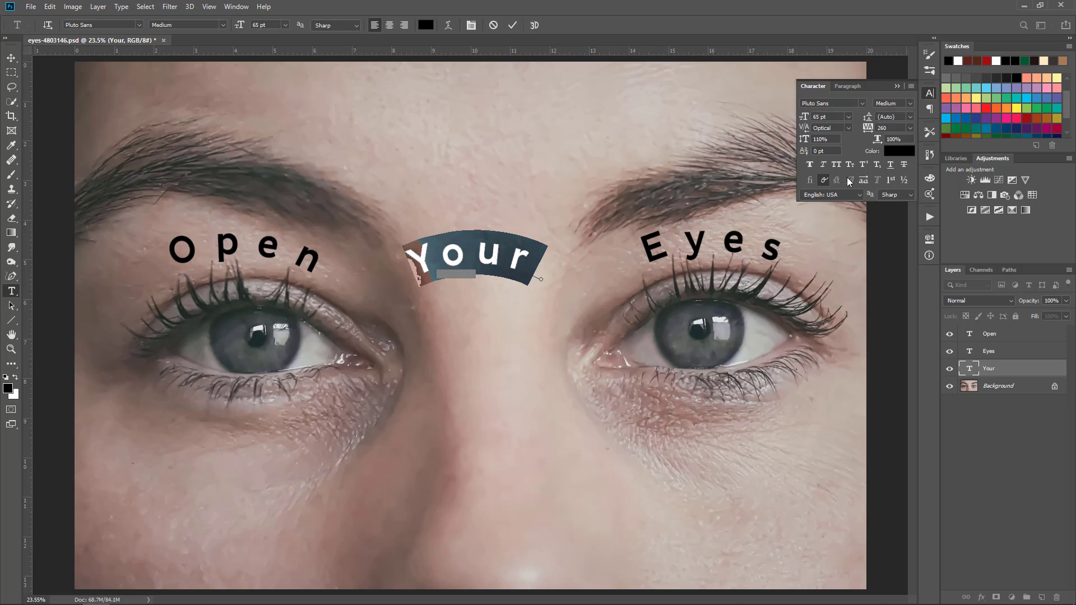
click(896, 86)
mouse_move(485, 267)
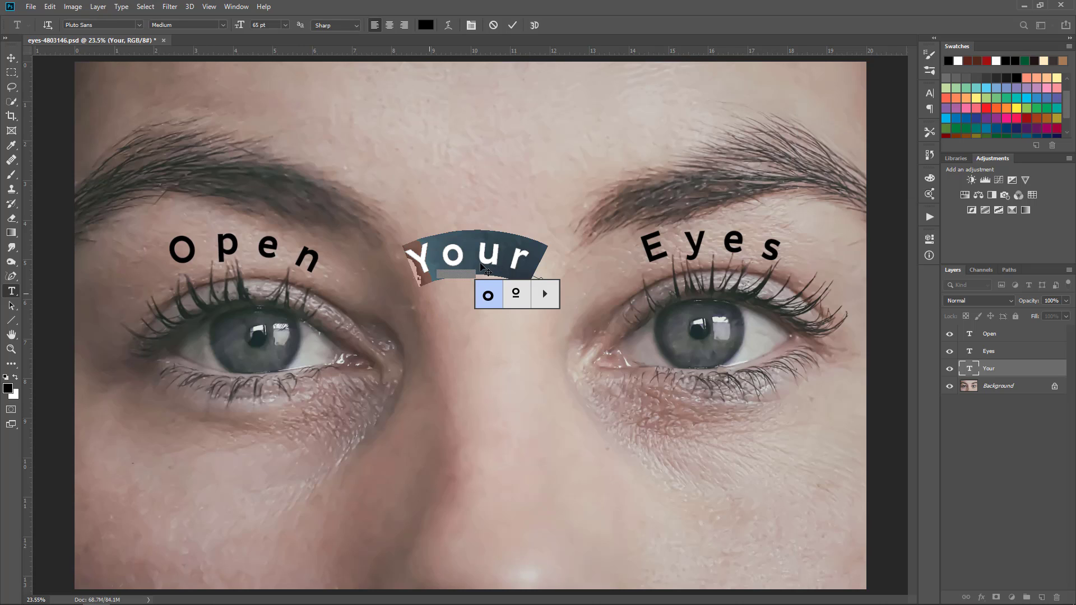
Drag 'Your' rightward along its arc with Path Selection until centred above the nose
click(9, 307)
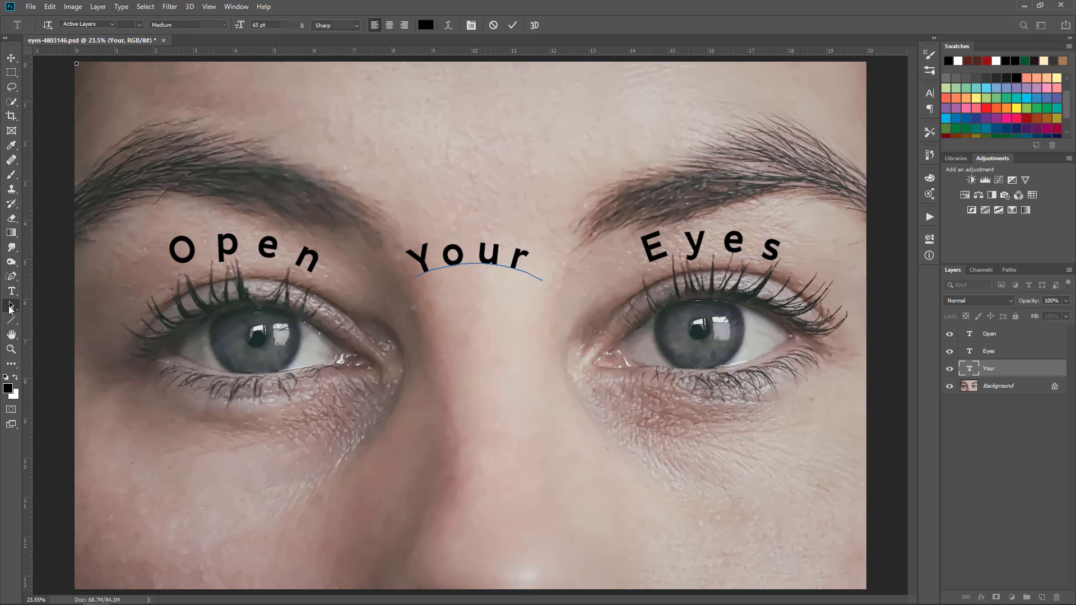
click(475, 259)
drag(475, 260, 482, 262)
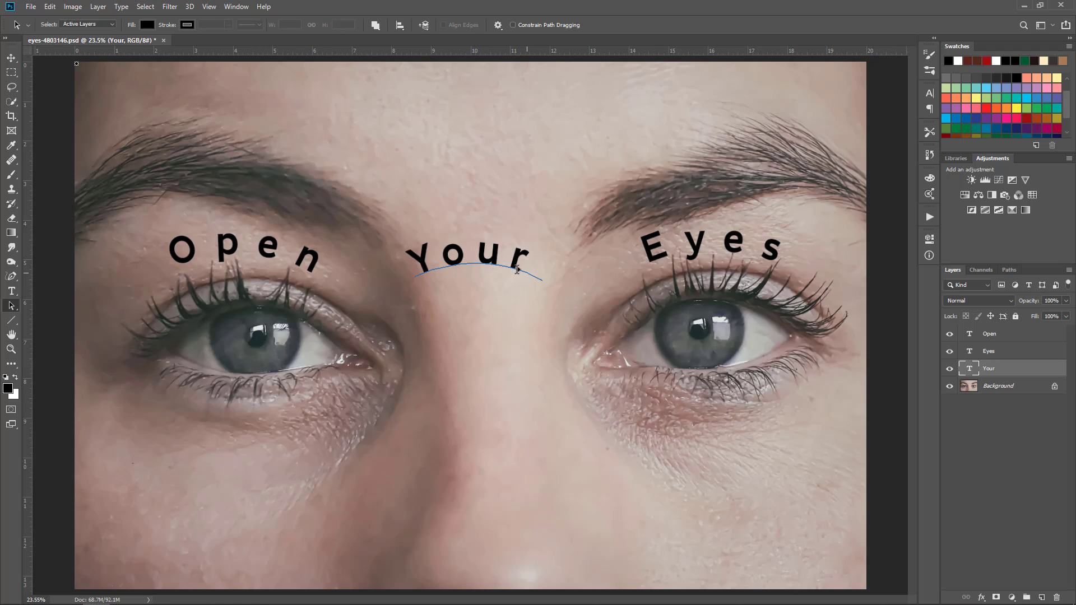
drag(417, 272, 421, 271)
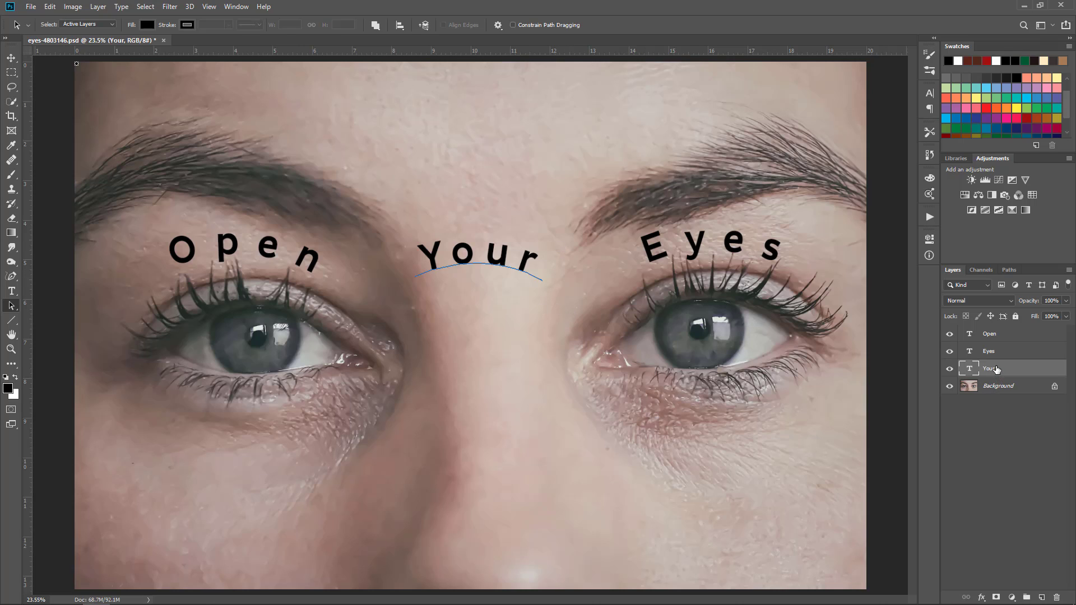
Add a Bevel & Emboss layer style to the Your text layer
double_click(1057, 373)
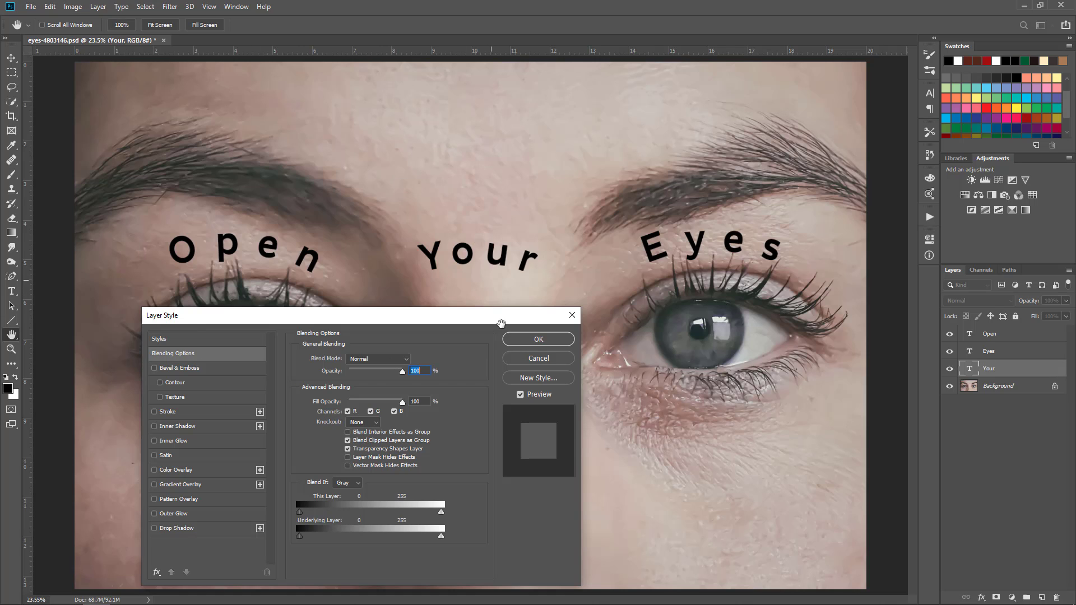
click(525, 358)
key(a)
click(98, 6)
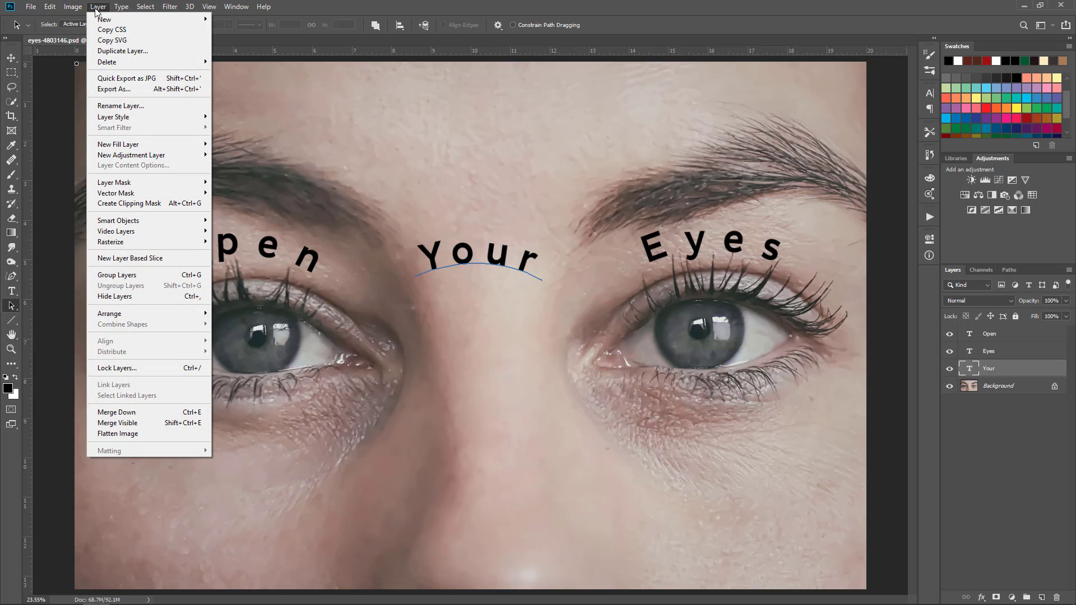
mouse_move(114, 118)
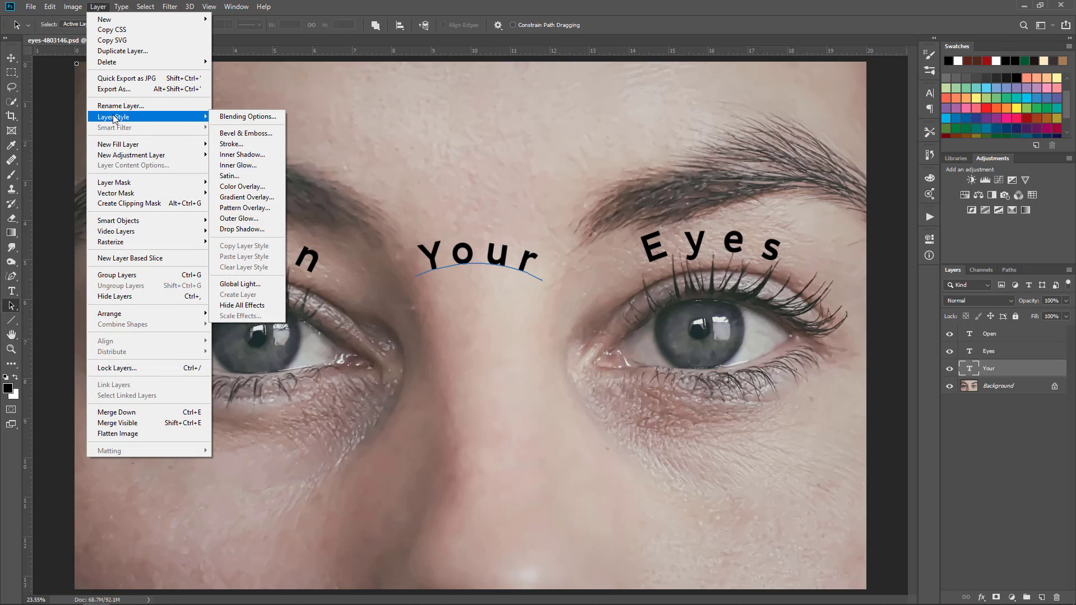
click(234, 135)
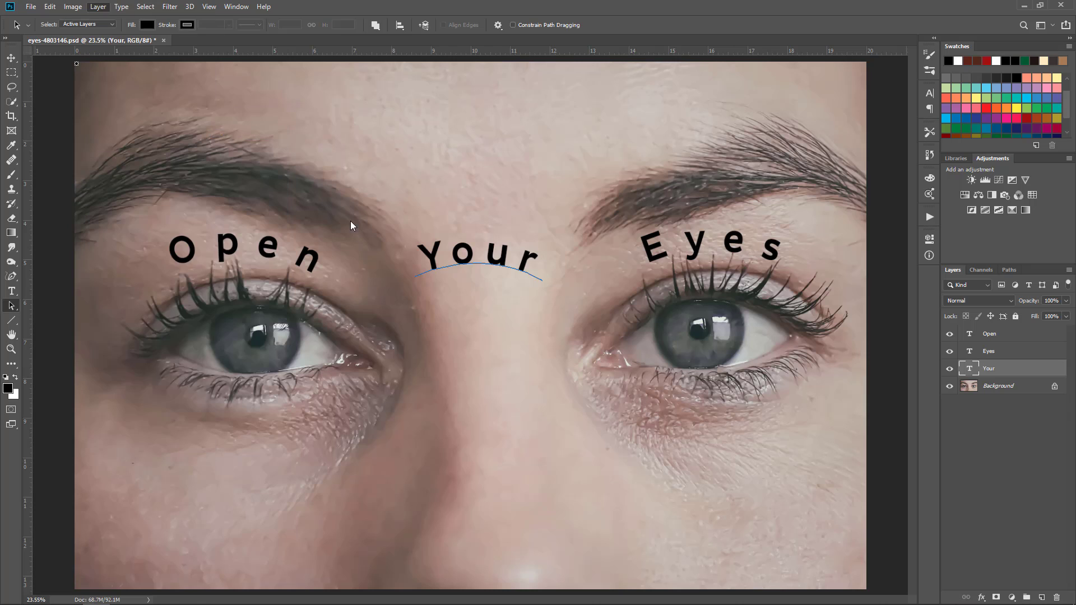
drag(406, 317, 495, 320)
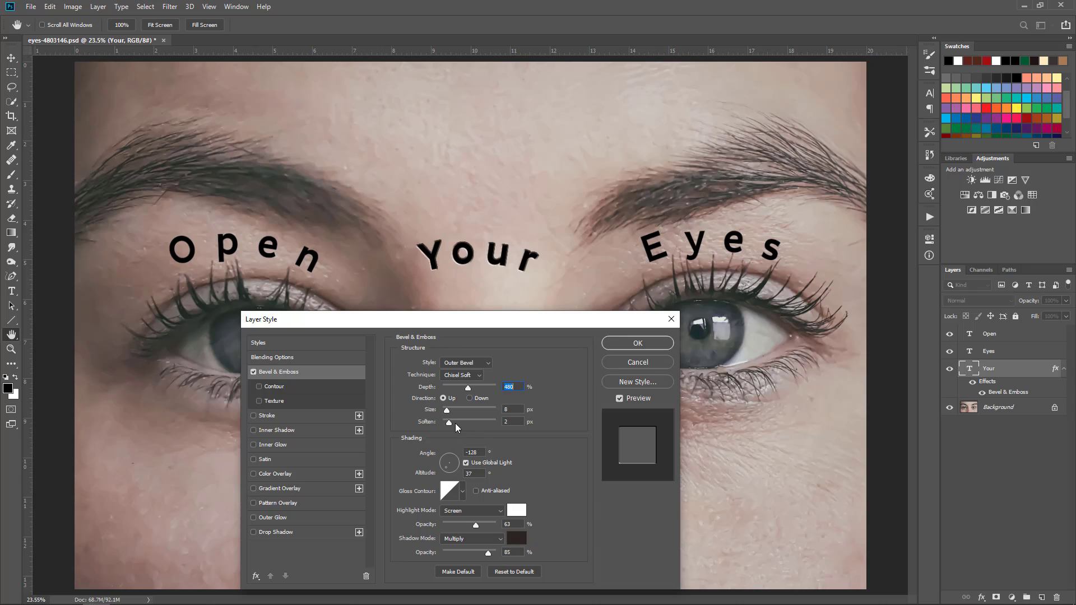
Set the bevel technique to Chisel Hard, previewing an Outer Bevel at 460% depth, 8 px size
click(460, 380)
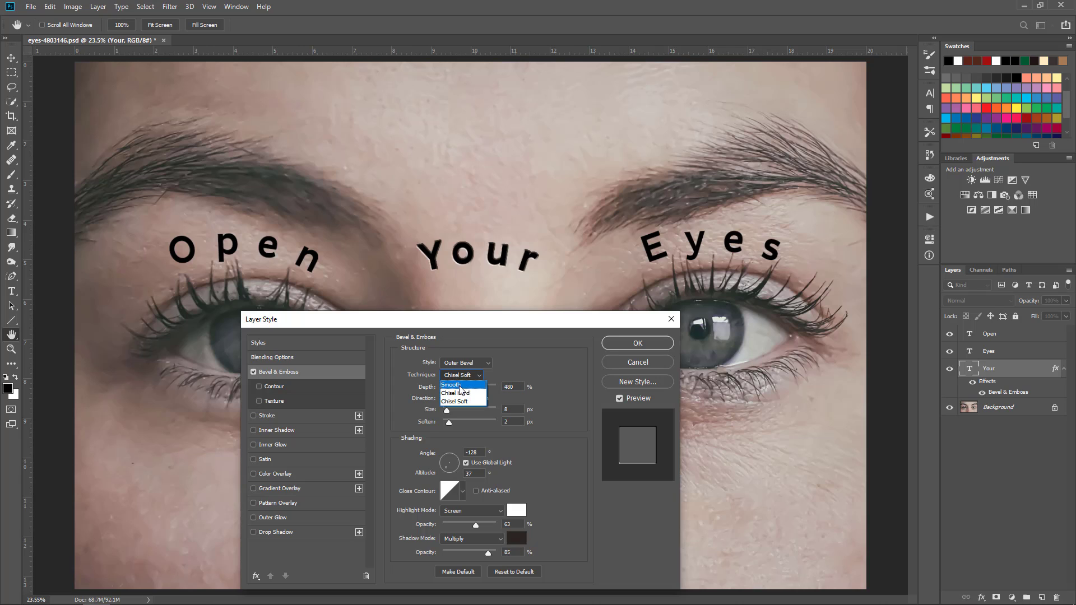
click(459, 385)
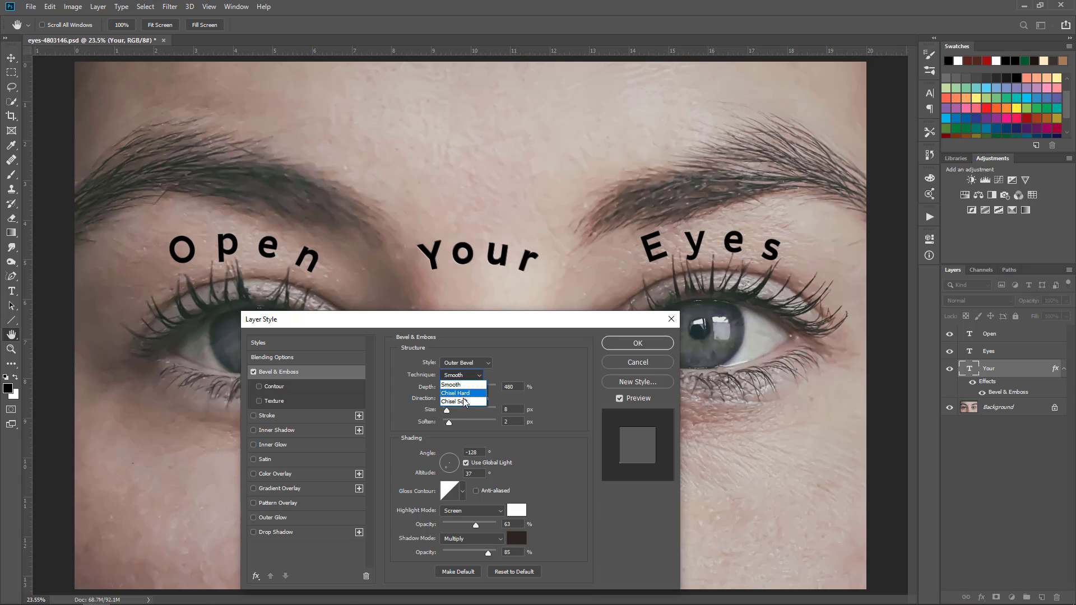
click(463, 402)
click(458, 375)
click(459, 391)
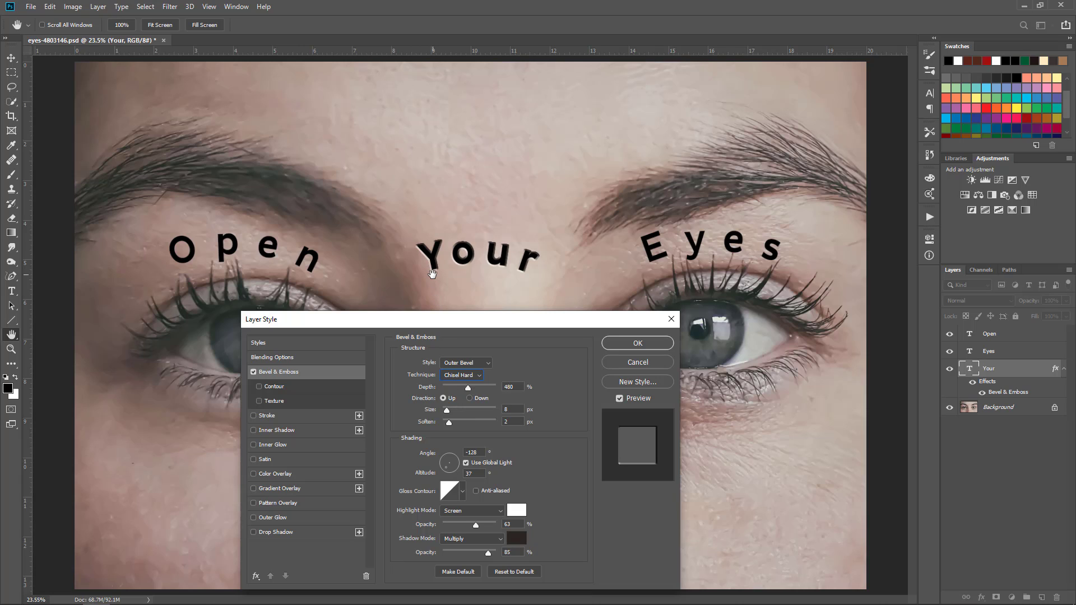
key(ctrl+plus)
key(ctrl+plus)
key(ctrl+plus)
key(ctrl+plus)
key(ctrl+plus)
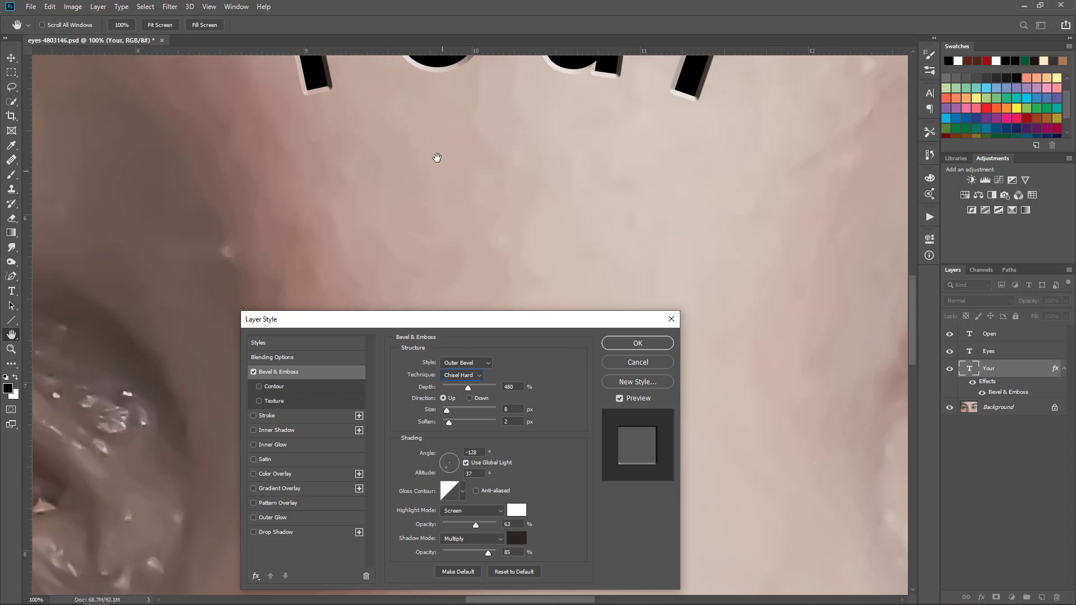
Switch the Your bevel technique to Smooth
drag(435, 158, 449, 336)
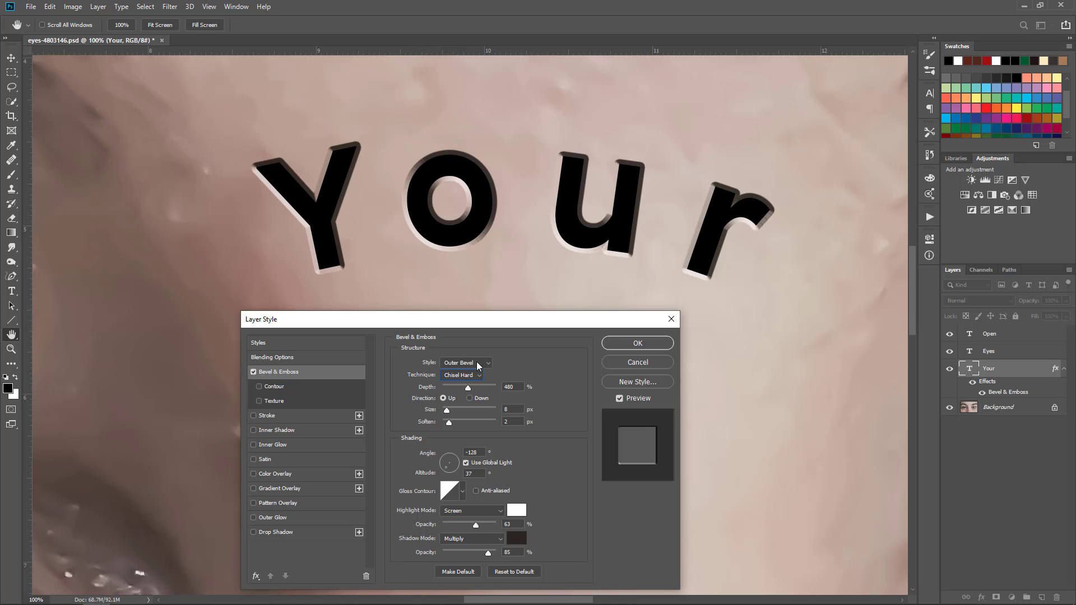
click(450, 375)
click(452, 401)
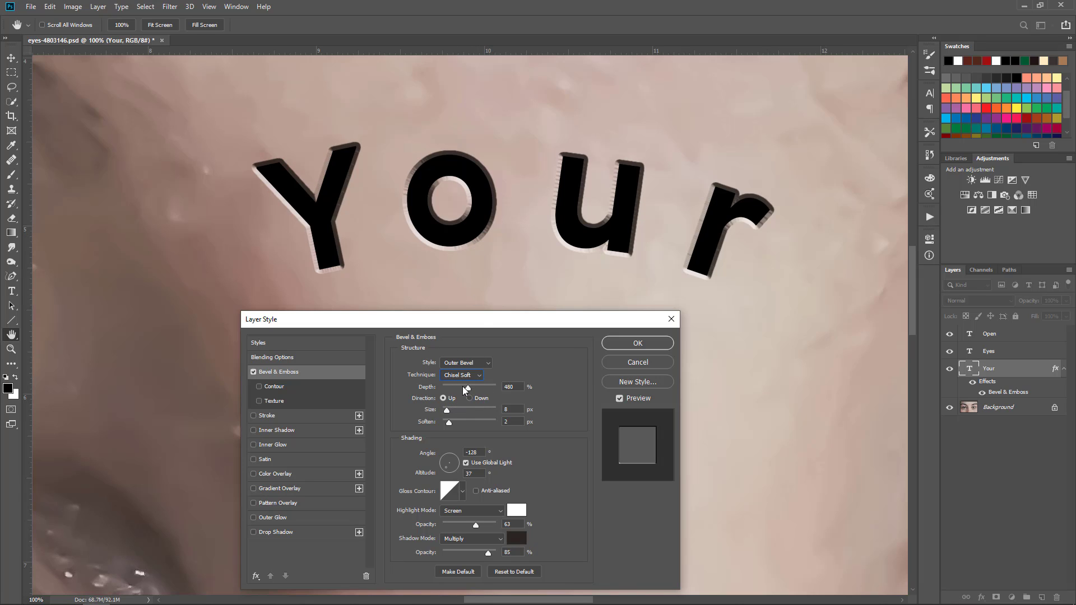
click(457, 379)
click(453, 387)
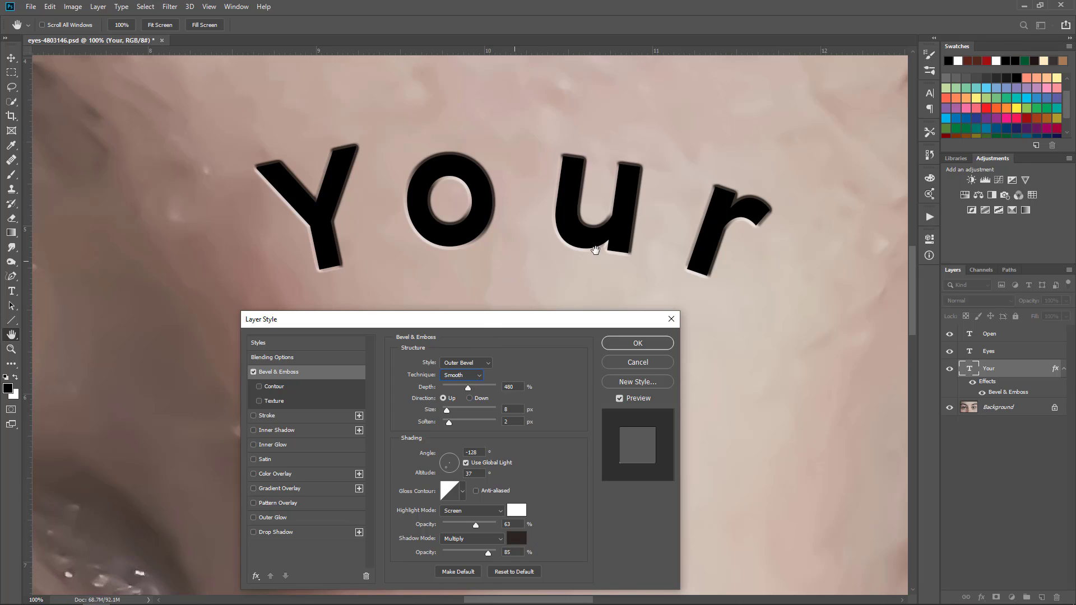
Set bevel size to 13 px, soften to 4 px and highlight opacity to 93%
drag(446, 411, 449, 415)
click(449, 424)
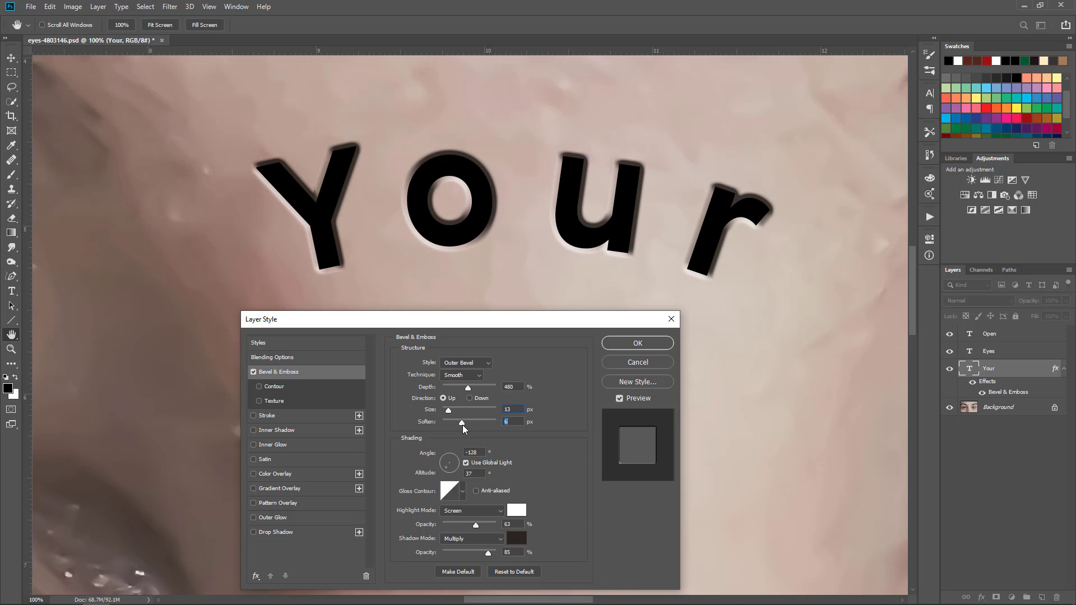
drag(452, 425, 456, 425)
drag(481, 526, 491, 529)
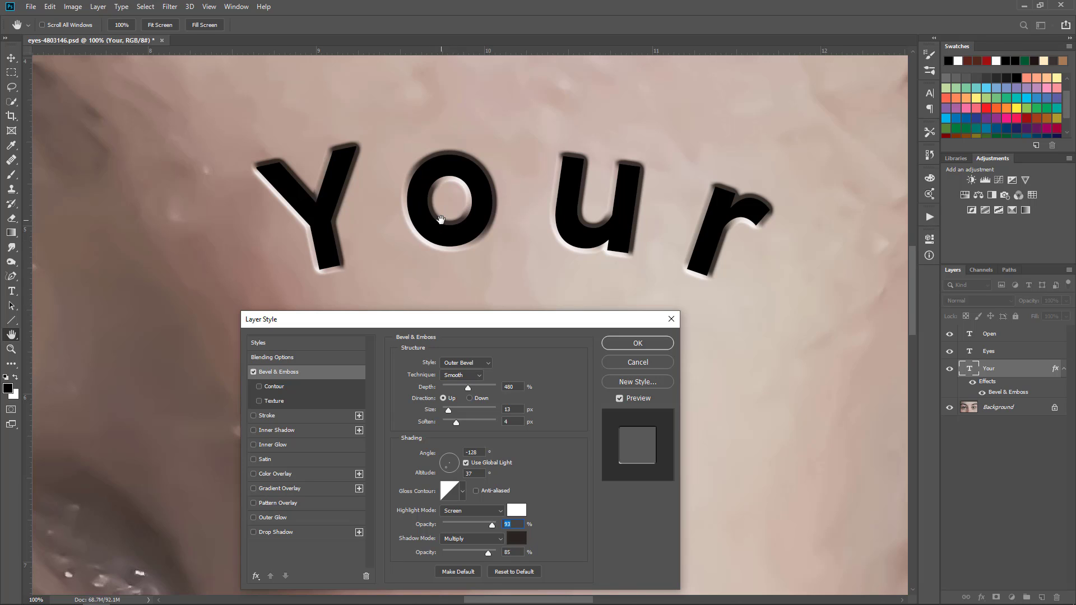
Drag the bevel's light angle dial toward about -161°
click(465, 463)
click(465, 464)
click(465, 463)
click(465, 464)
drag(447, 471, 446, 470)
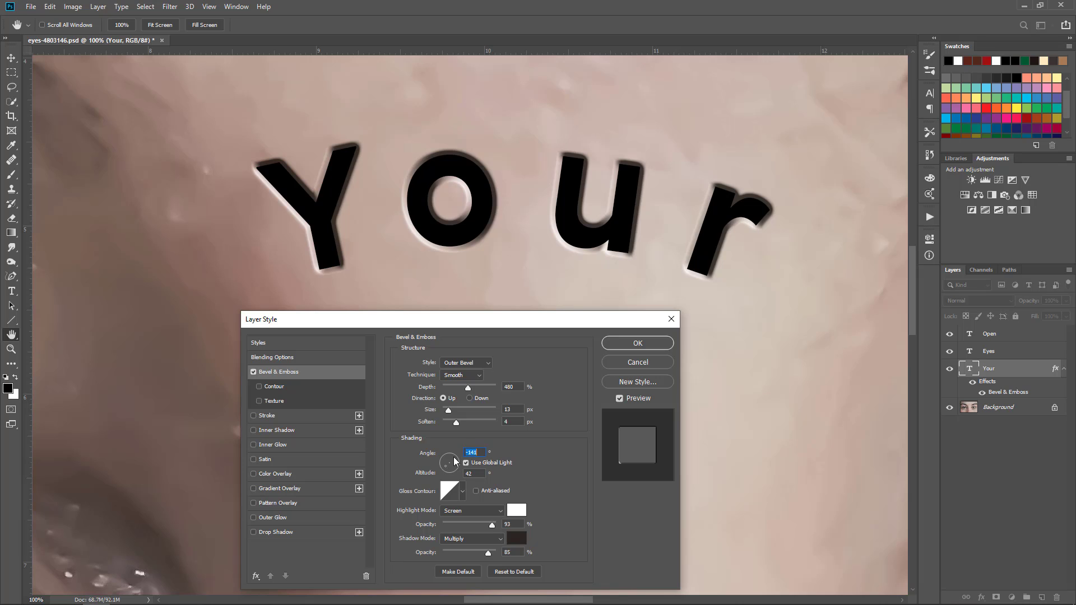
Set the bevel light to -148° angle and 32° altitude and apply the style to Your
key(ctrl+minus)
key(ctrl+minus)
key(ctrl+minus)
key(ctrl+minus)
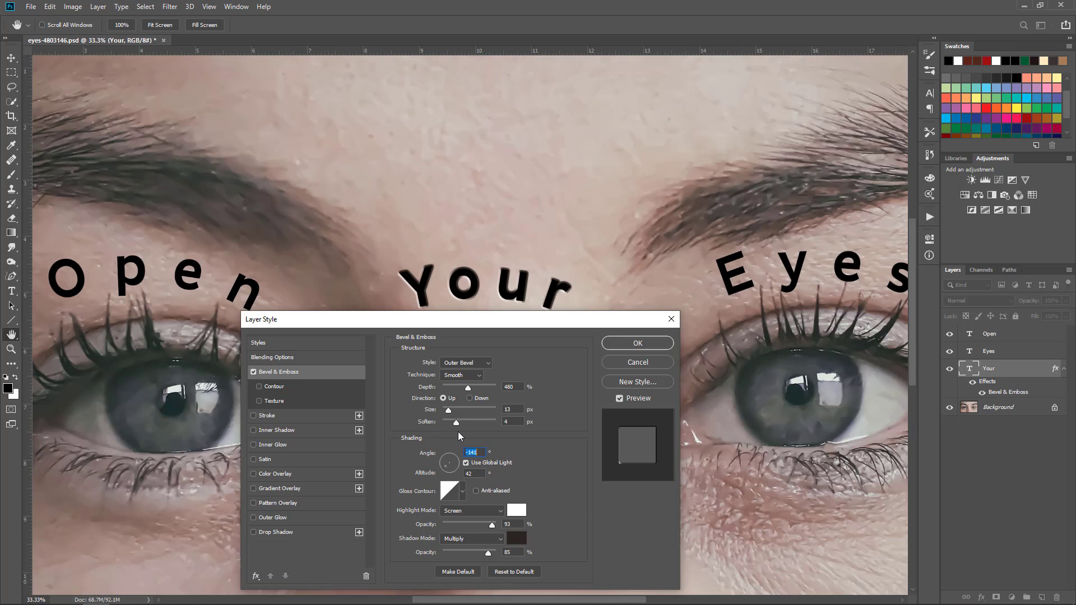
key(ctrl+minus)
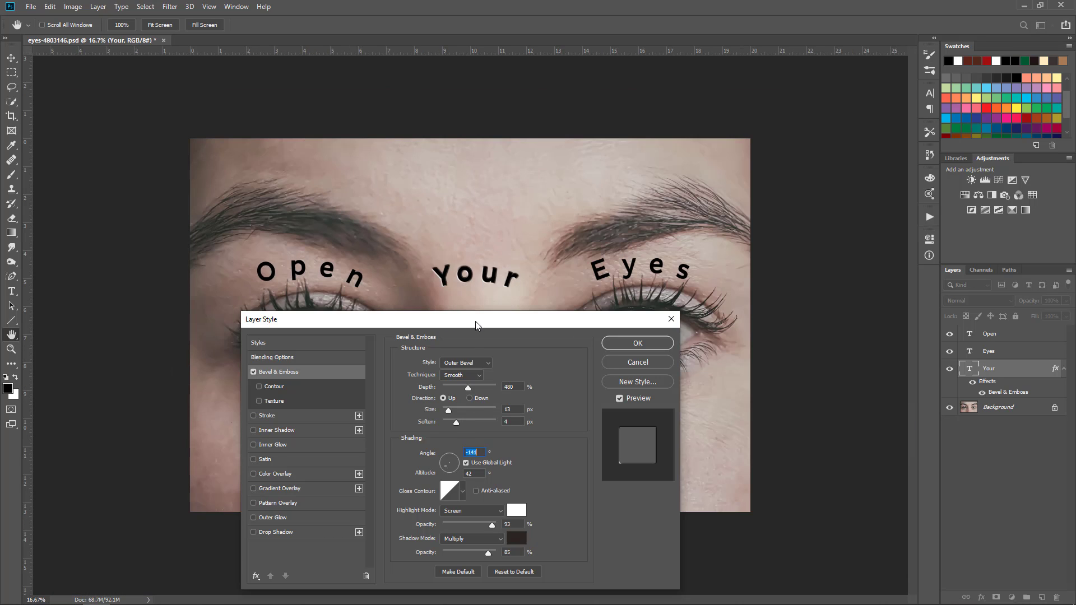
drag(475, 320, 473, 377)
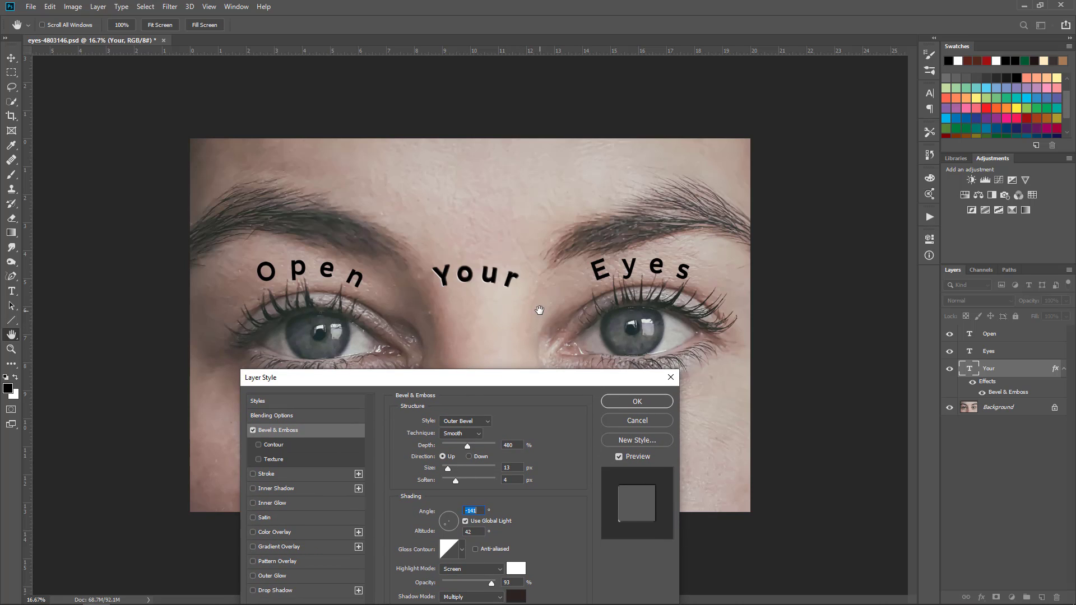
drag(501, 383, 790, 398)
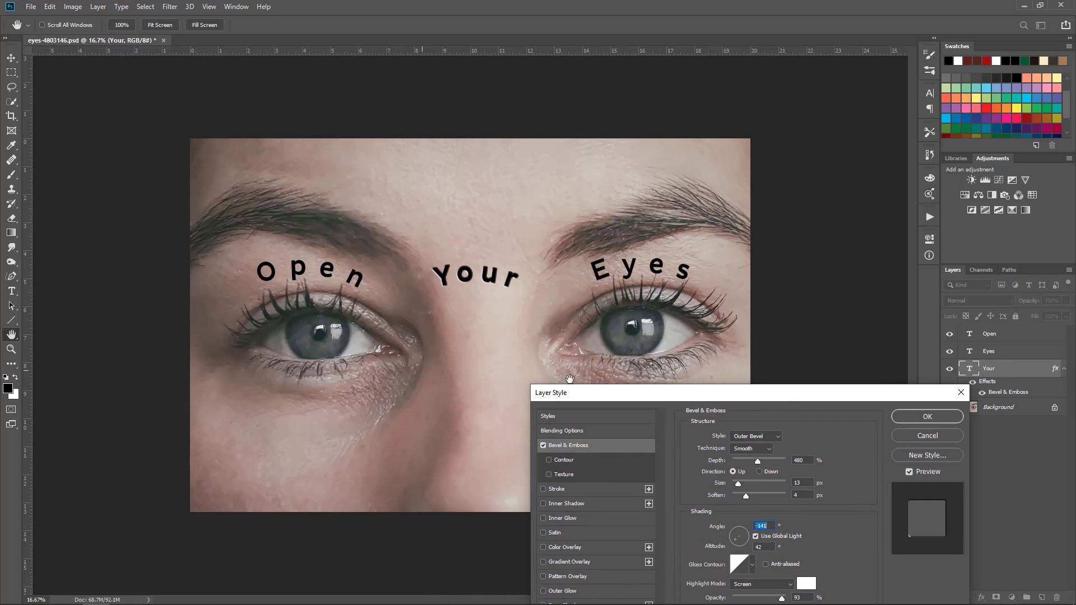
drag(729, 393, 504, 364)
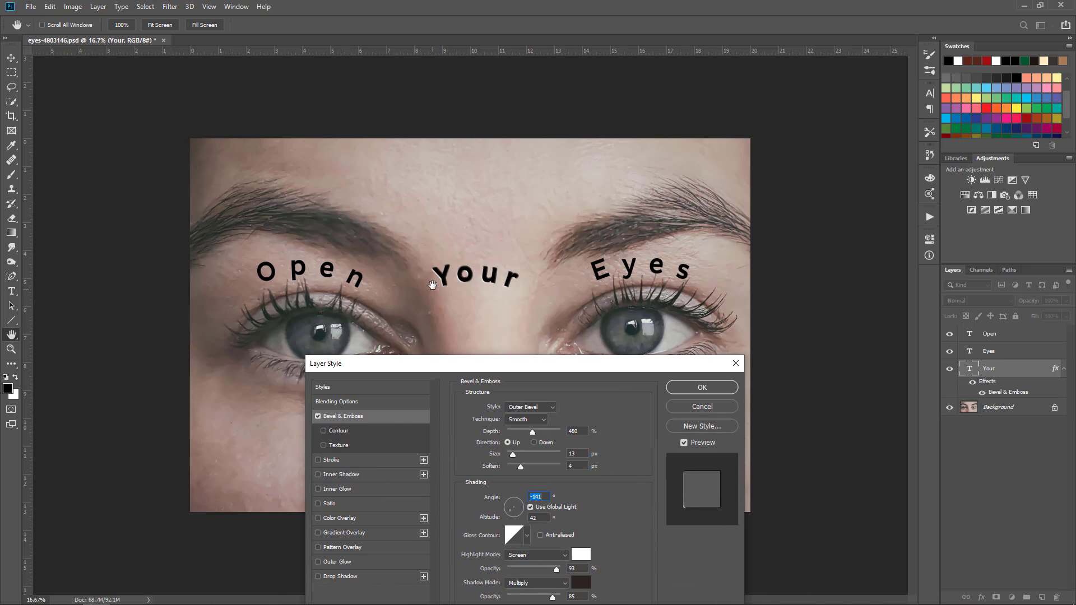
key(ctrl+plus)
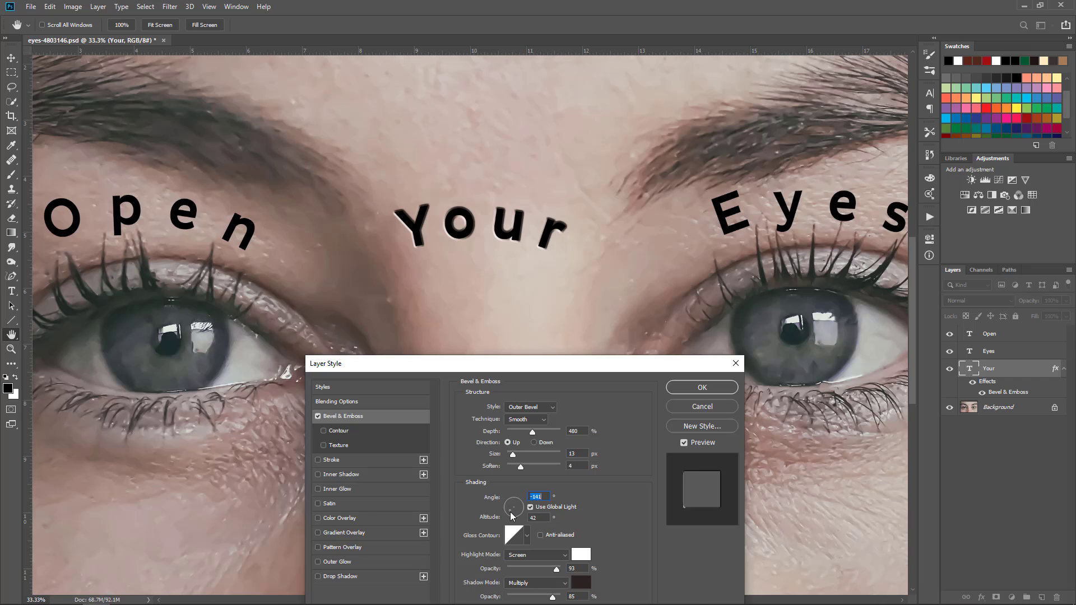
drag(512, 510, 496, 521)
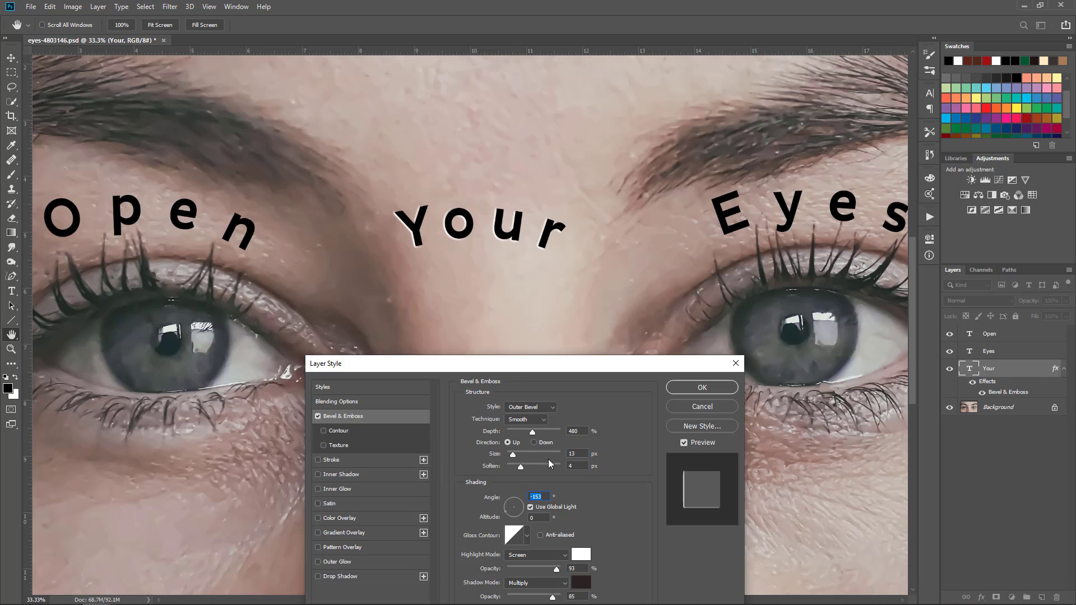
drag(507, 514, 508, 512)
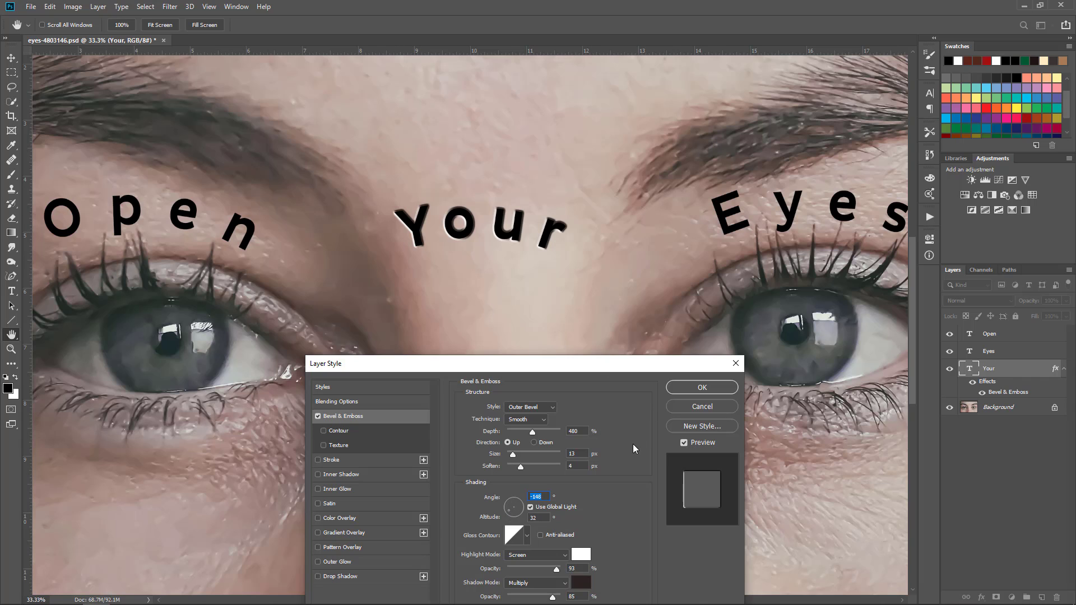
click(692, 389)
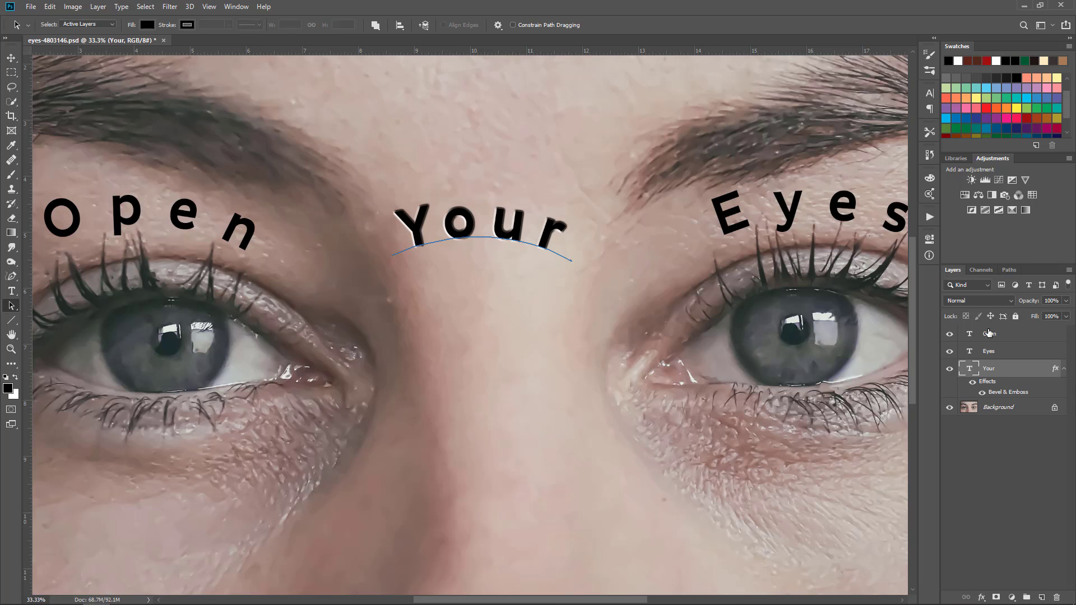
Drop the Your layer's Fill to 0% and deselect the layer
click(1066, 316)
drag(1065, 330, 993, 341)
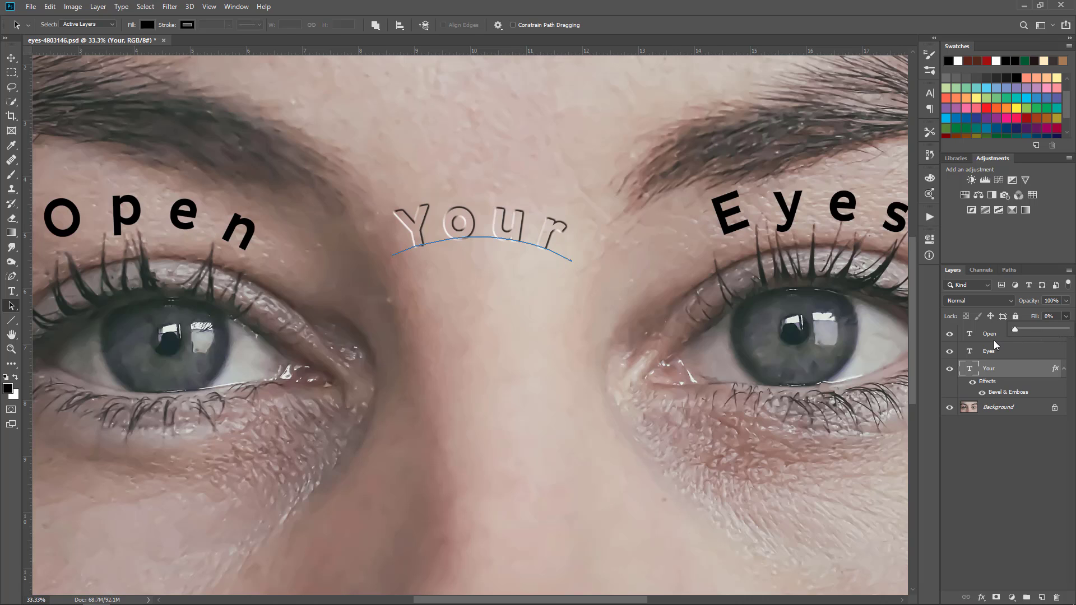
click(1024, 476)
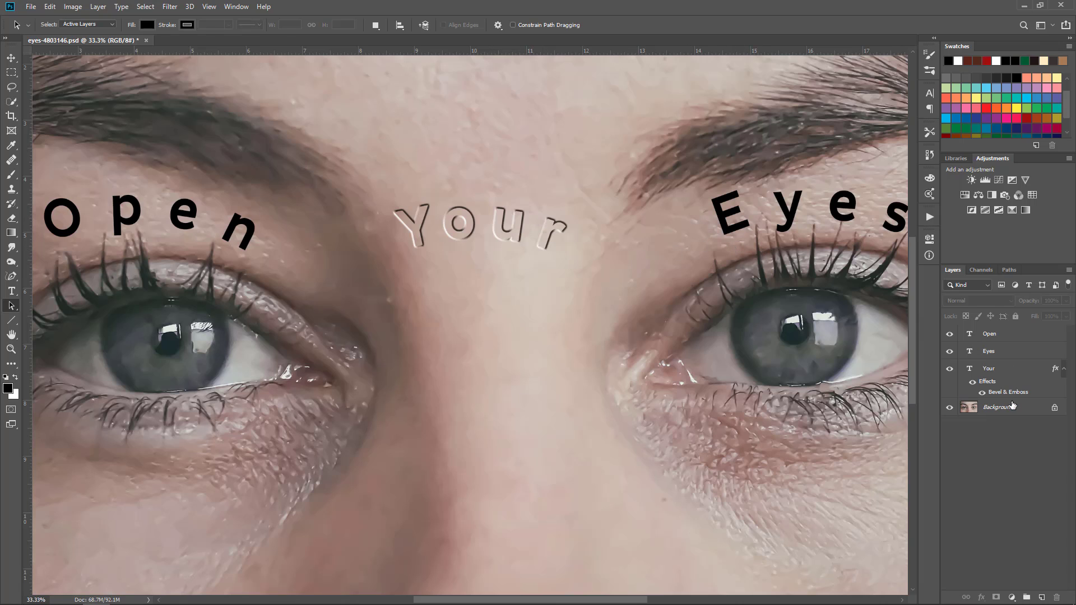
Give the Eyes layer Bevel & Emboss and set its Fill to 0%
click(994, 354)
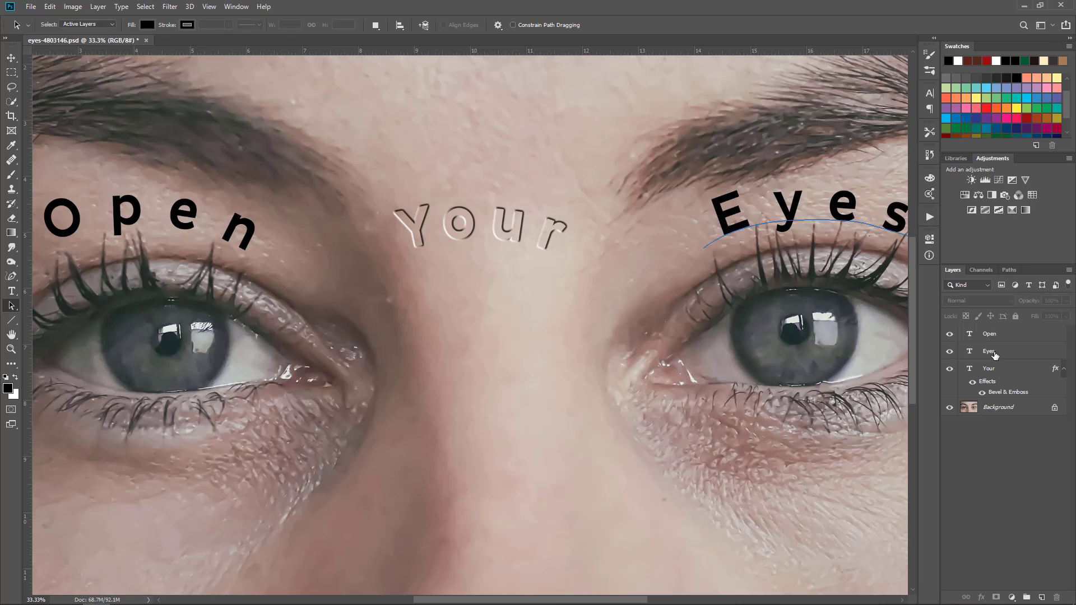
double_click(1056, 353)
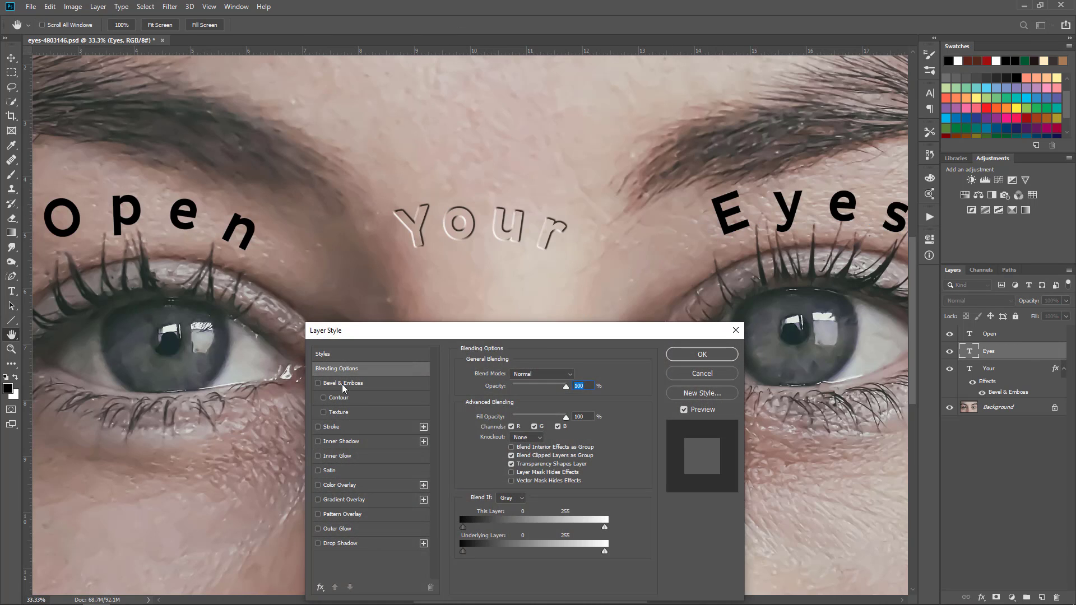
click(343, 382)
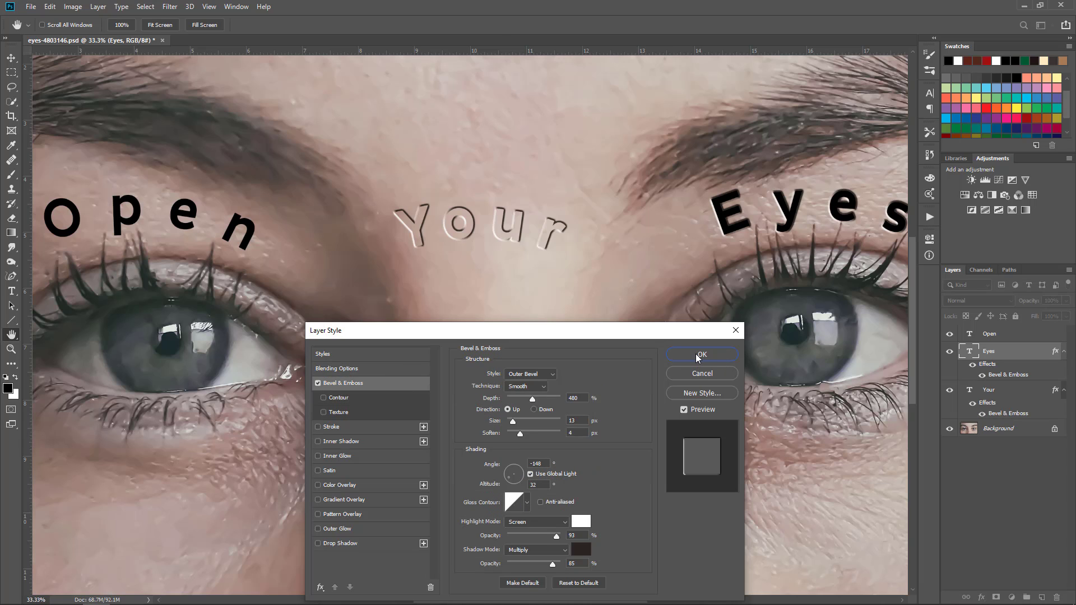
click(701, 355)
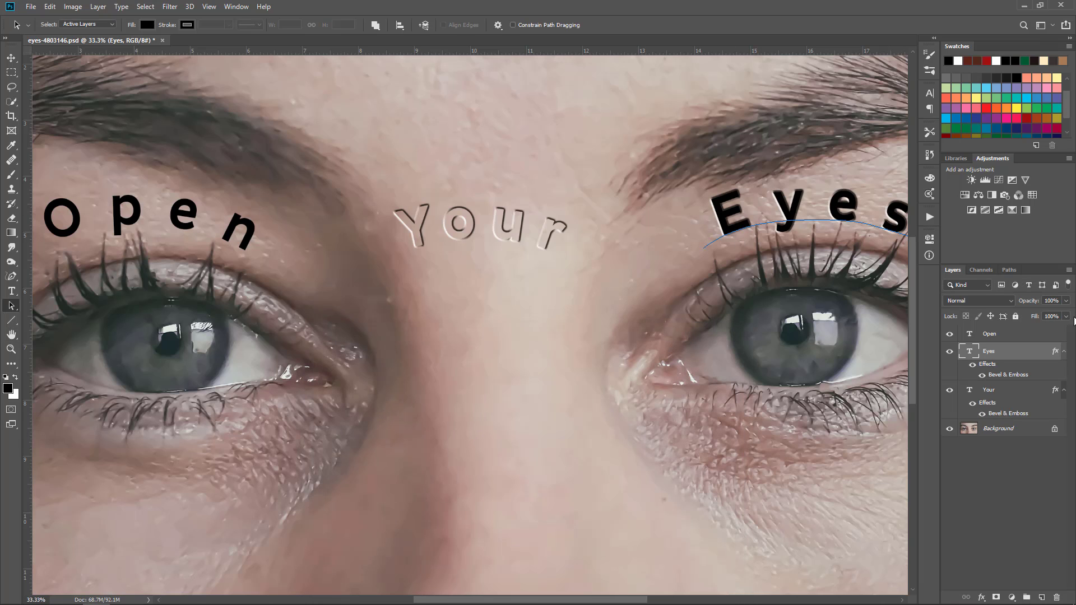
drag(1066, 316, 247, 305)
Give the Open layer the same Bevel & Emboss with 0% Fill, then fit the photo on screen
click(988, 335)
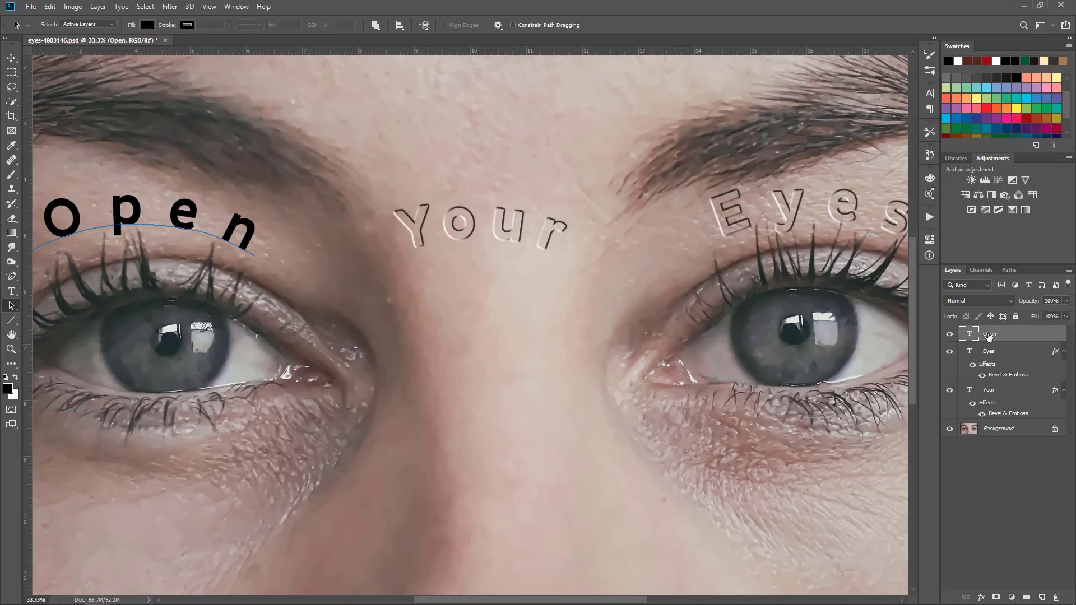
double_click(1057, 337)
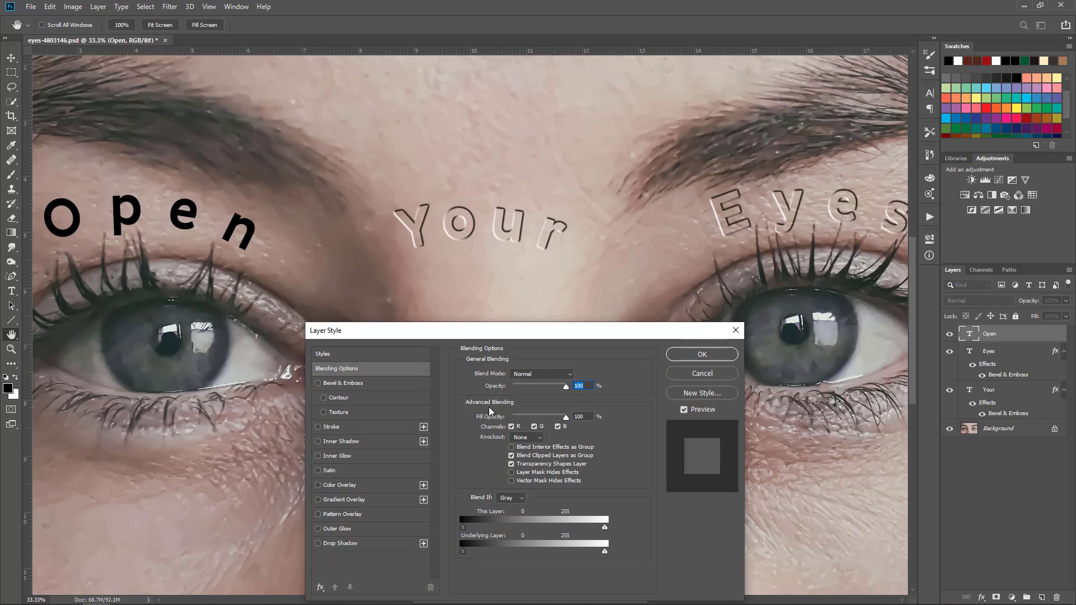
click(343, 383)
click(689, 354)
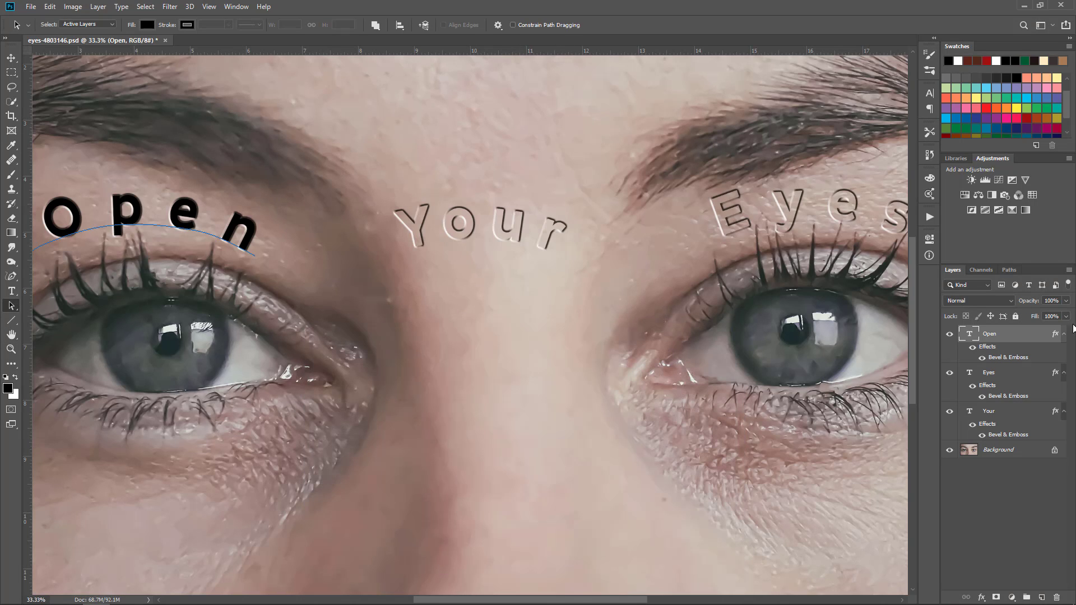
click(1066, 316)
drag(1066, 329, 865, 338)
key(ctrl+0)
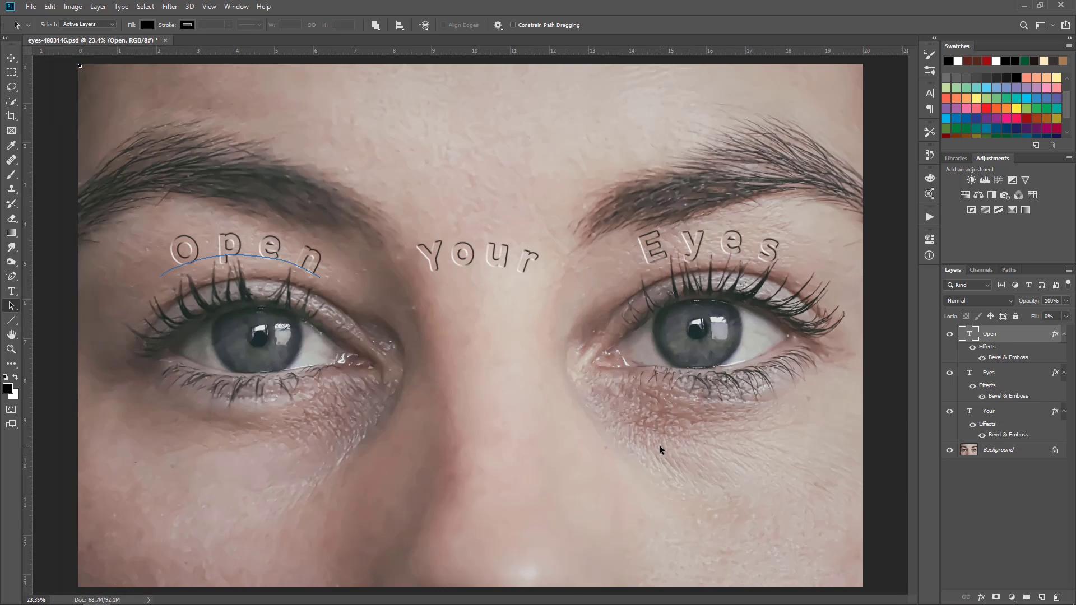
key(v)
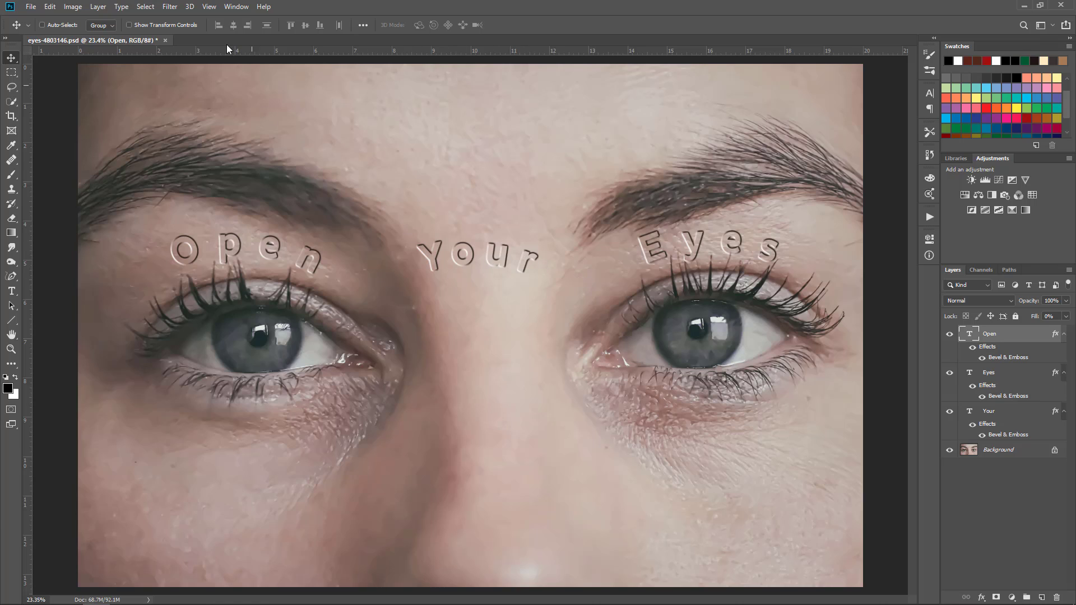
Rasterize Open and apply Displace at scale 10/10 using eyes-4803146.psd as the map
click(170, 6)
mouse_move(186, 157)
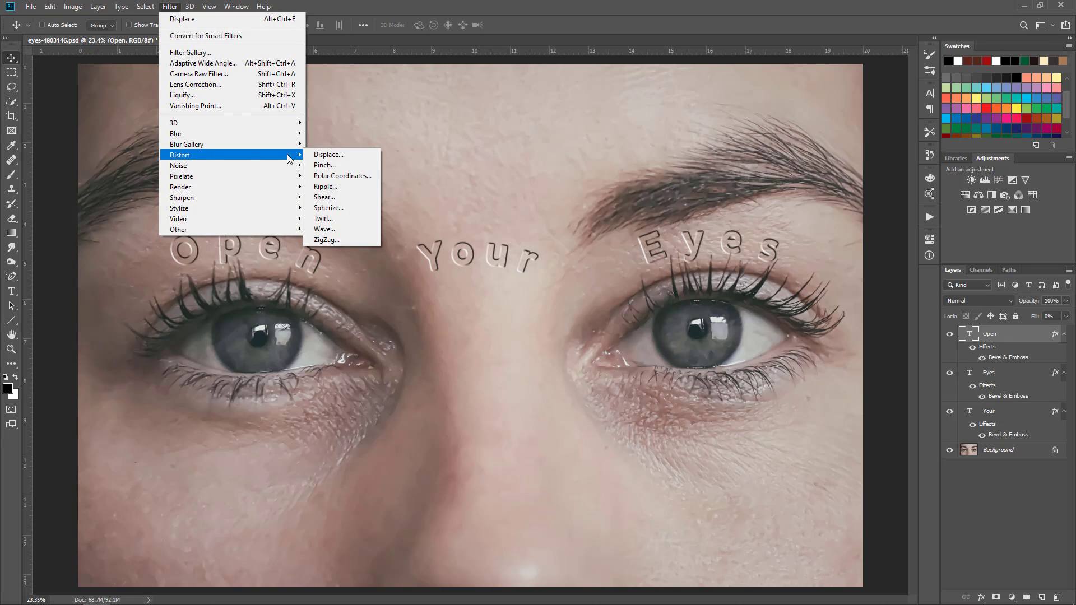
click(322, 155)
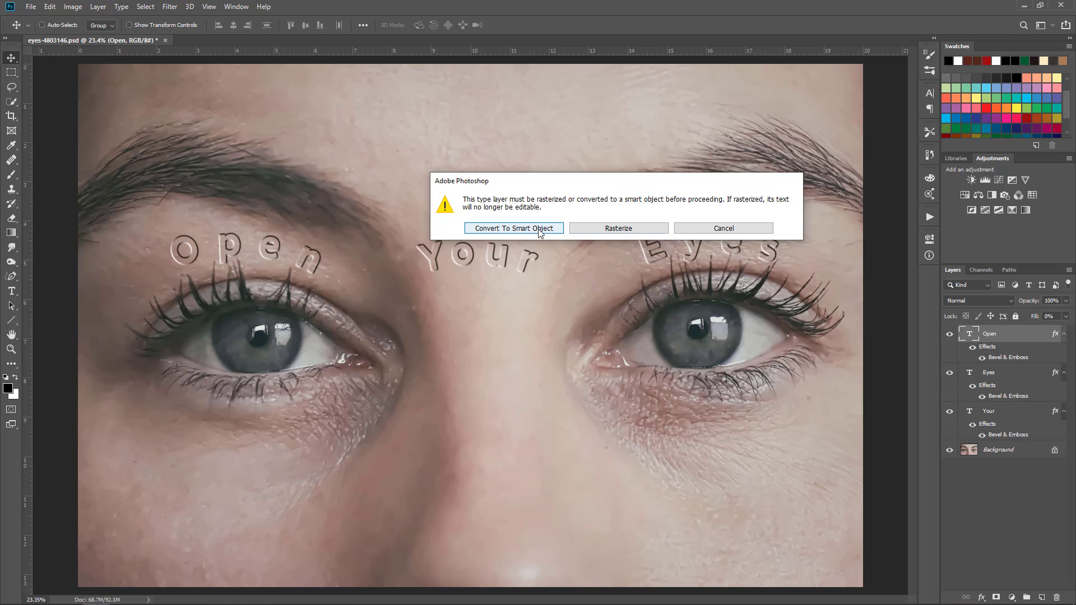
click(575, 230)
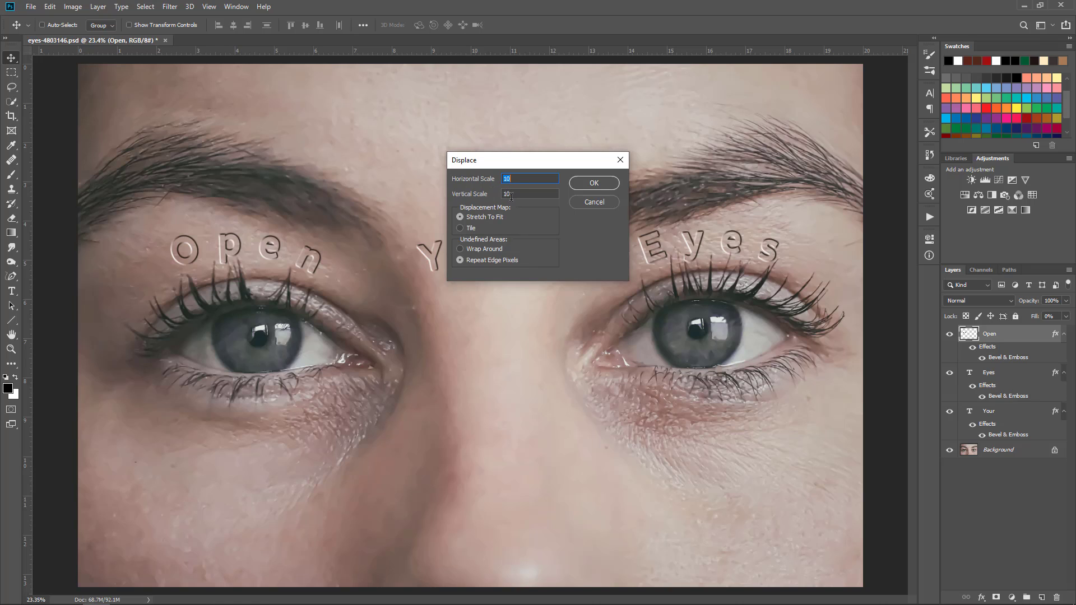
click(593, 183)
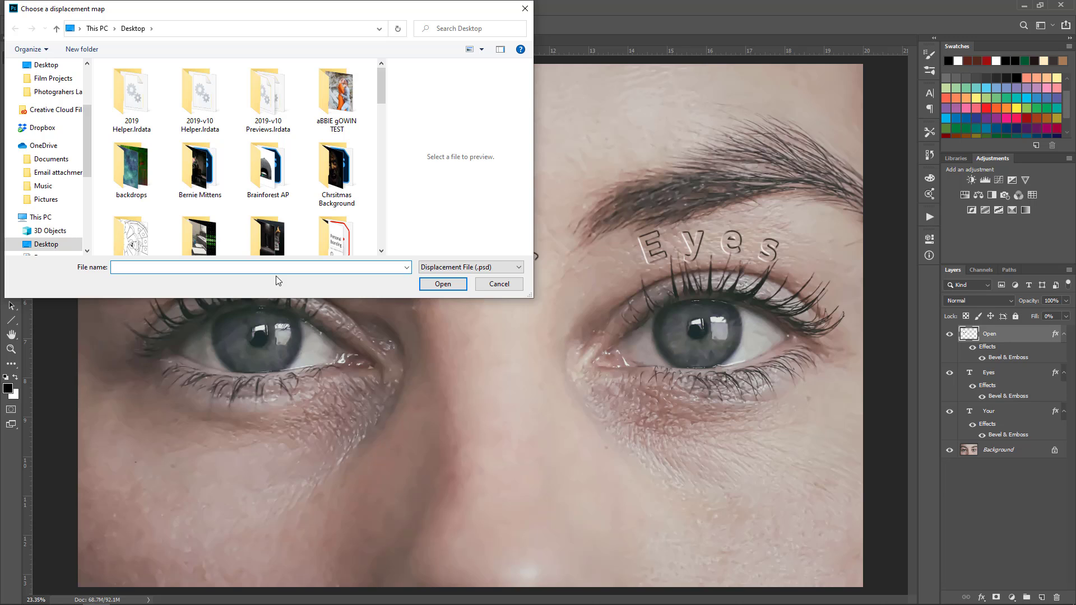
drag(381, 89, 386, 223)
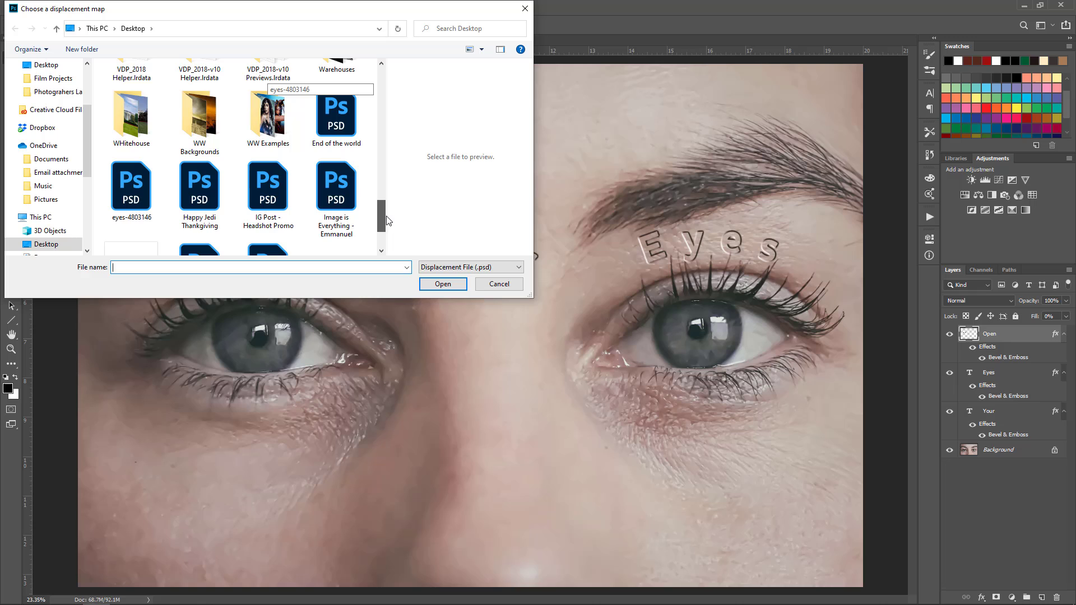
click(129, 202)
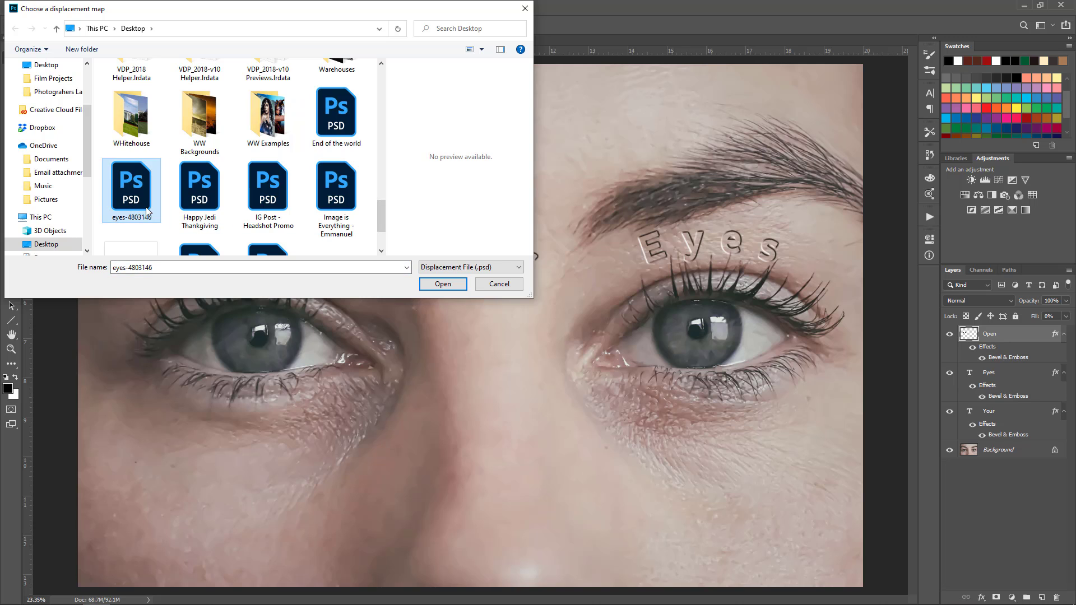
click(442, 284)
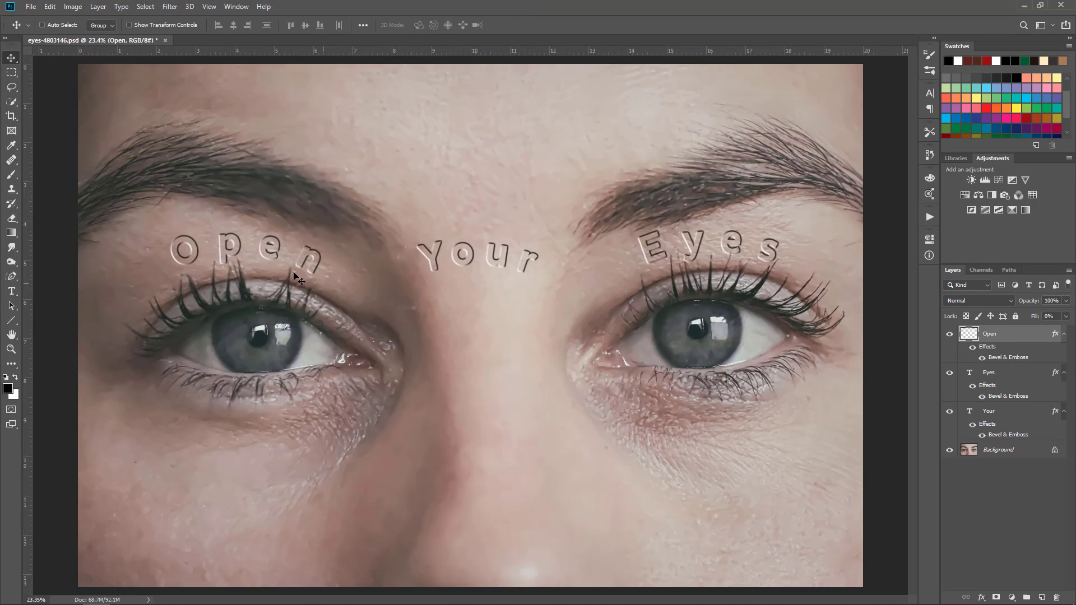
Zoom in and compare the word Open with and without the displacement
click(10, 348)
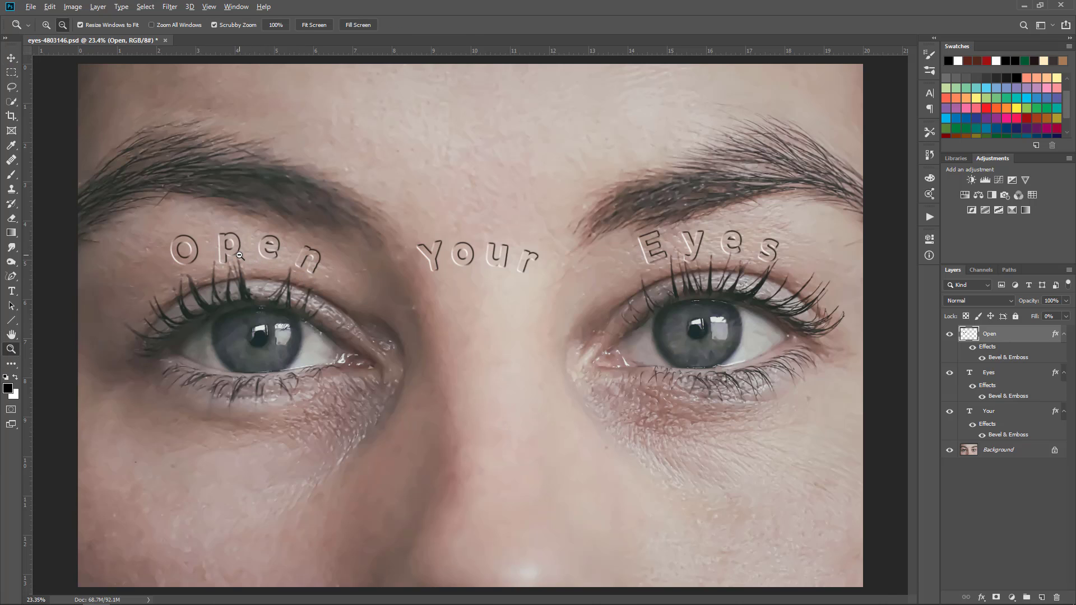
scroll(240, 255, up, 3)
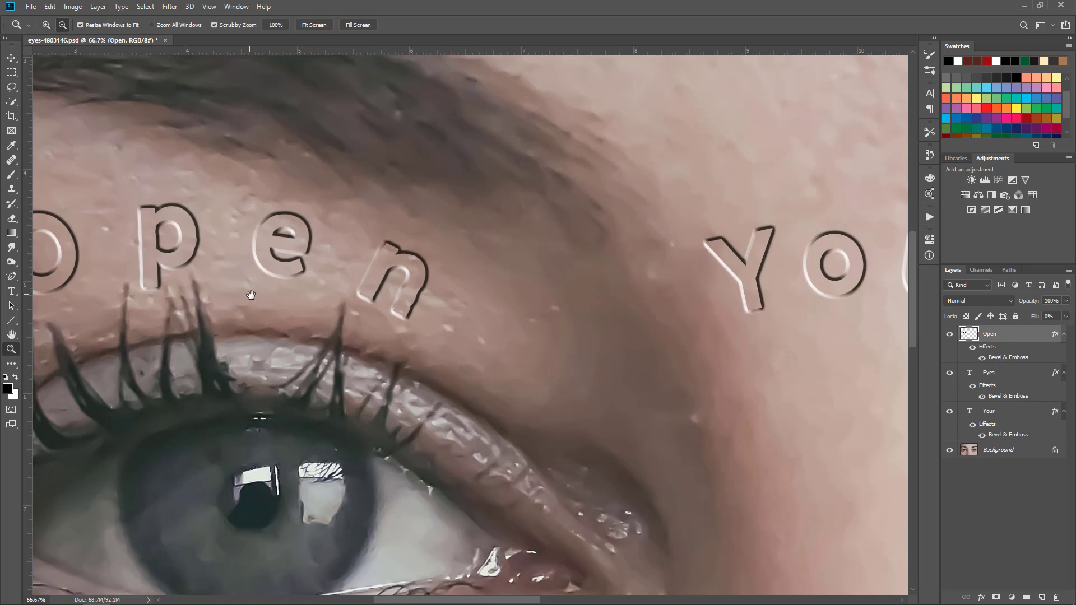
drag(254, 295, 364, 309)
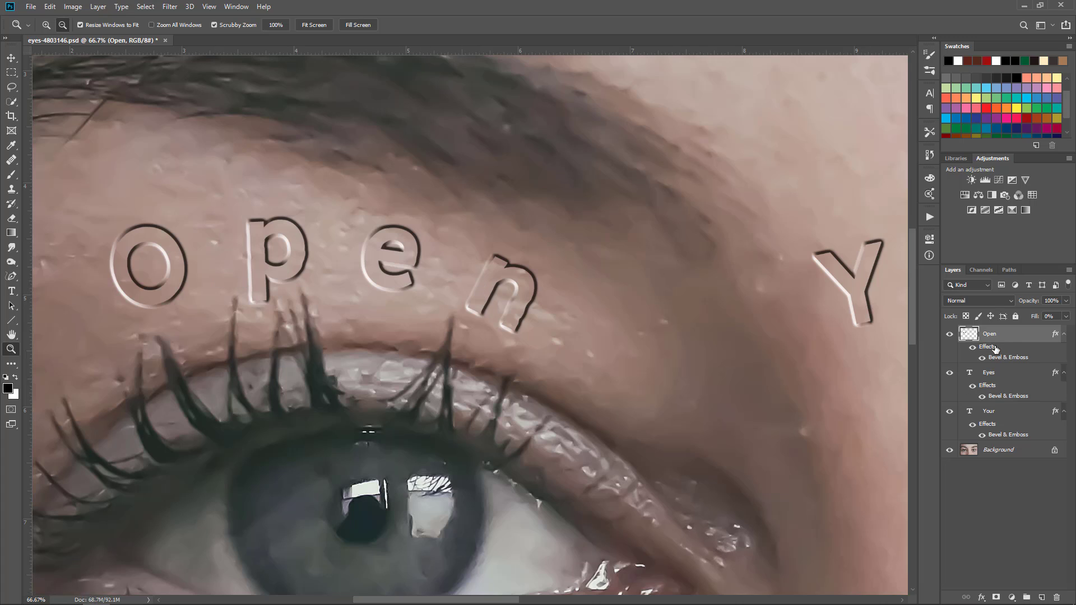
key(ctrl+z)
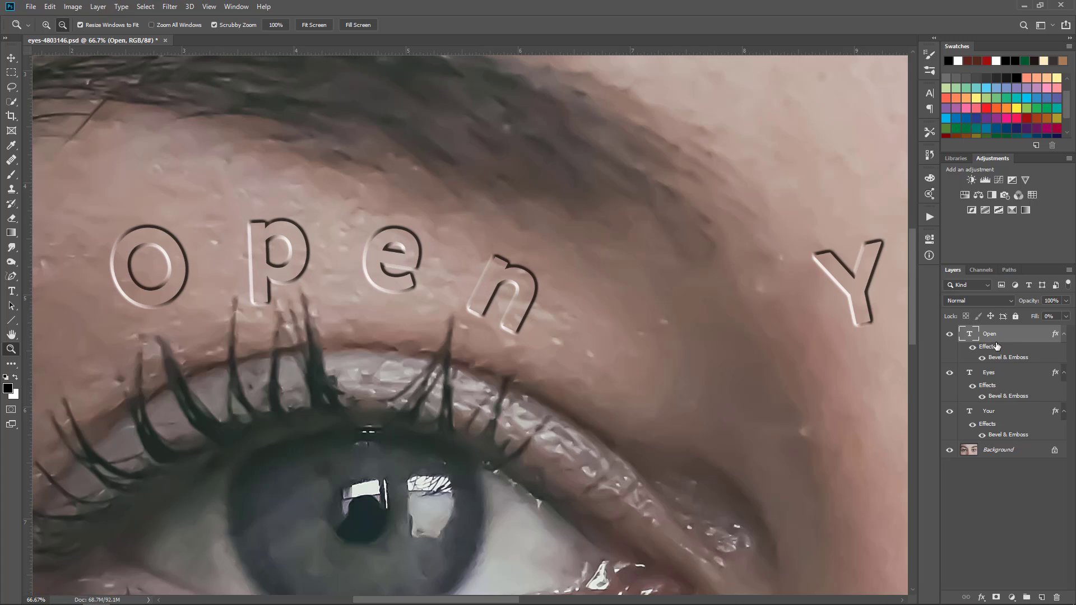
click(51, 7)
click(73, 27)
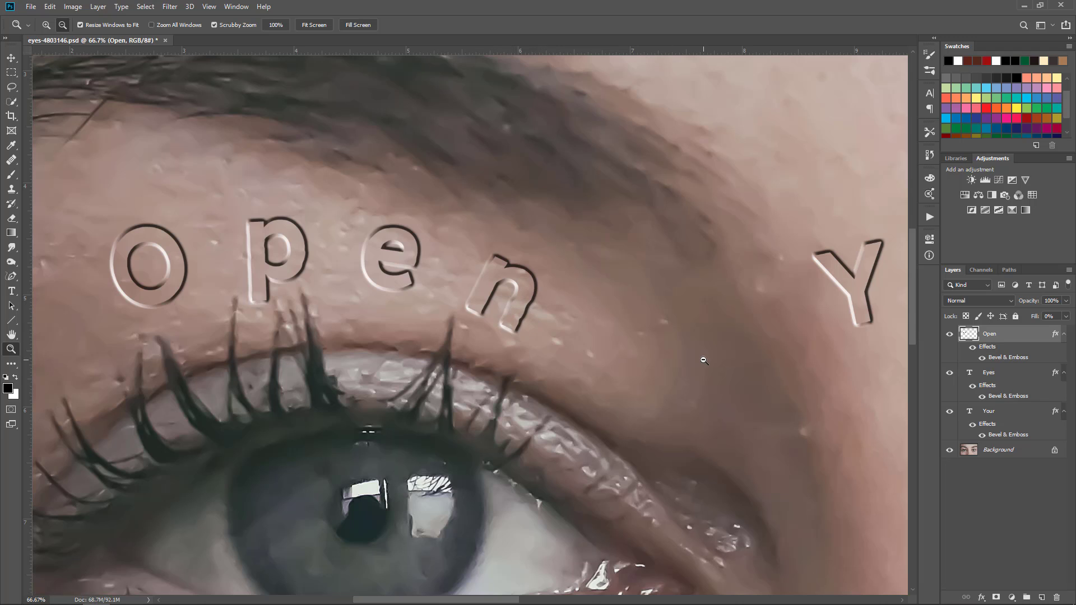
Convert the Your and Eyes text layers with Convert for Smart Filters, then fit the image
drag(704, 360, 177, 358)
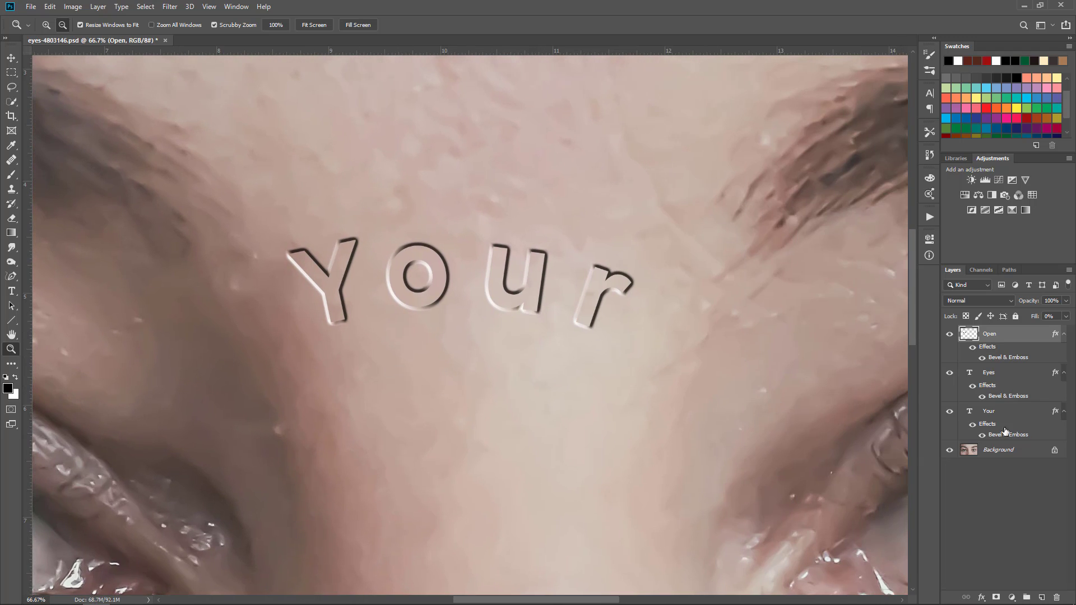
click(998, 377)
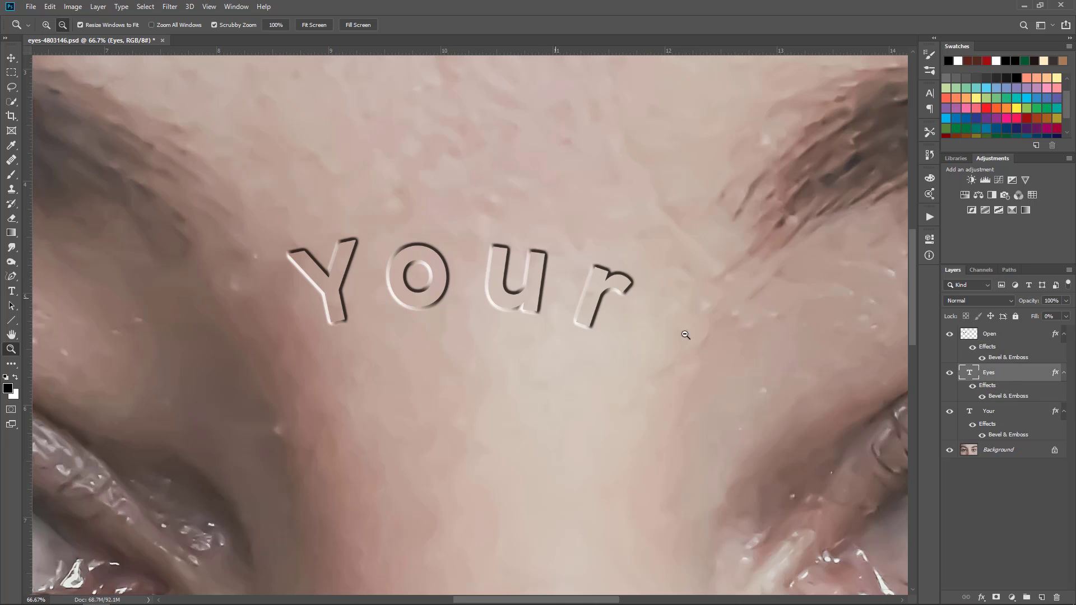
click(990, 418)
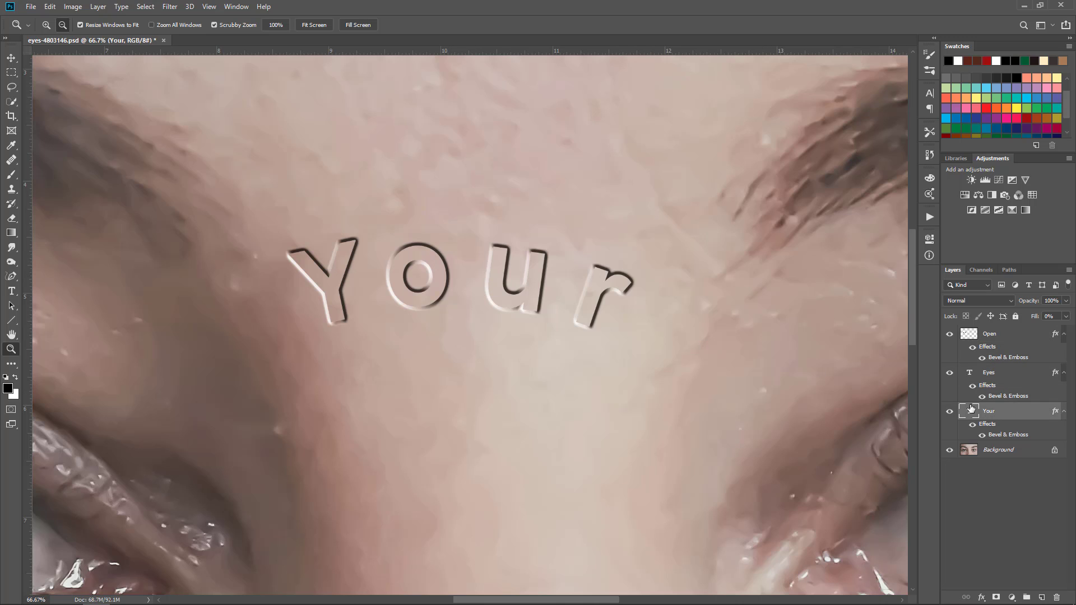
click(170, 7)
click(180, 36)
drag(678, 377, 137, 364)
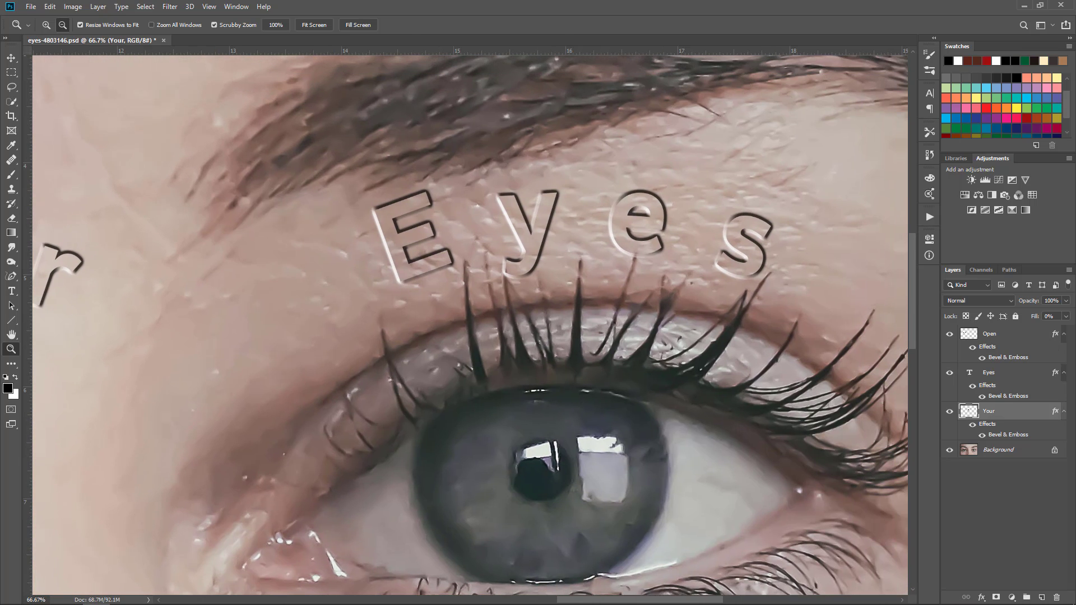
click(995, 373)
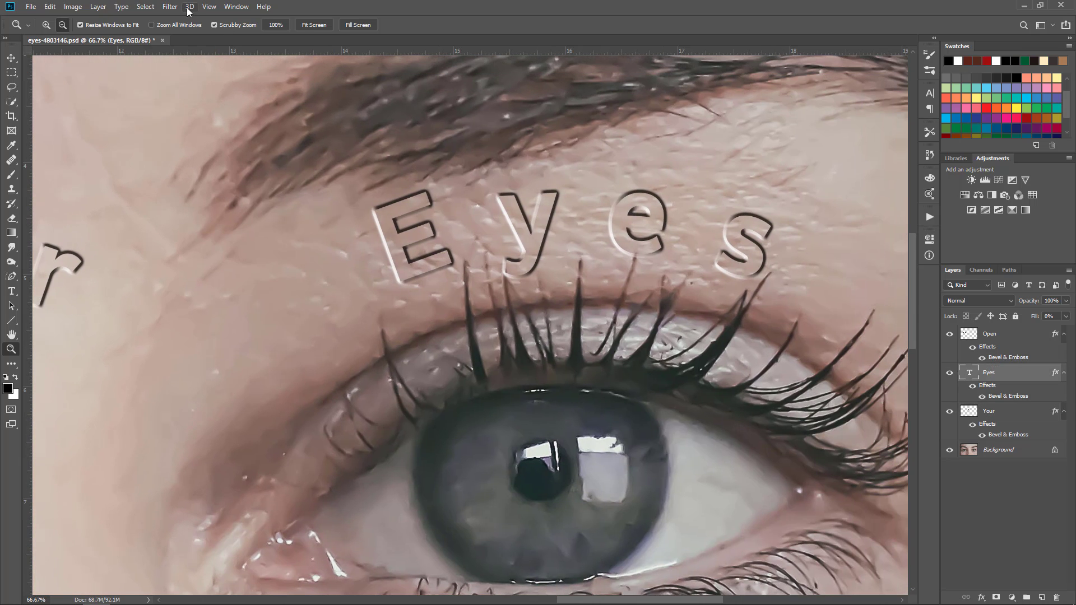
click(169, 6)
click(182, 35)
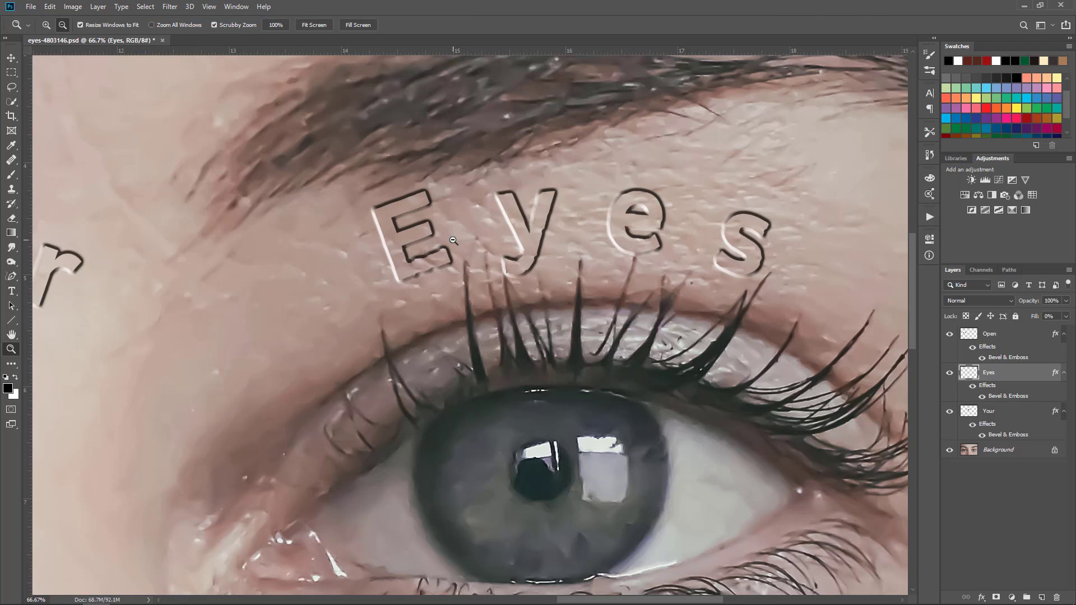
key(ctrl+0)
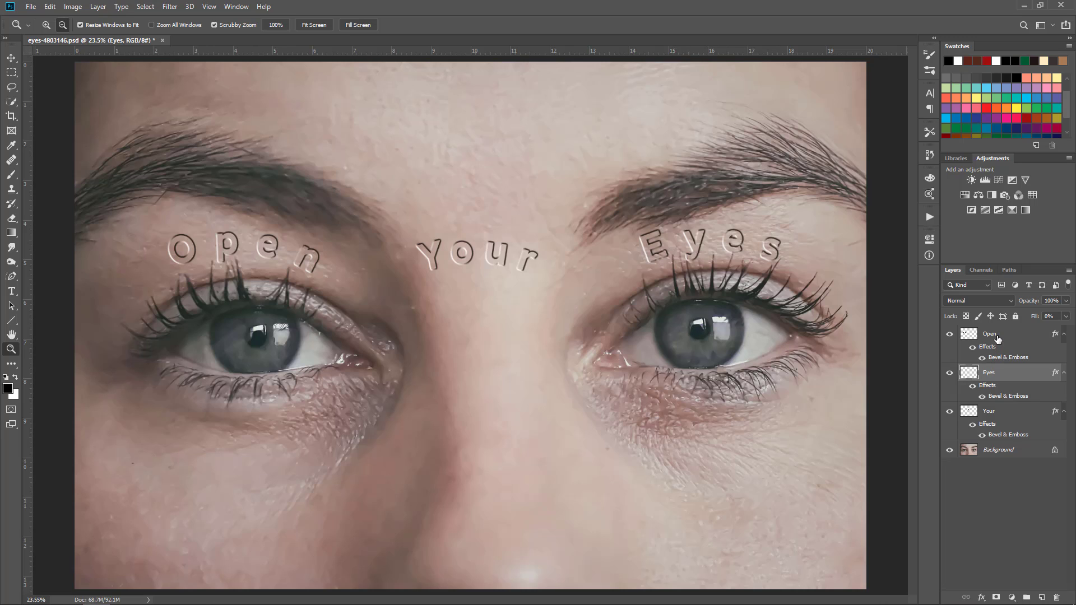
Group the Your, Eyes and Open layers into Group 1 and show the Actions panel
ctrl+click(1008, 411)
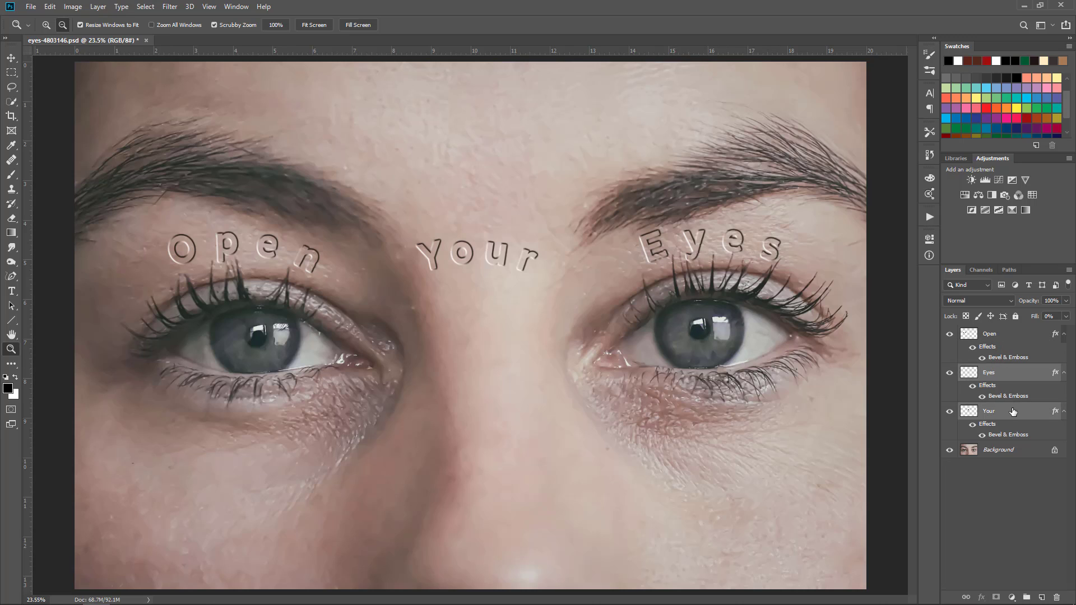
ctrl+click(1002, 343)
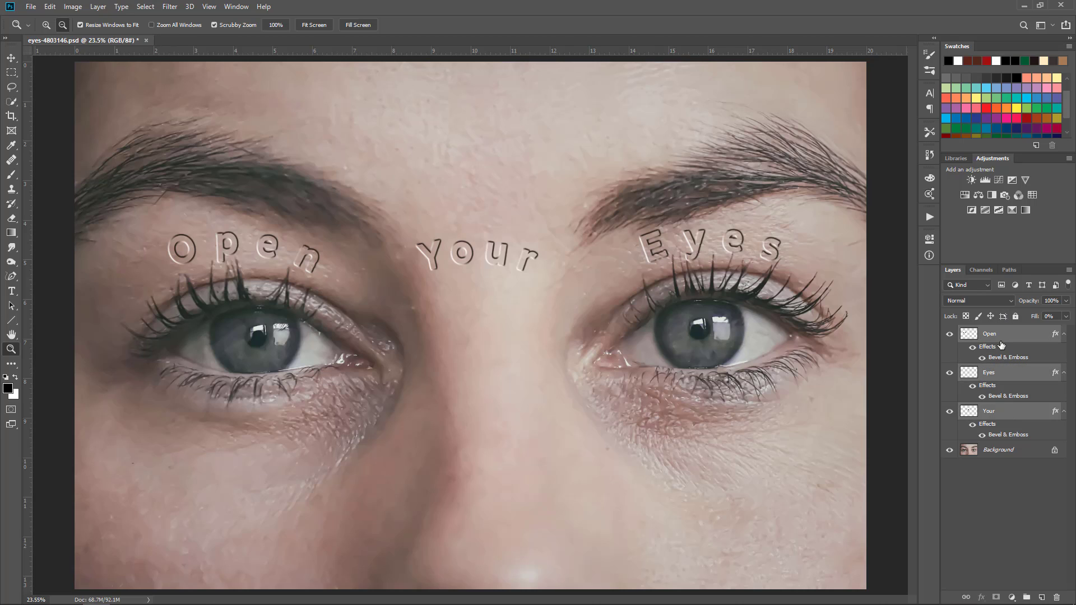
key(ctrl+g)
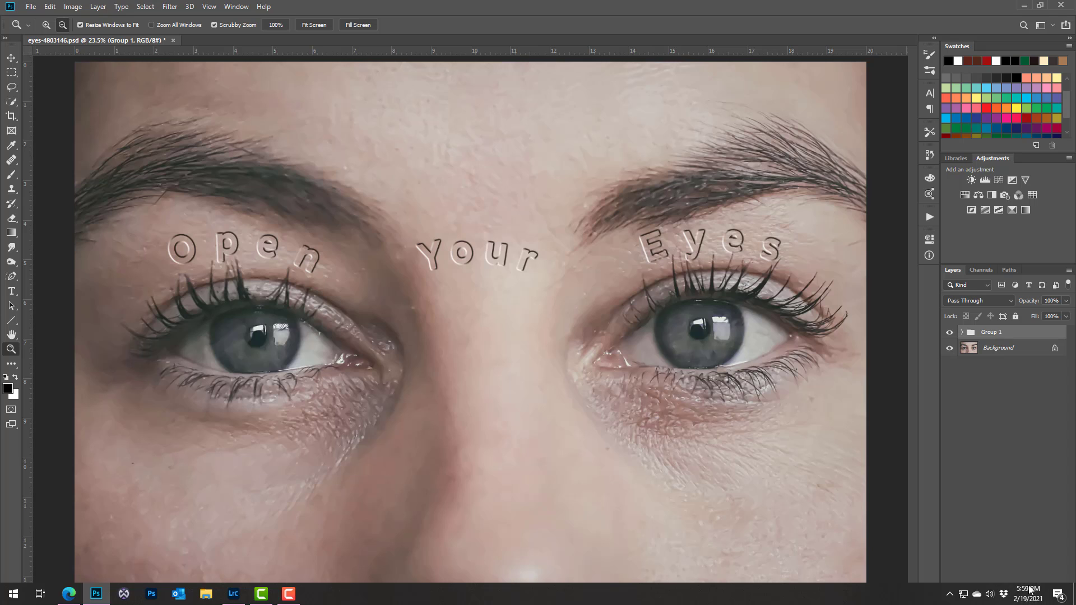
click(928, 217)
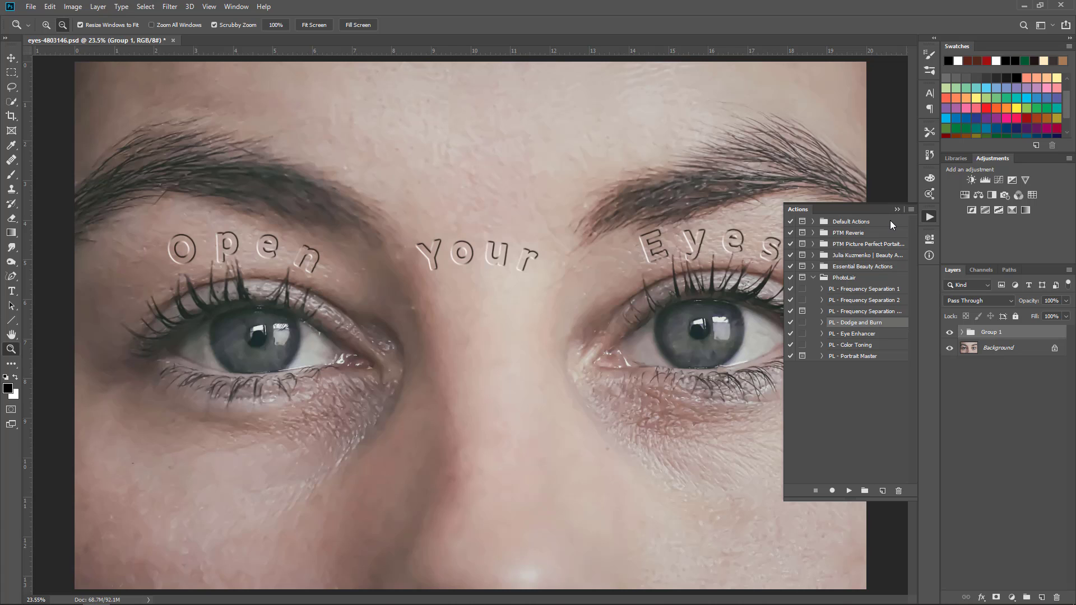
Run the PL - Dodge and Burn action, check the Burn curve, and target its mask with white
click(849, 490)
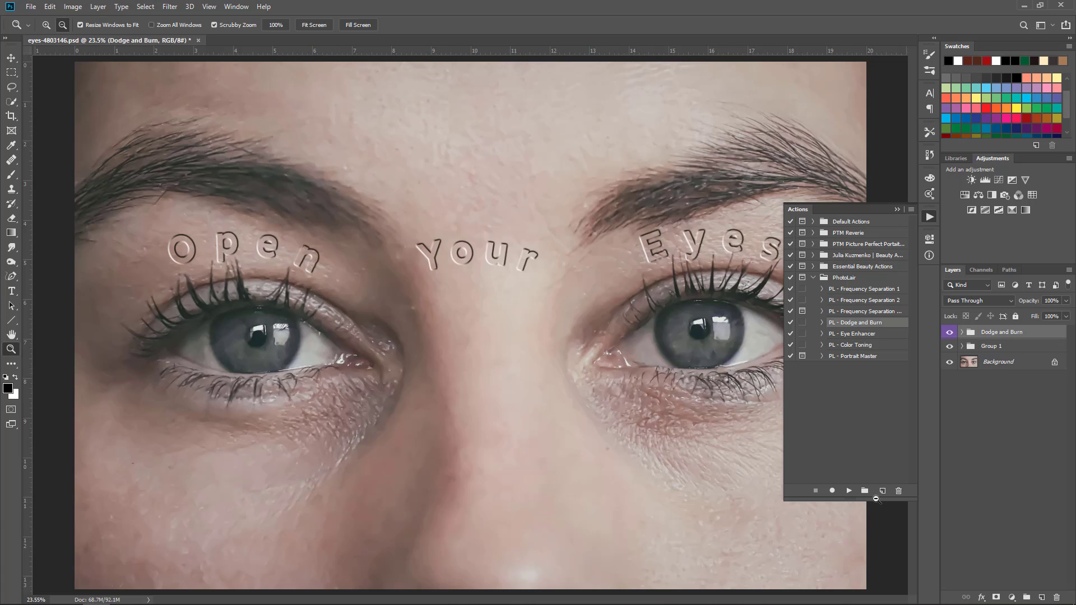
click(962, 334)
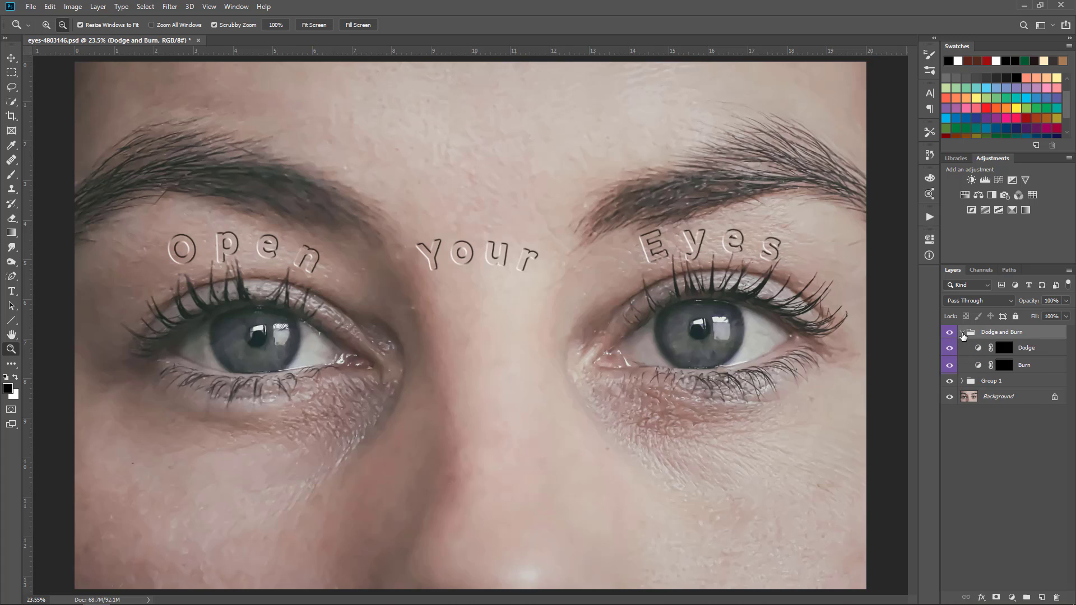
double_click(977, 366)
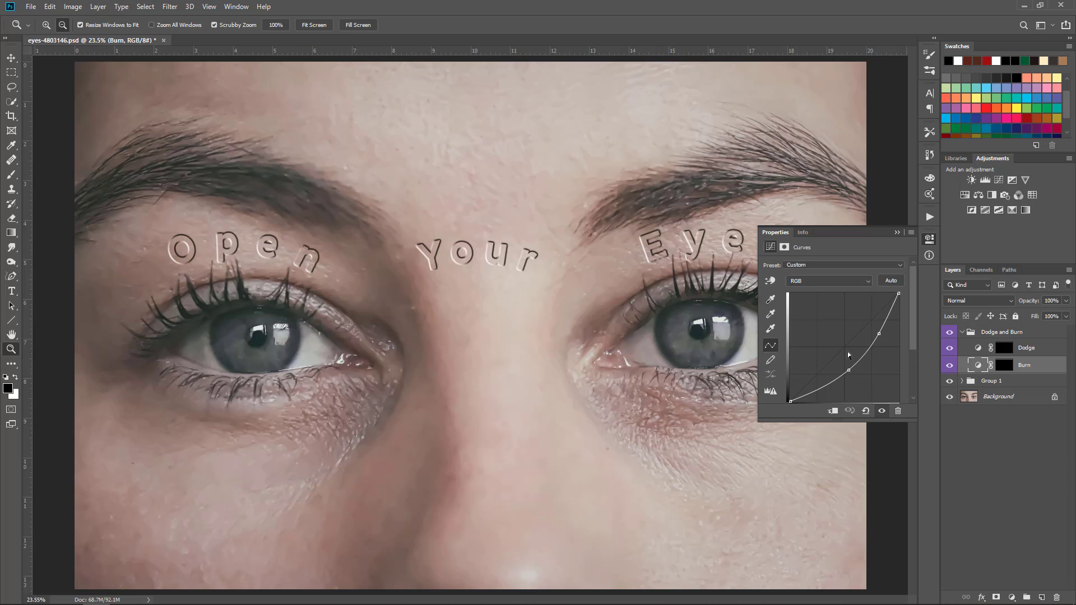
click(896, 232)
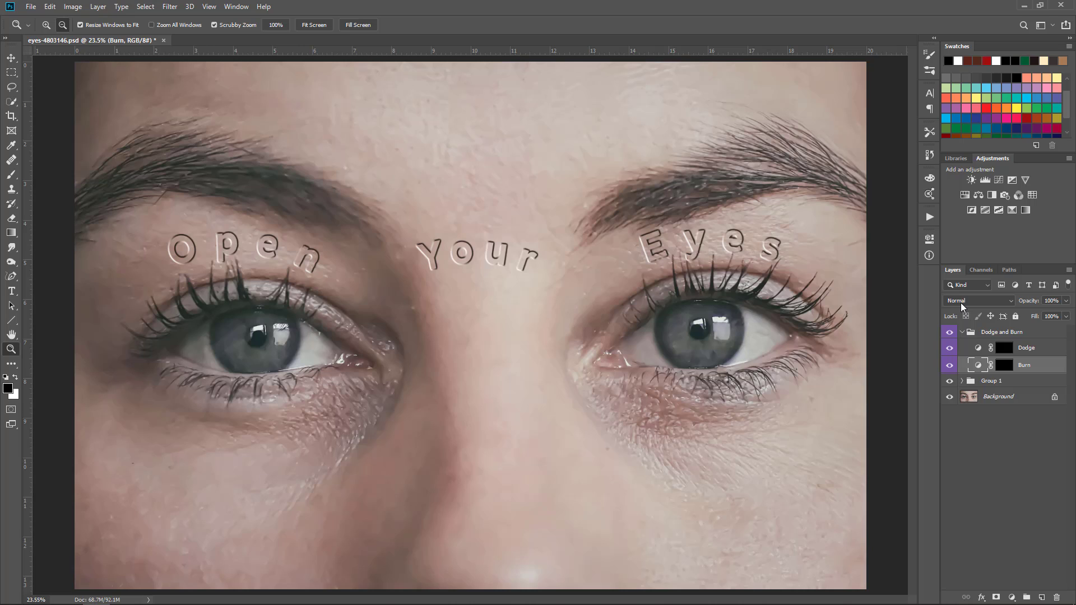
click(1004, 365)
key(x)
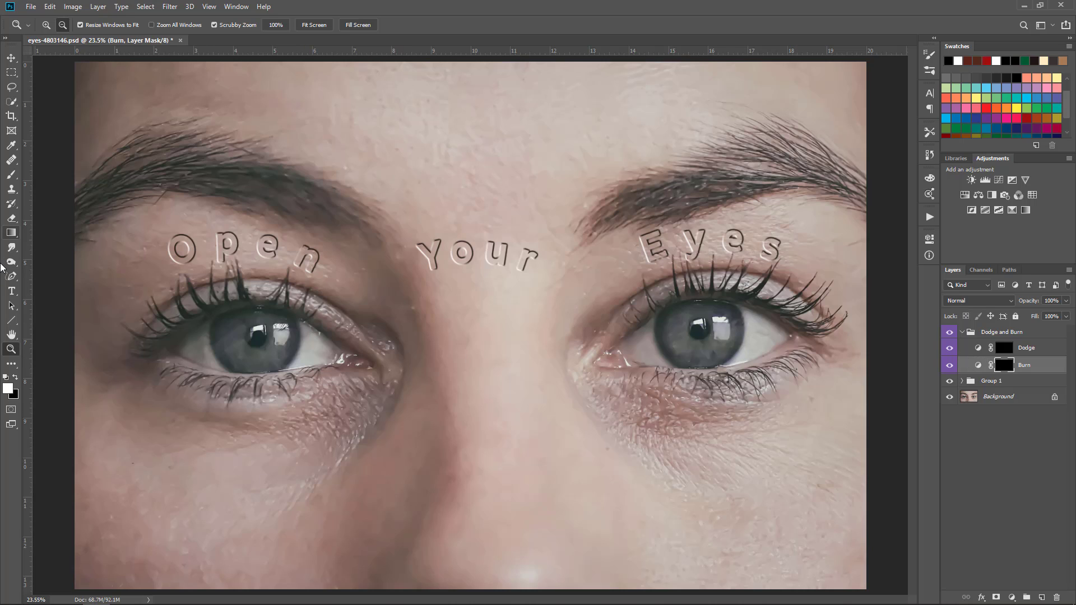
Brush faint 5% burn strokes along the edges of the O, p, e and n in Open
key(b)
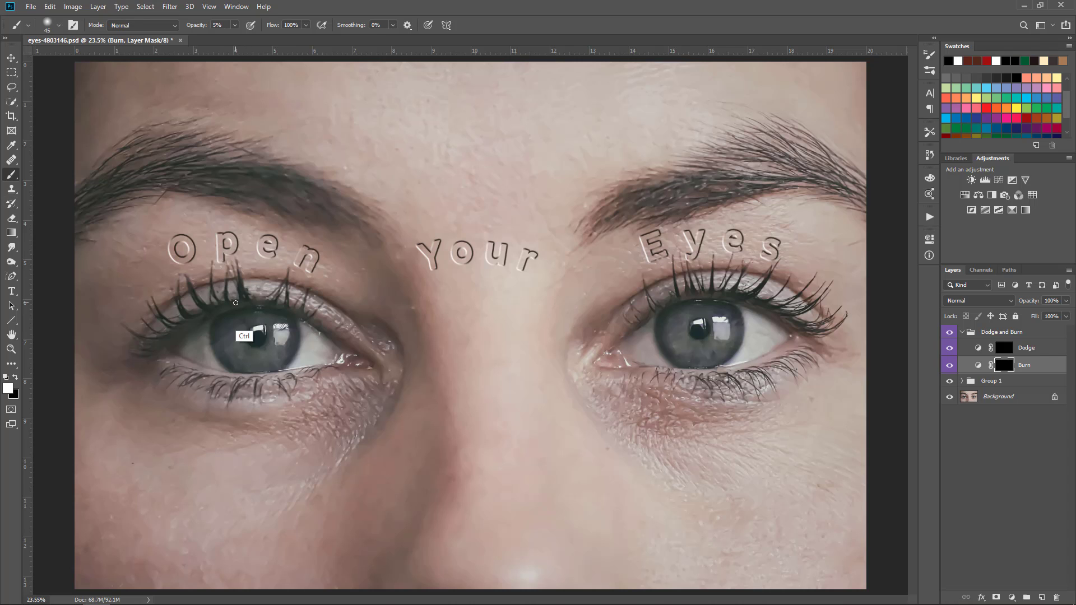
key(ctrl+plus)
key(ctrl+plus)
key(ctrl+plus)
key(ctrl+plus)
mouse_move(412, 267)
mouse_down()
mouse_move(580, 344)
mouse_move(914, 432)
mouse_up()
drag(148, 239, 283, 273)
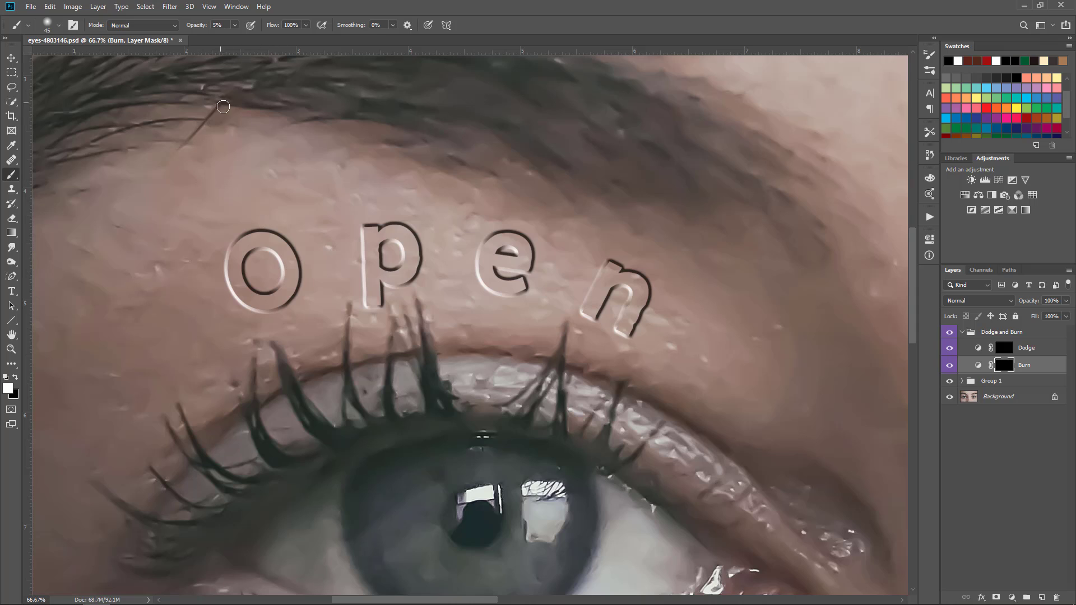
mouse_move(293, 256)
mouse_down()
mouse_move(291, 292)
mouse_move(285, 256)
mouse_move(289, 294)
mouse_move(288, 260)
mouse_move(260, 237)
mouse_move(290, 276)
mouse_move(263, 296)
mouse_move(238, 271)
mouse_move(238, 288)
mouse_move(237, 251)
mouse_move(243, 292)
mouse_move(284, 296)
mouse_move(248, 277)
mouse_move(255, 246)
mouse_up()
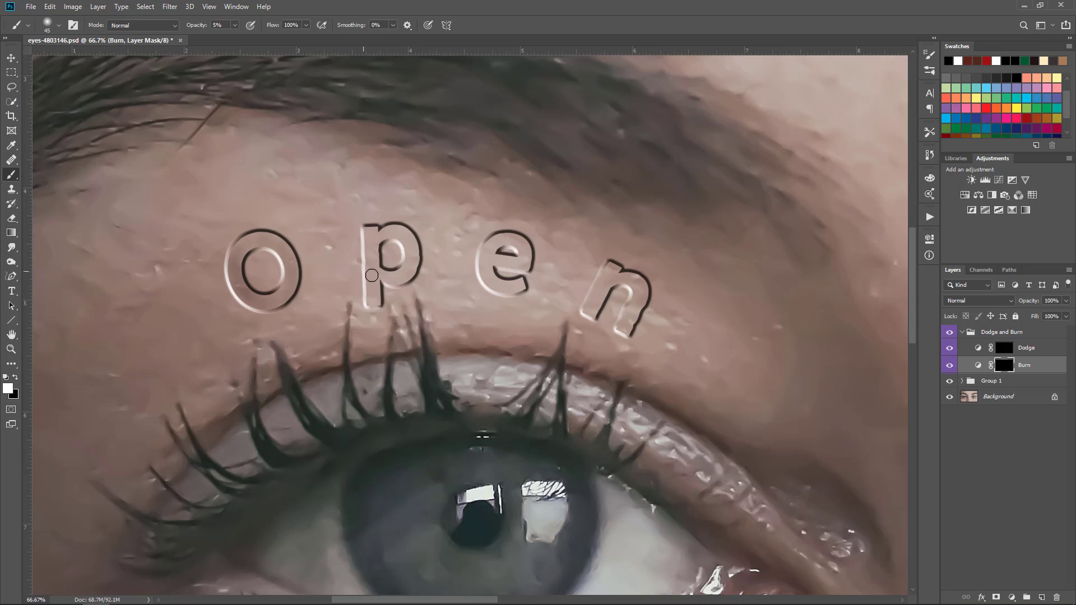
mouse_move(372, 278)
mouse_down()
mouse_move(396, 277)
mouse_move(401, 230)
mouse_move(388, 235)
mouse_move(413, 242)
mouse_move(375, 270)
mouse_move(377, 287)
mouse_move(375, 235)
mouse_move(372, 267)
mouse_up()
mouse_move(476, 258)
mouse_down()
mouse_move(526, 258)
mouse_move(528, 268)
mouse_move(509, 235)
mouse_move(516, 262)
mouse_move(492, 274)
mouse_move(519, 281)
mouse_up()
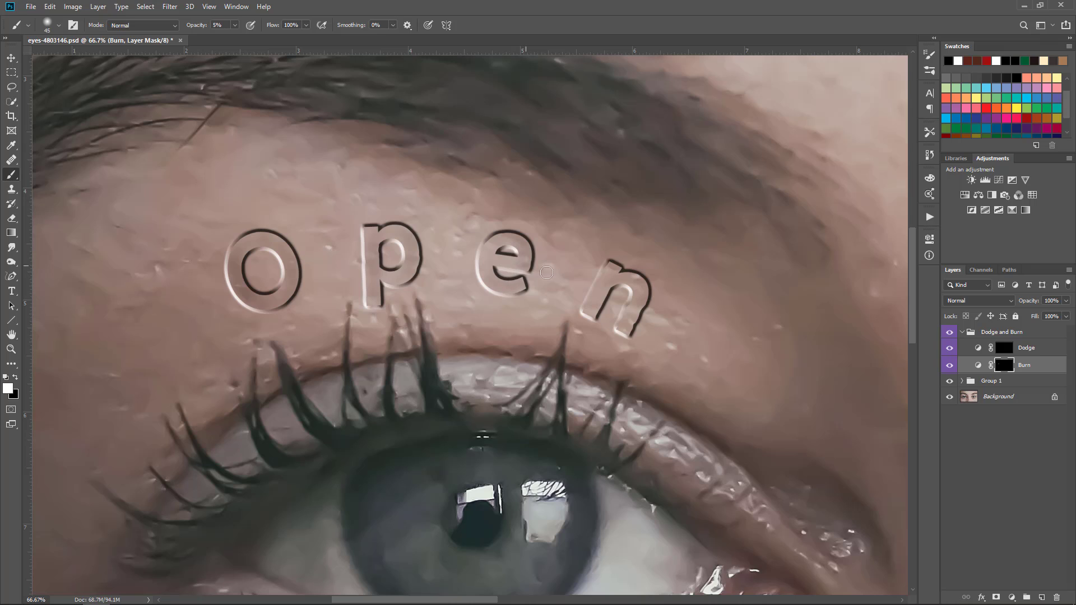
mouse_move(612, 308)
mouse_down()
mouse_move(589, 318)
mouse_move(601, 290)
mouse_move(592, 306)
mouse_move(628, 279)
mouse_move(634, 308)
mouse_move(648, 276)
mouse_move(628, 325)
mouse_up()
key(bracketleft)
key(bracketleft)
key(bracketleft)
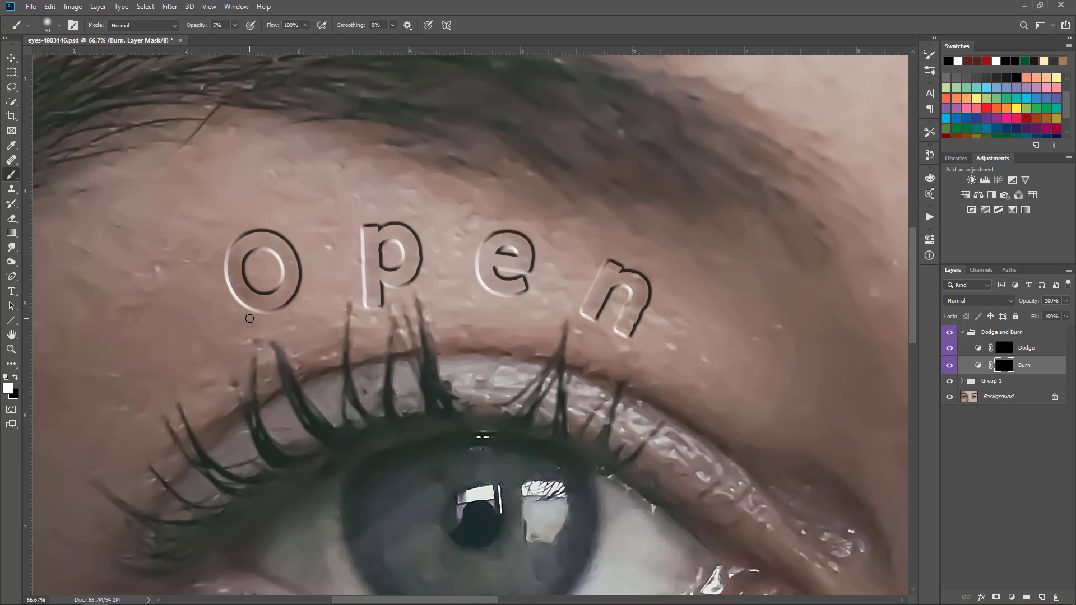
drag(225, 290, 235, 297)
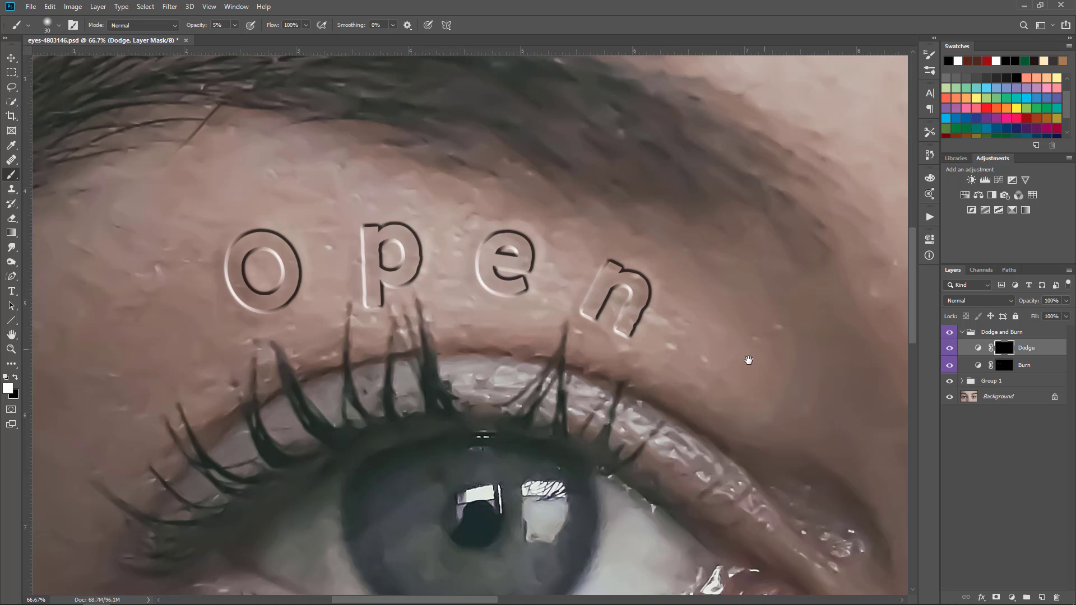
Burn and dodge the edges of the Your and Eyes letters, then fit the image
scroll(461, 340, right, 10)
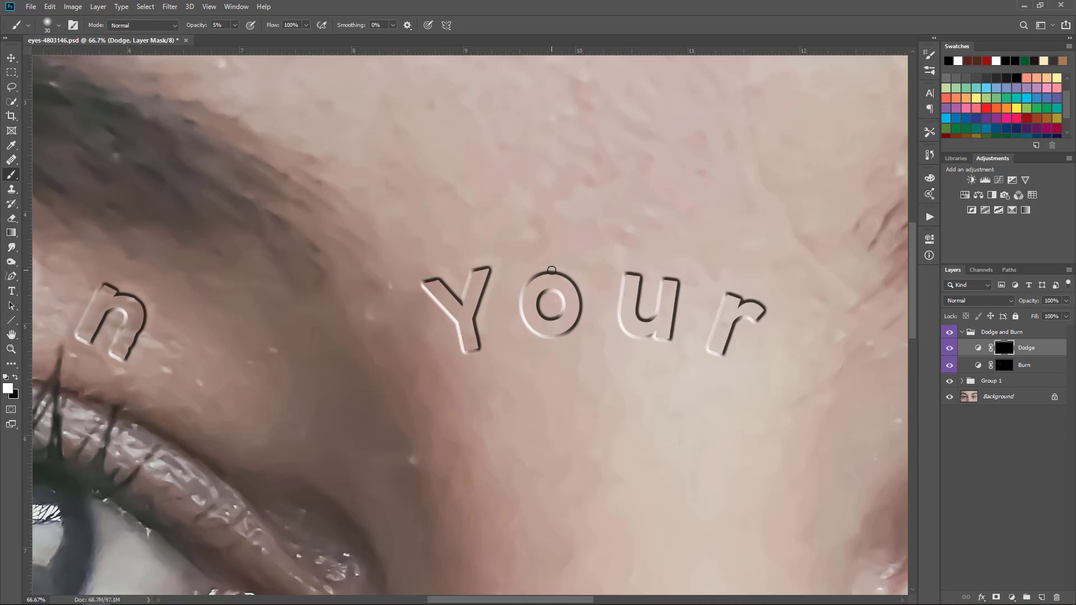
key(alt+bracketleft)
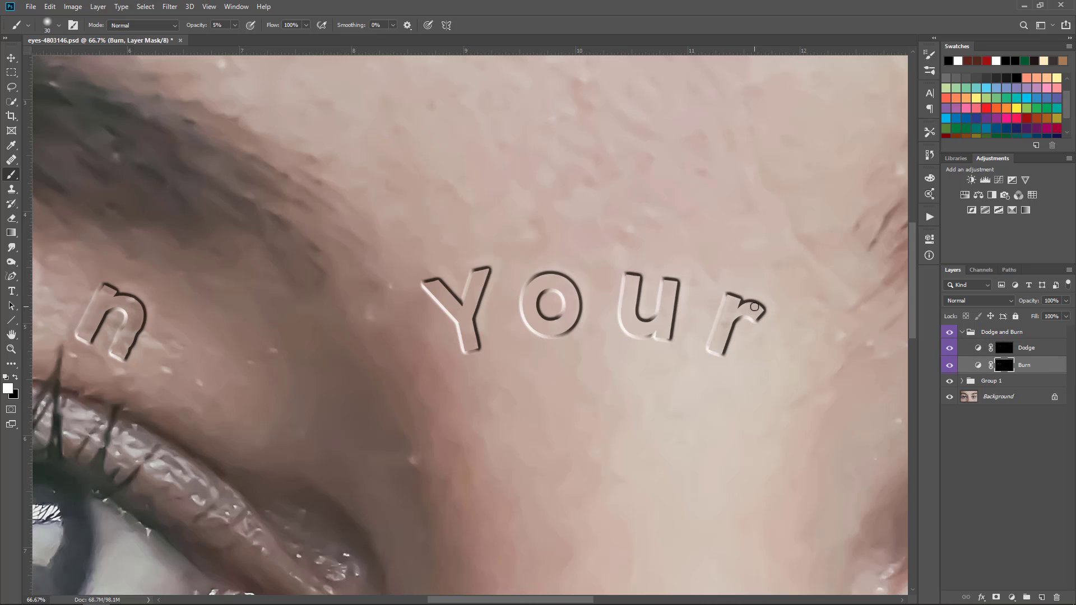
mouse_move(547, 321)
mouse_down()
mouse_move(454, 316)
mouse_move(448, 333)
mouse_move(527, 309)
mouse_up()
key(alt+bracketright)
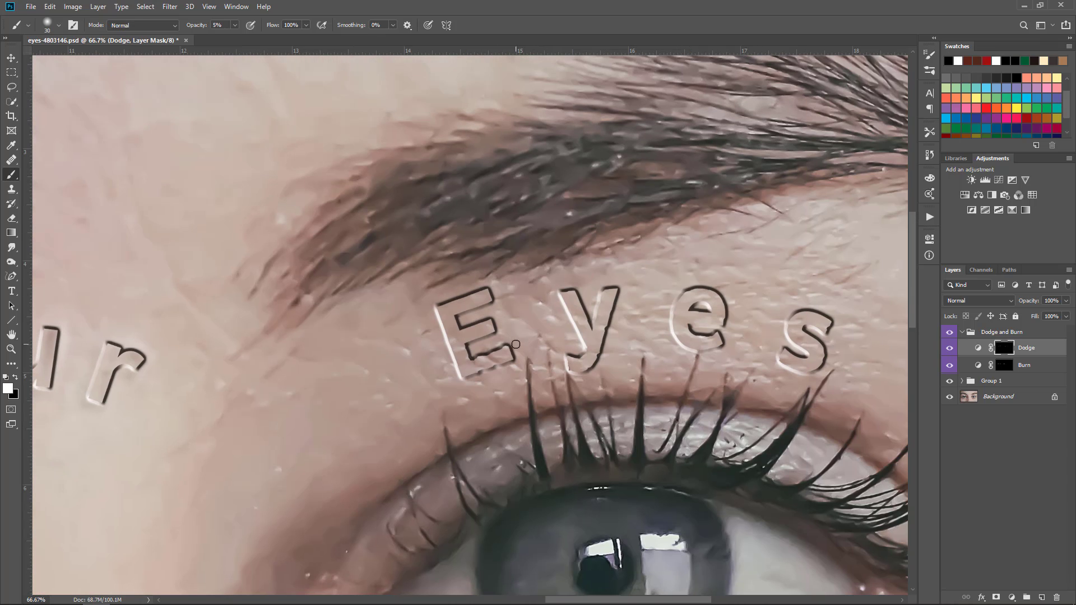
mouse_move(516, 344)
mouse_down()
mouse_move(616, 292)
mouse_move(712, 278)
mouse_move(823, 308)
mouse_move(837, 336)
mouse_move(770, 373)
mouse_up()
key(alt+bracketleft)
mouse_move(675, 344)
mouse_down()
mouse_move(607, 308)
mouse_move(563, 357)
mouse_up()
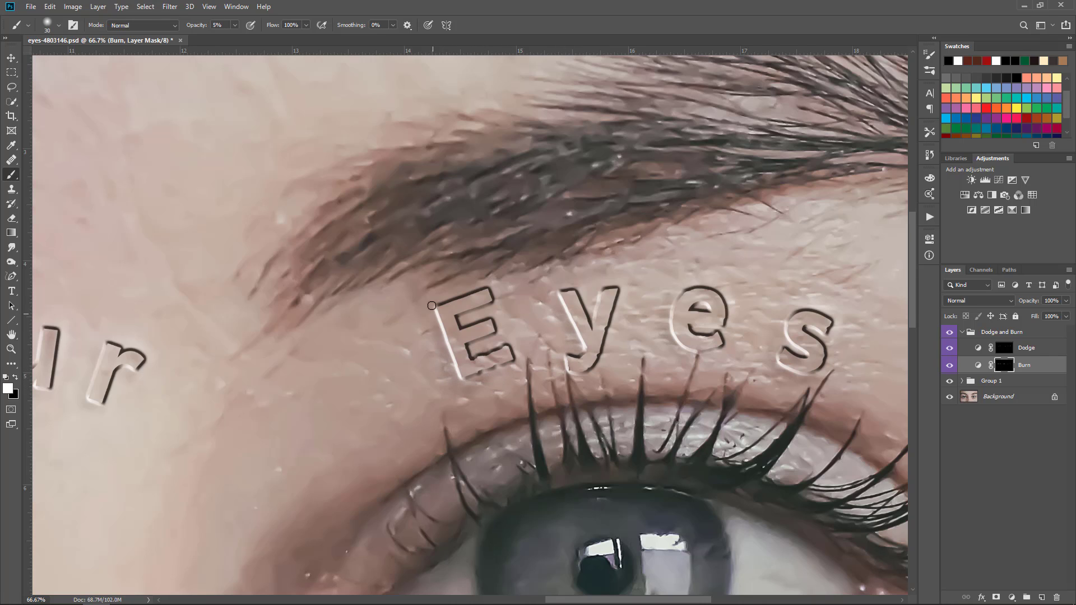
key(ctrl+0)
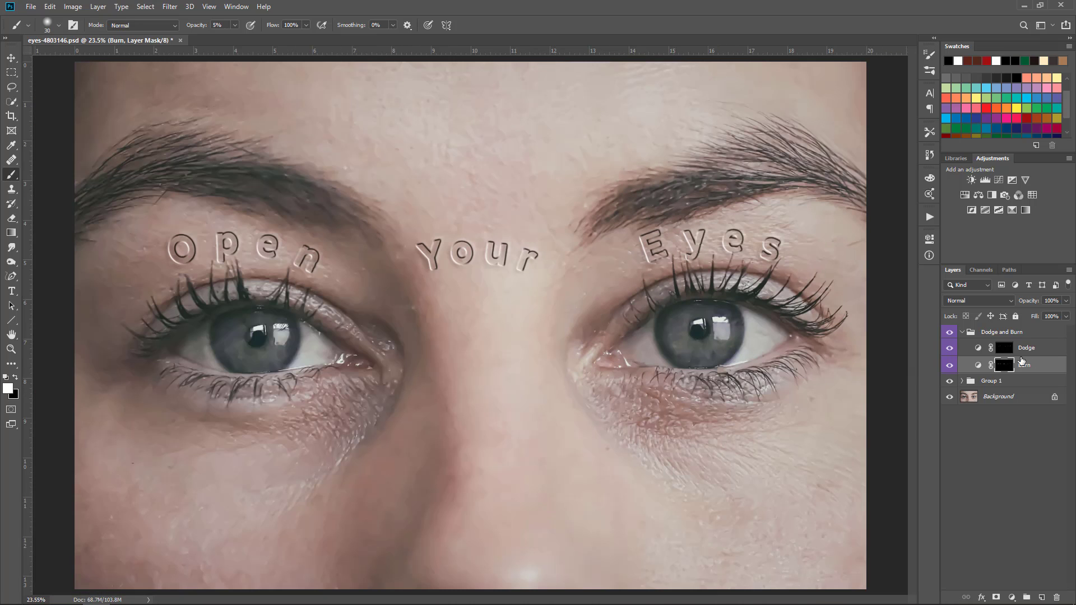
Collapse the Dodge and Burn group and toggle its visibility to compare before and after
click(962, 333)
click(951, 334)
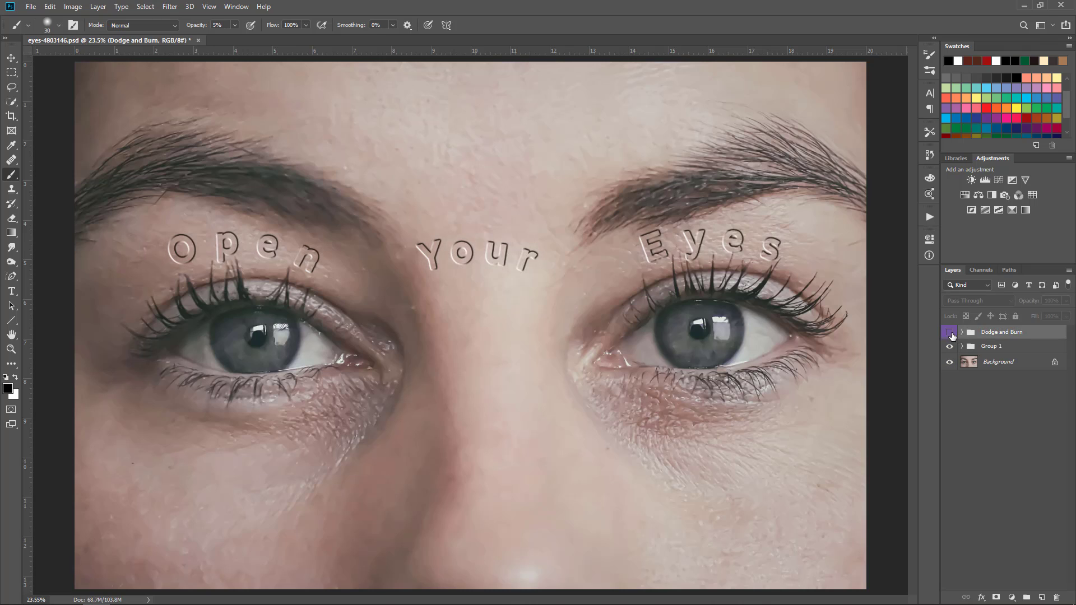
click(950, 335)
click(950, 335)
click(950, 334)
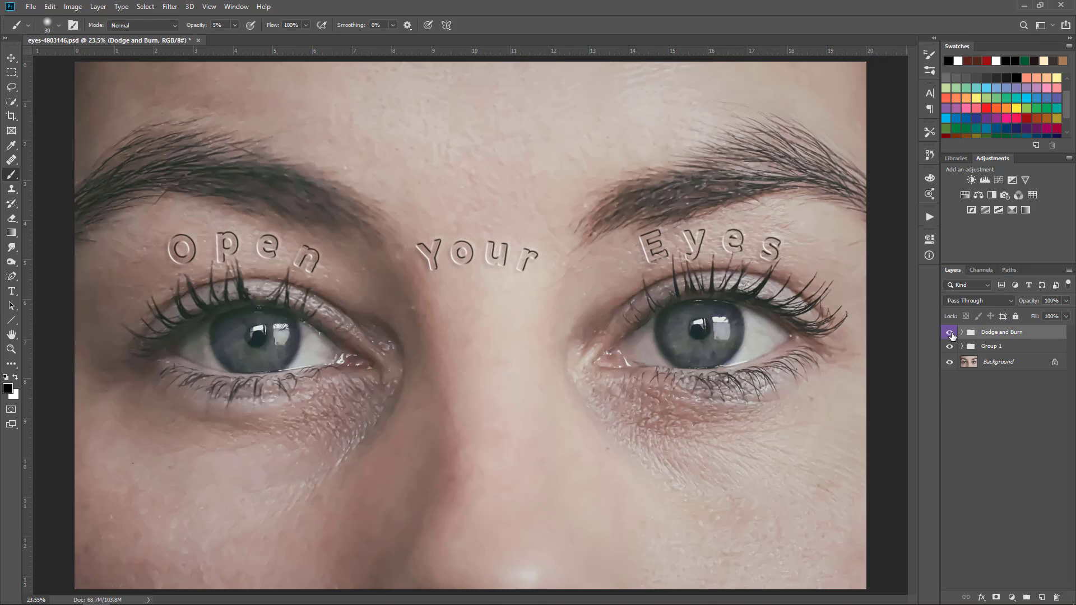
click(951, 335)
click(951, 335)
Check Group 1's embossed text on and off, then lower Group 1's opacity to 77%
click(980, 348)
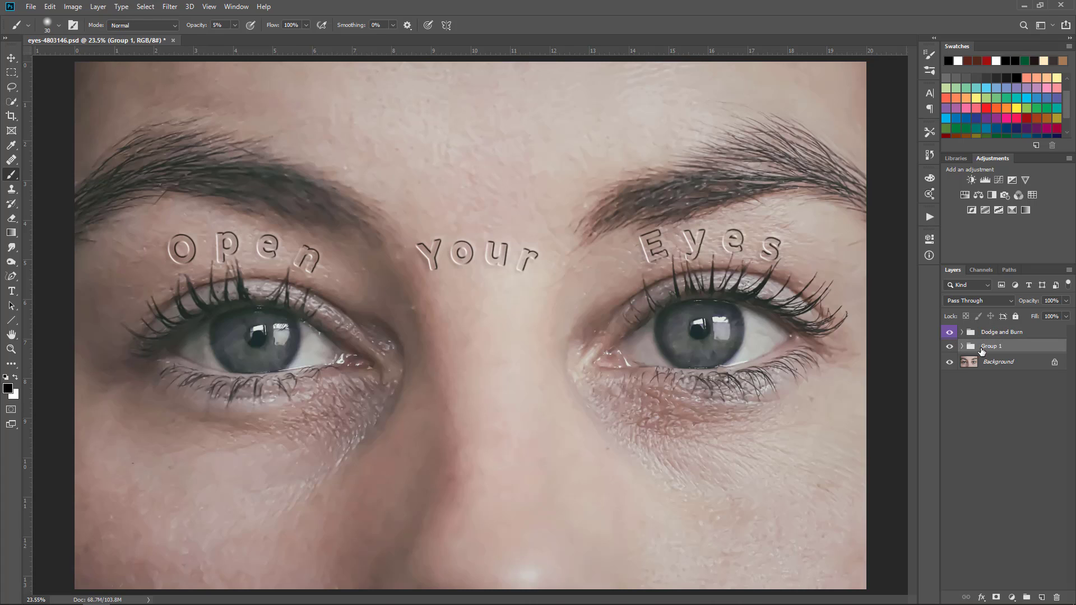
click(949, 347)
click(950, 348)
click(1065, 301)
drag(1066, 316, 1050, 316)
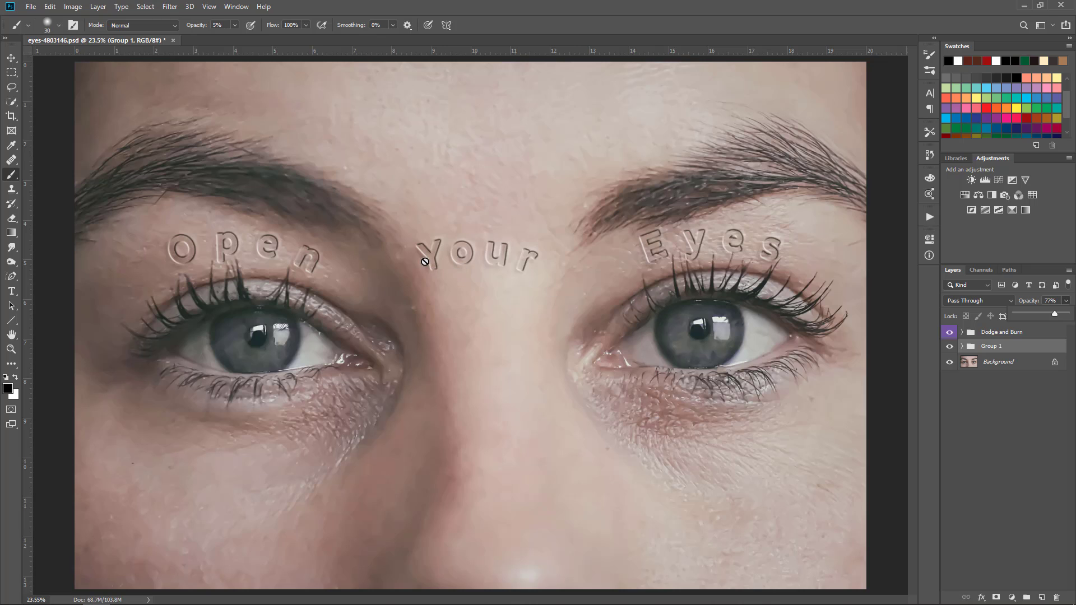
click(983, 334)
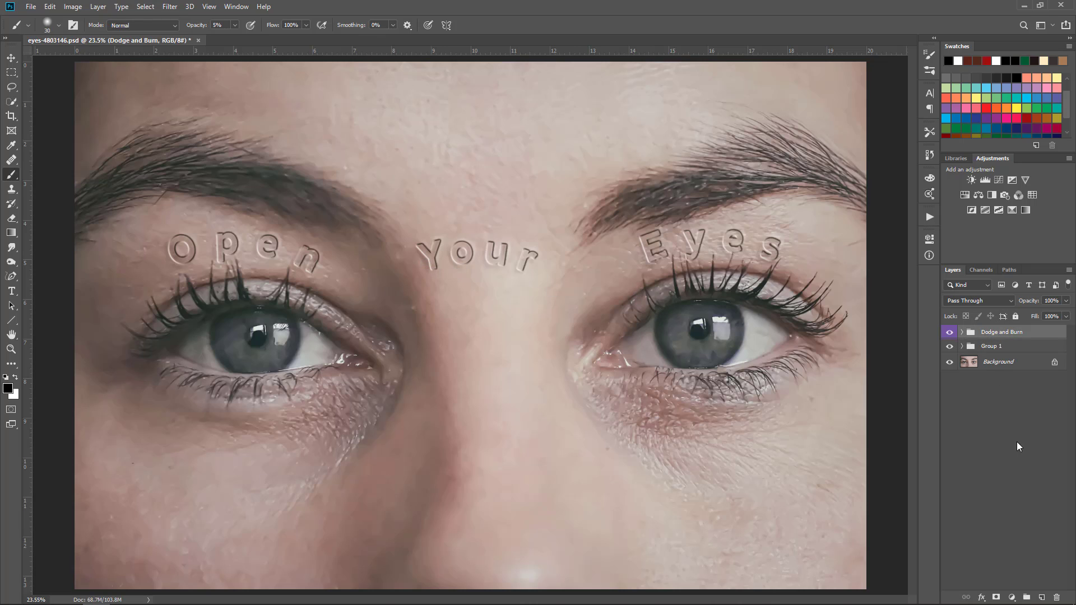
Add a new layer above the Dodge and Burn group in Overlay blend mode
click(1042, 597)
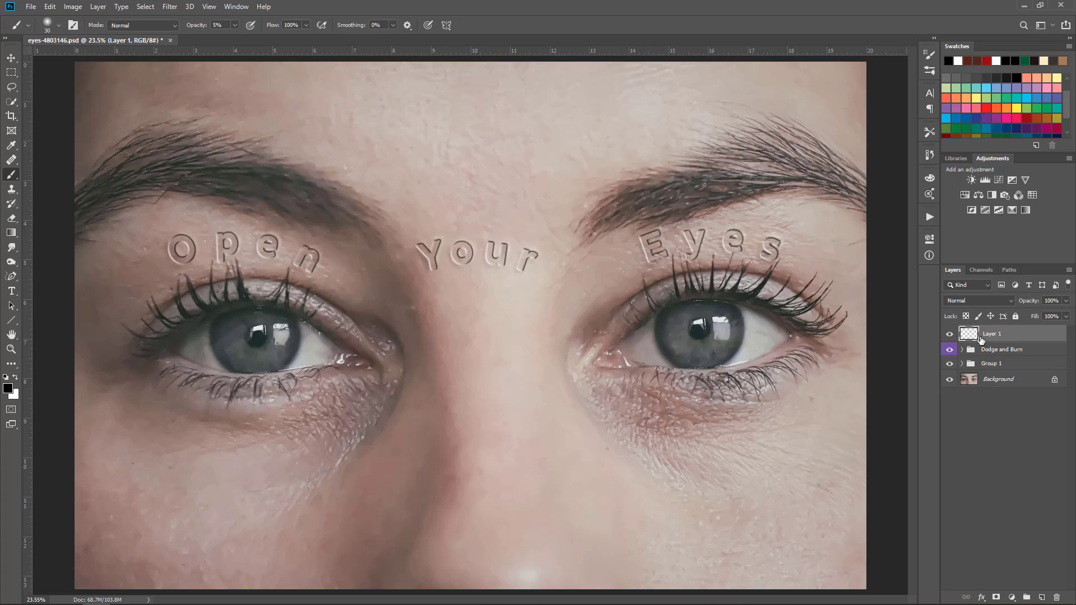
click(976, 299)
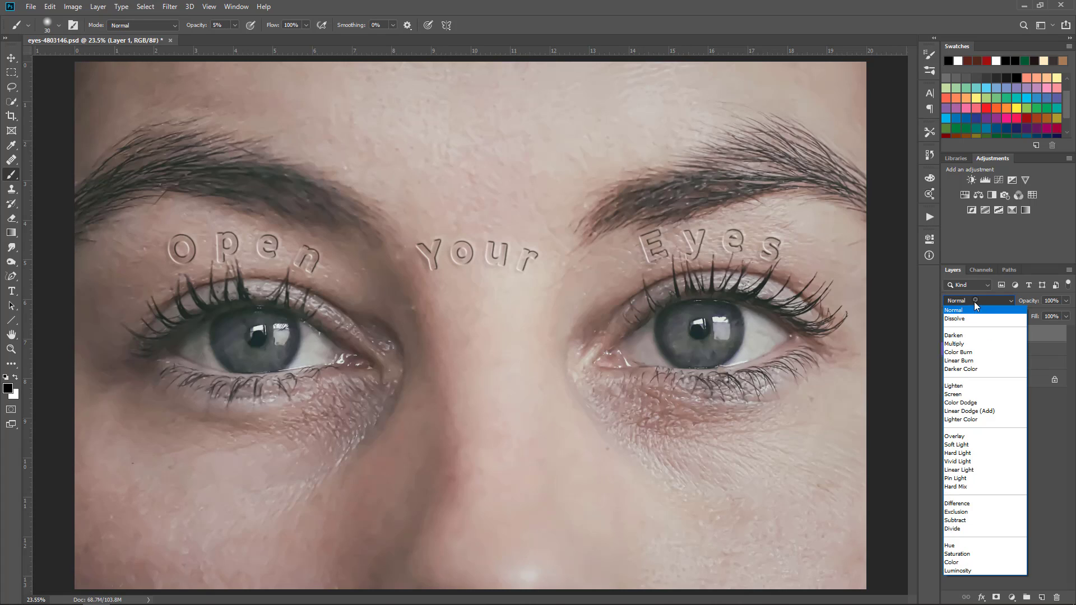
click(957, 435)
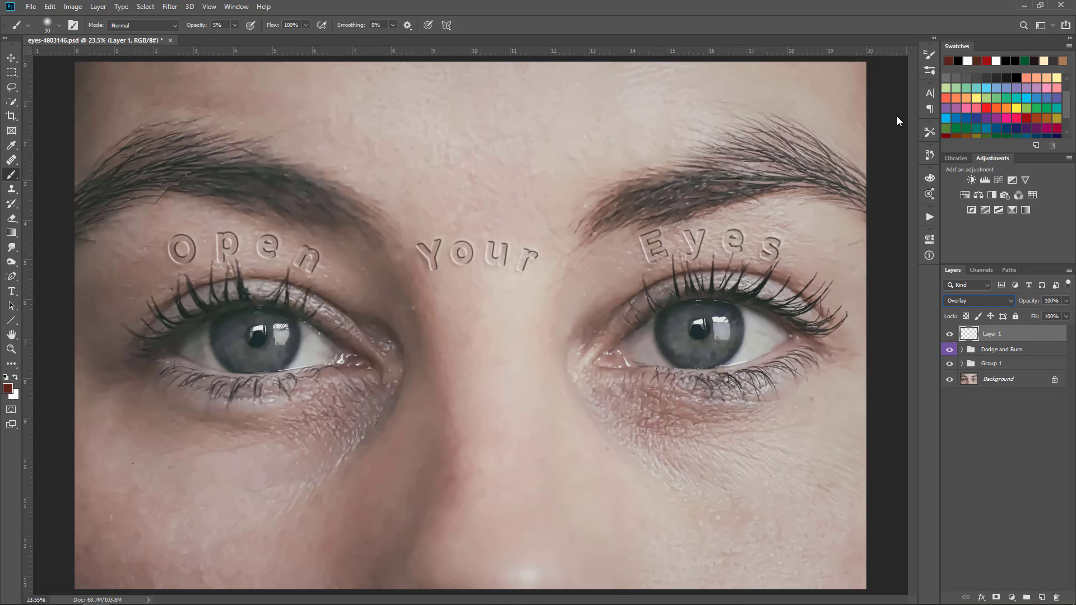
Set the foreground colour to dark reddish-brown #5a1f13 and switch to the Brush tool
click(7, 388)
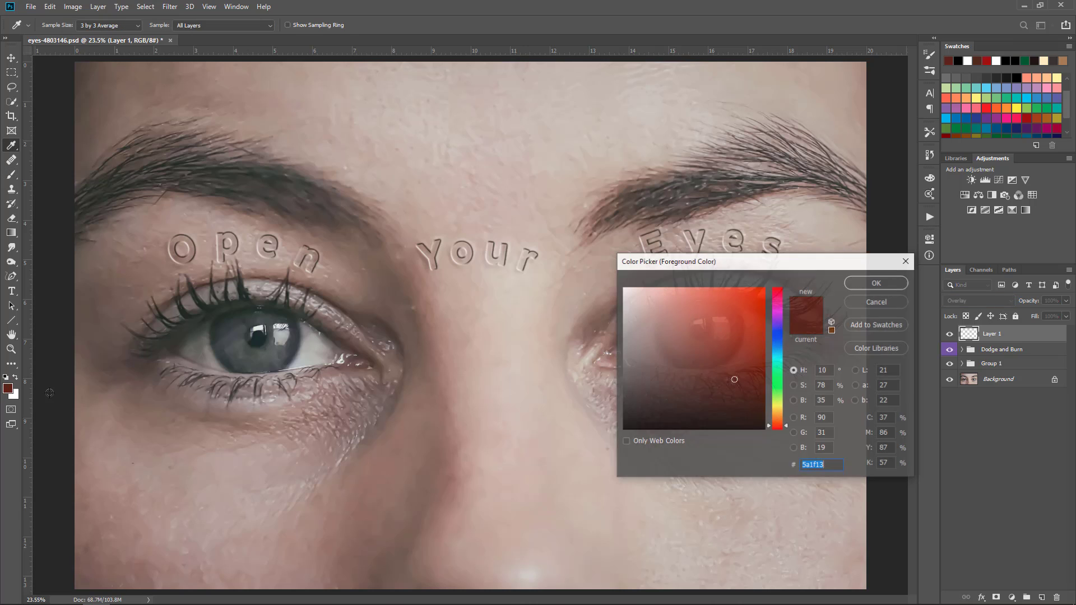
click(869, 282)
key(b)
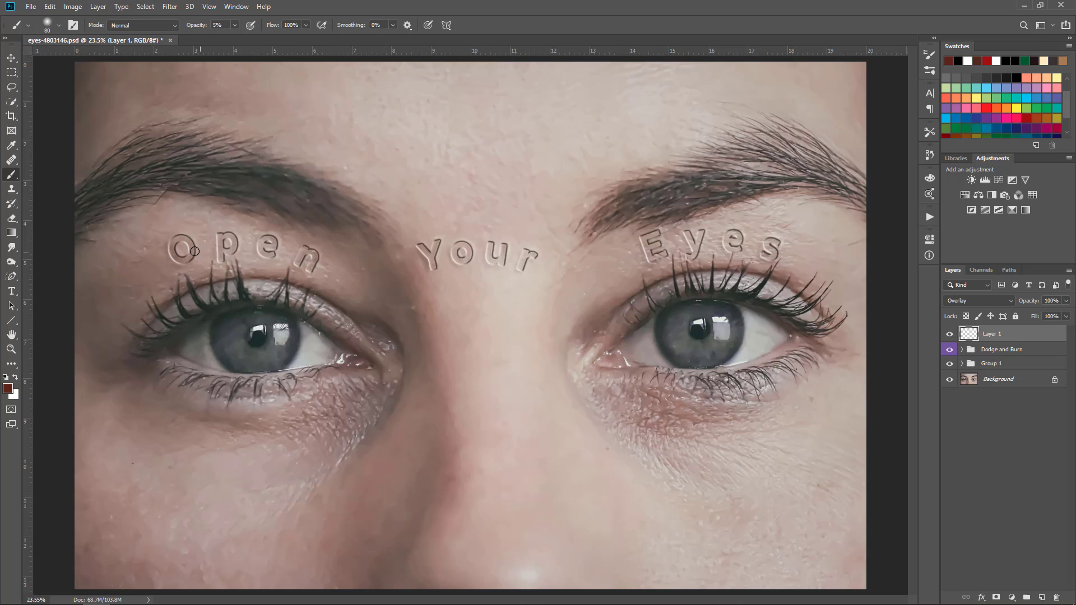
With a 200 px brush, paint dark red over the O of Open, the Y of Your and surrounding skin
key(bracketright)
key(bracketright)
key(bracketright)
key(bracketright)
key(bracketright)
key(bracketright)
mouse_move(170, 256)
mouse_down()
mouse_move(191, 240)
mouse_move(204, 256)
mouse_move(228, 247)
mouse_move(200, 243)
mouse_move(221, 230)
mouse_move(238, 252)
mouse_move(241, 238)
mouse_move(227, 257)
mouse_move(199, 259)
mouse_move(187, 246)
mouse_move(217, 219)
mouse_move(272, 253)
mouse_move(260, 254)
mouse_move(245, 246)
mouse_move(318, 262)
mouse_move(254, 242)
mouse_up()
mouse_move(431, 242)
mouse_down()
mouse_move(437, 264)
mouse_move(447, 236)
mouse_move(458, 262)
mouse_move(467, 250)
mouse_move(451, 265)
mouse_move(486, 249)
mouse_move(491, 261)
mouse_move(473, 263)
mouse_move(509, 247)
mouse_move(540, 252)
mouse_move(519, 269)
mouse_move(531, 248)
mouse_move(512, 259)
mouse_move(541, 253)
mouse_move(494, 260)
mouse_move(482, 240)
mouse_move(501, 243)
mouse_move(490, 266)
mouse_move(512, 272)
mouse_move(655, 252)
mouse_move(646, 259)
mouse_move(639, 240)
mouse_move(664, 235)
mouse_move(654, 263)
mouse_move(680, 232)
mouse_move(691, 258)
mouse_move(708, 236)
mouse_move(685, 221)
mouse_move(700, 237)
mouse_move(735, 233)
mouse_move(772, 260)
mouse_move(761, 233)
mouse_move(776, 235)
mouse_move(768, 247)
mouse_move(660, 242)
mouse_up()
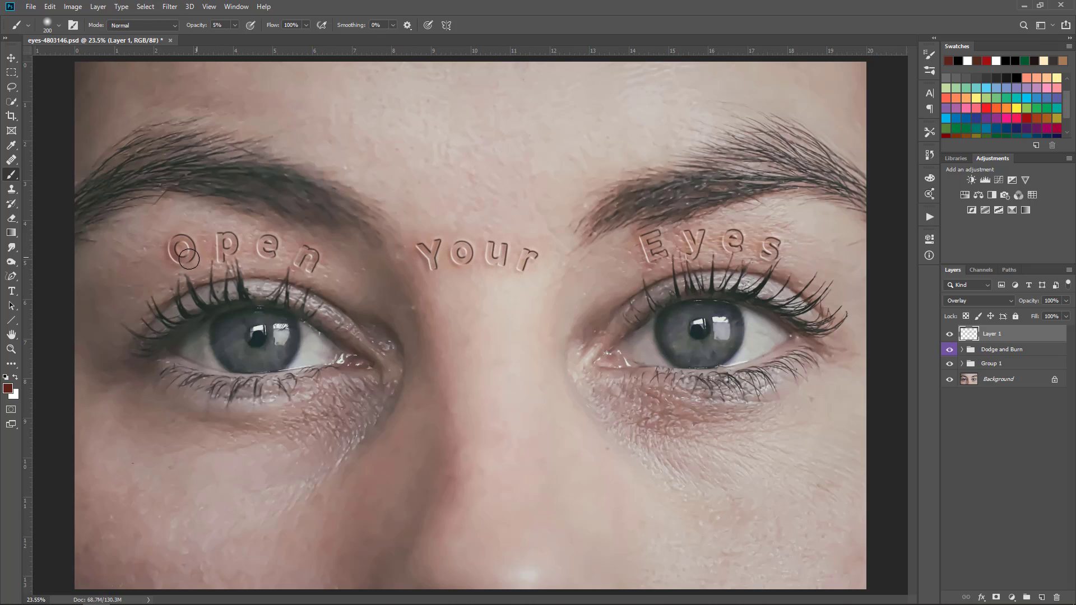
mouse_move(188, 257)
mouse_down()
mouse_move(152, 240)
mouse_move(170, 267)
mouse_up()
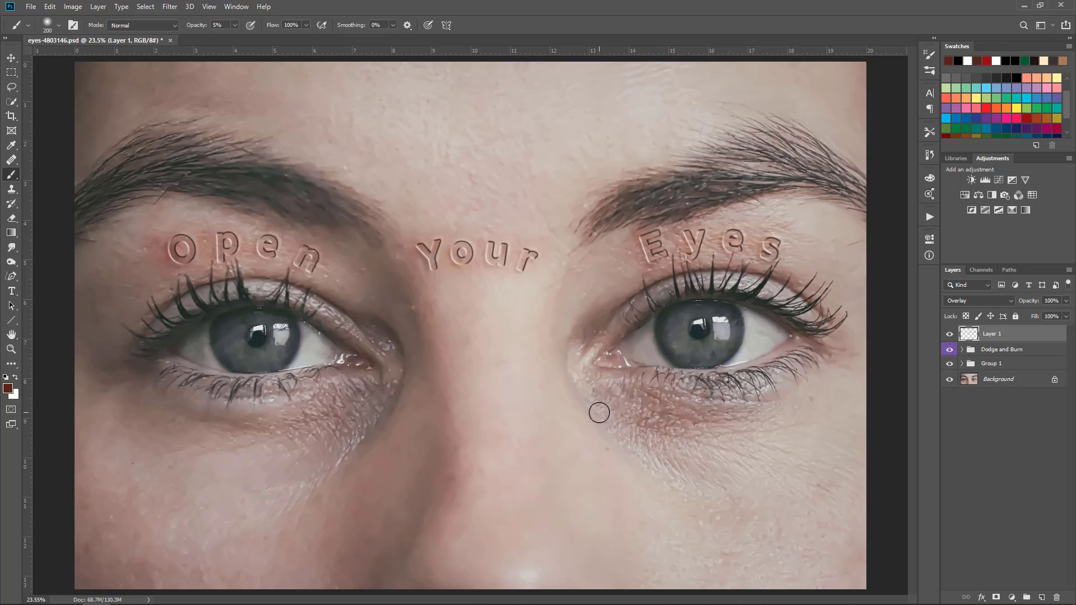
key(ctrl+minus)
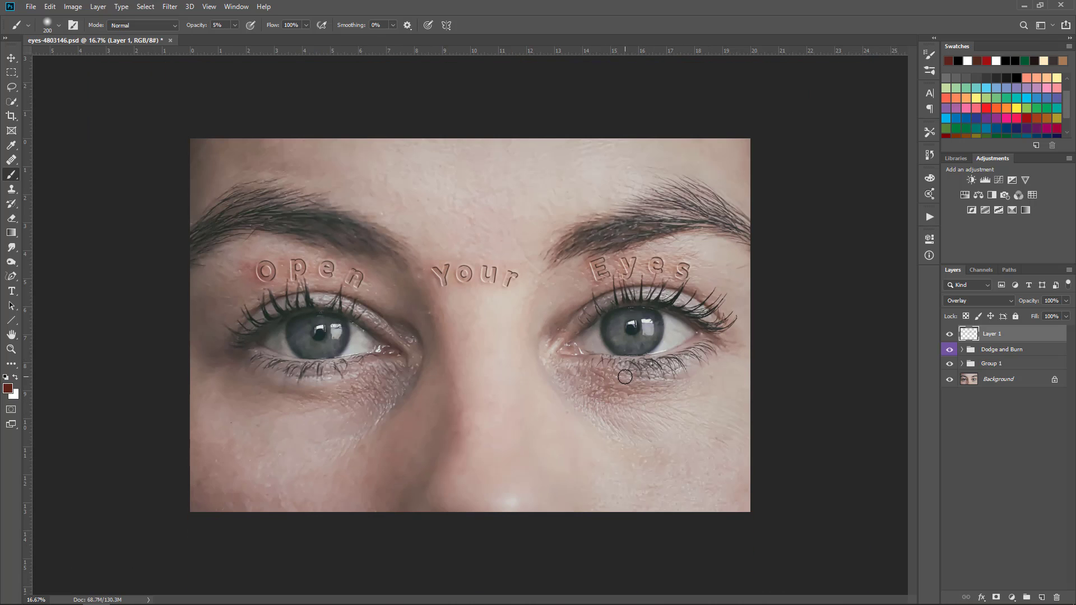
key(ctrl+plus)
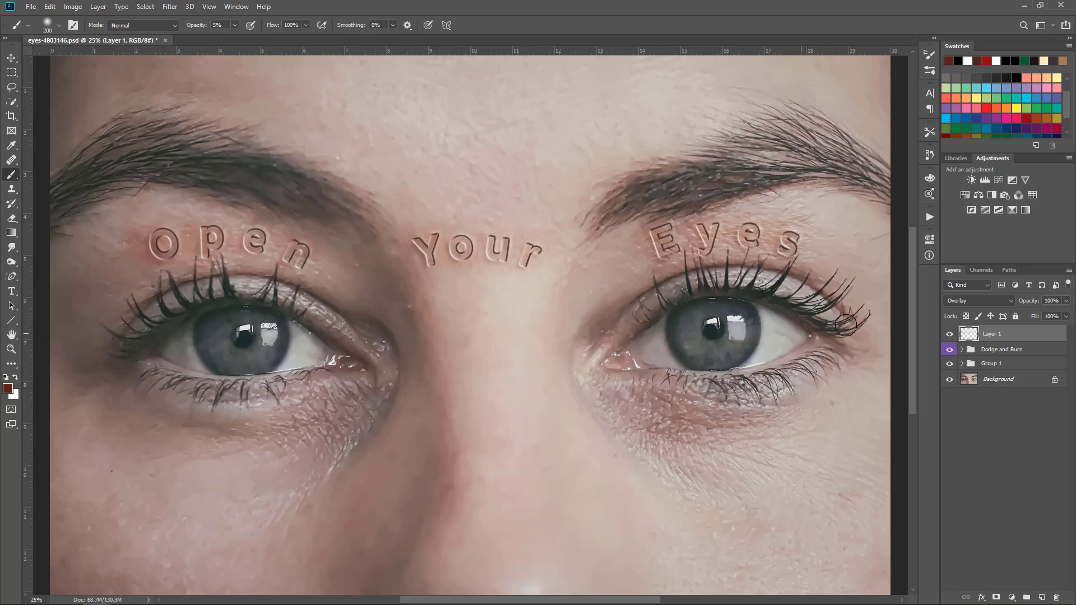
Add Layer 2 in Overlay blend mode with white as the paint colour
click(1041, 597)
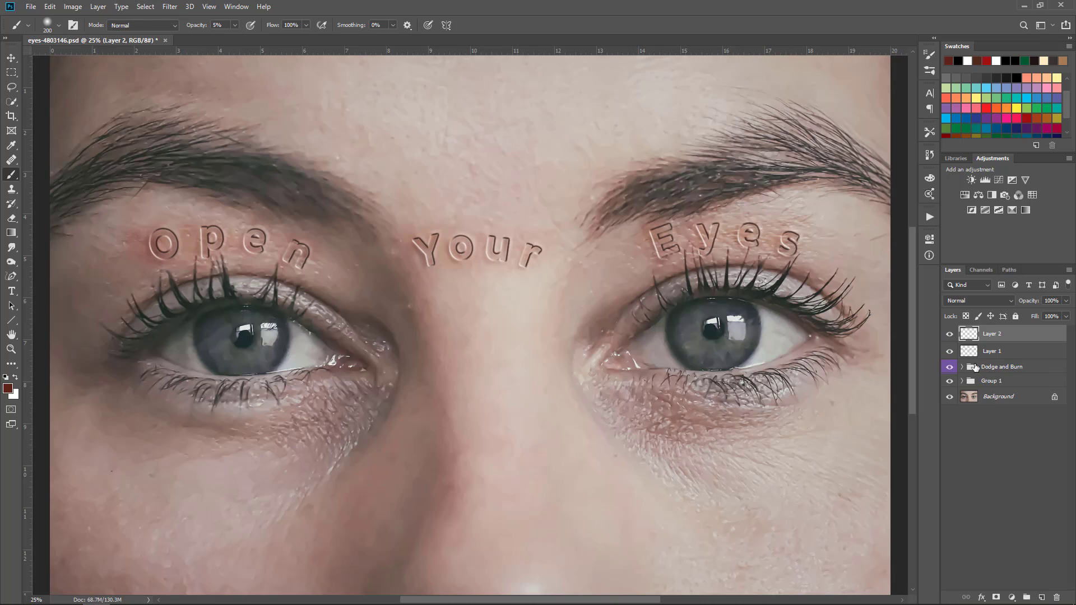
click(971, 304)
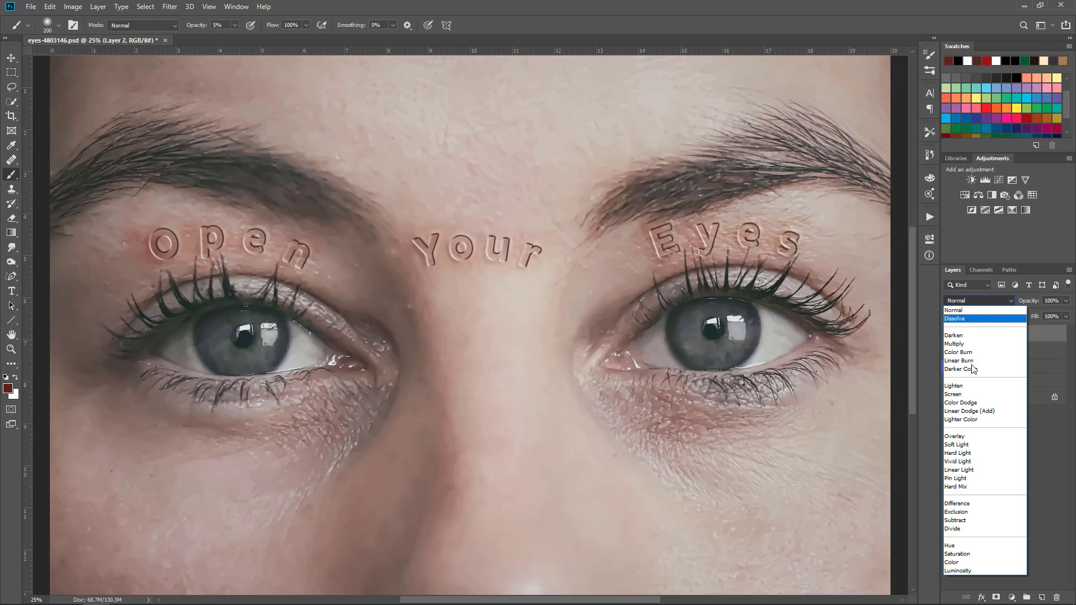
click(967, 438)
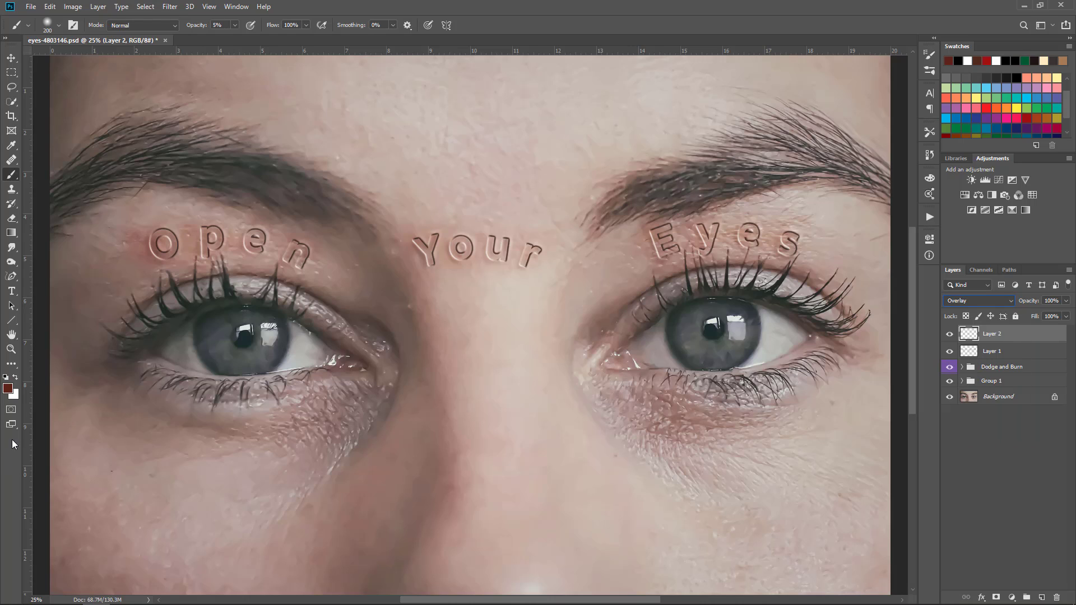
click(15, 377)
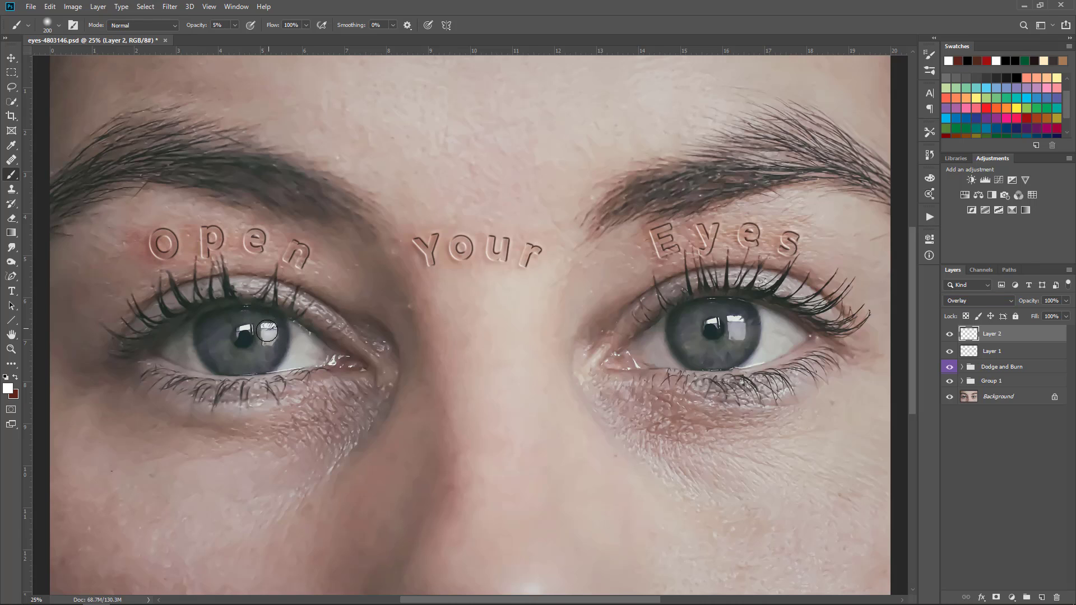
With a 175 px brush at 10% opacity, brighten both irises, catchlight and eye whites
key(bracketleft)
key(1)
click(269, 333)
mouse_move(227, 335)
mouse_down()
mouse_move(241, 354)
mouse_move(219, 326)
mouse_move(242, 371)
mouse_move(271, 360)
mouse_move(199, 362)
mouse_up()
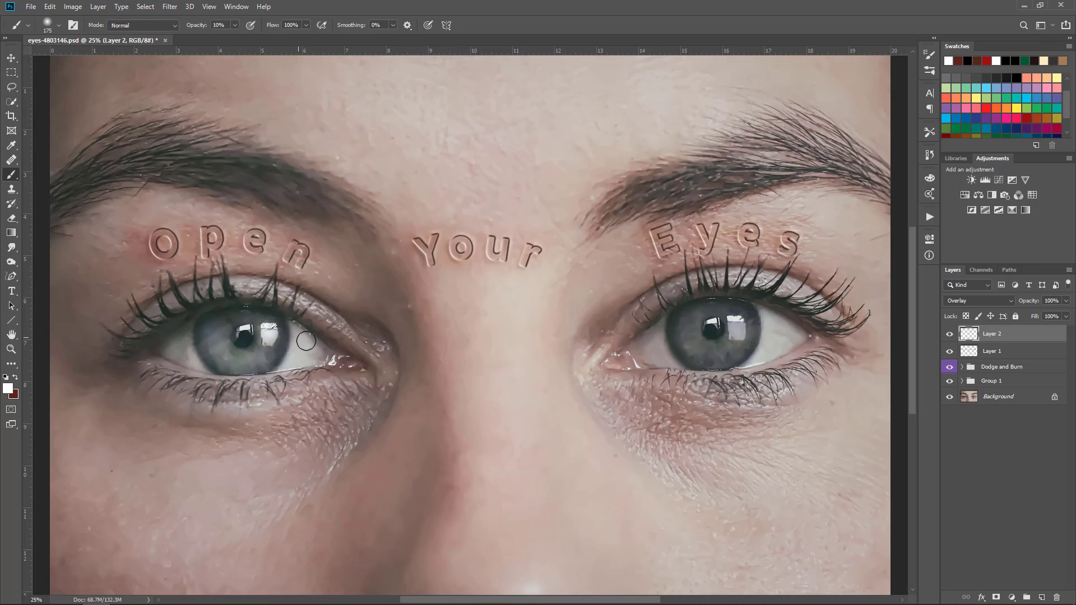
mouse_move(292, 336)
mouse_down()
mouse_move(291, 359)
mouse_move(190, 356)
mouse_move(283, 332)
mouse_move(245, 331)
mouse_move(273, 332)
mouse_move(233, 359)
mouse_move(268, 340)
mouse_up()
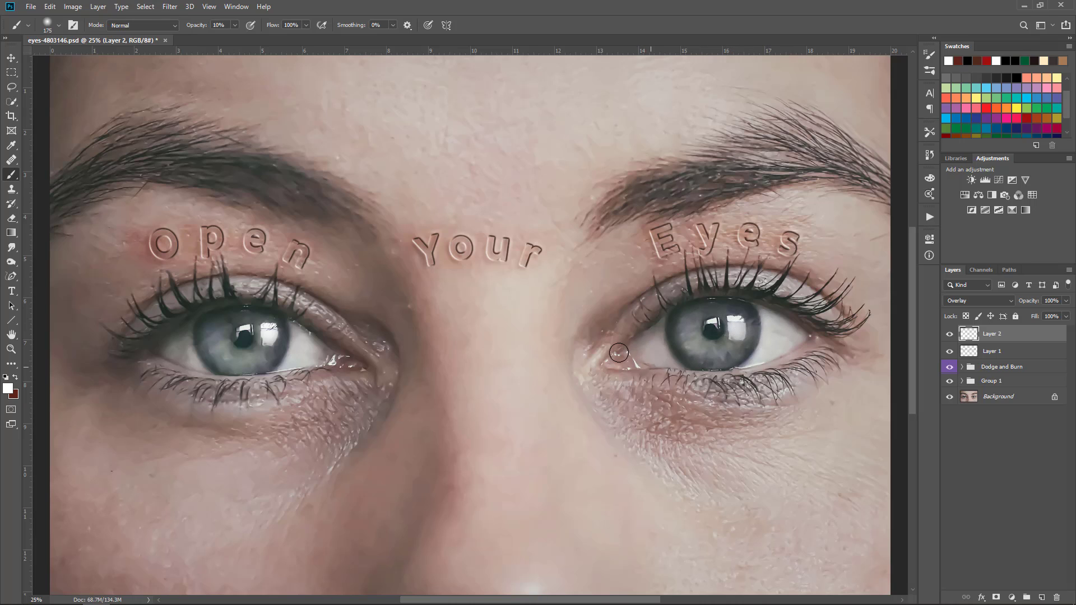
mouse_move(653, 361)
mouse_down()
mouse_move(681, 361)
mouse_move(651, 347)
mouse_move(708, 353)
mouse_move(727, 345)
mouse_move(710, 334)
mouse_move(732, 326)
mouse_move(845, 357)
mouse_move(723, 373)
mouse_up()
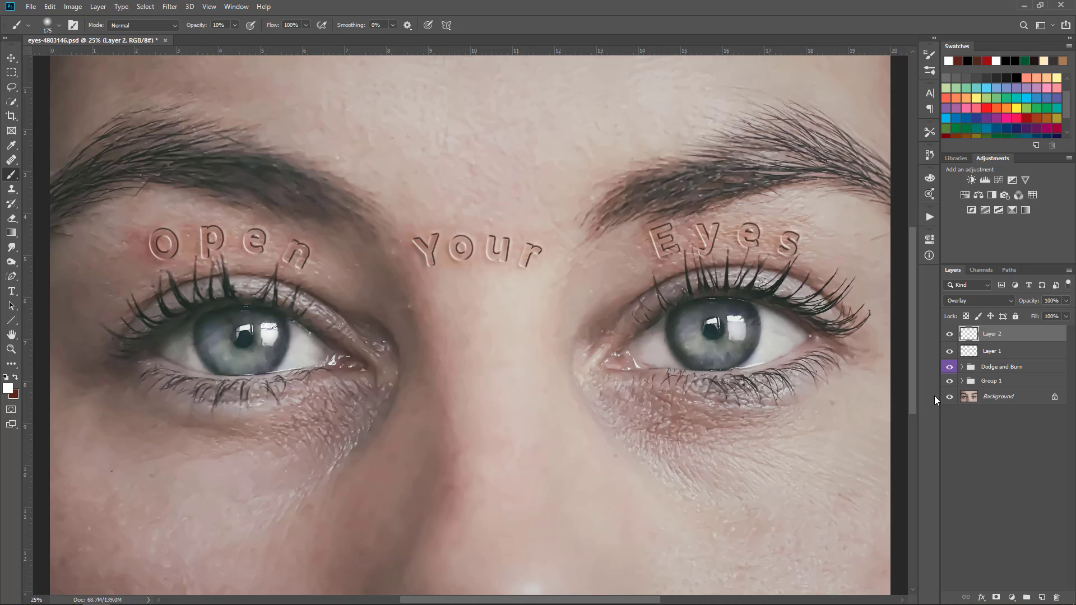
Compare Layer 2 on and off, set its opacity to 75%, and add Layer 3
click(949, 334)
click(949, 335)
click(1065, 300)
drag(1067, 314, 1054, 318)
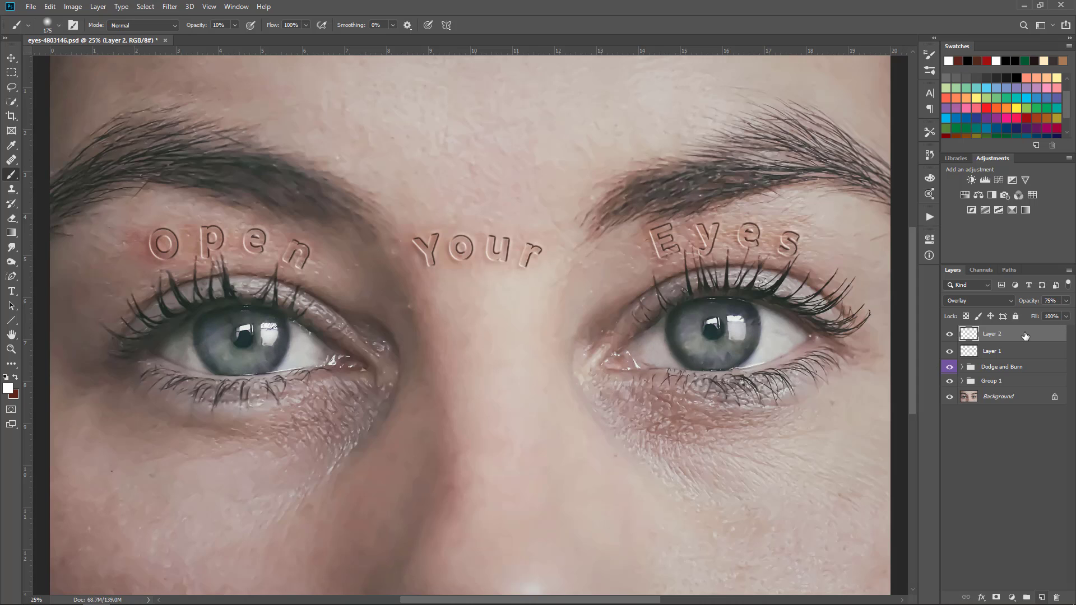
click(1039, 597)
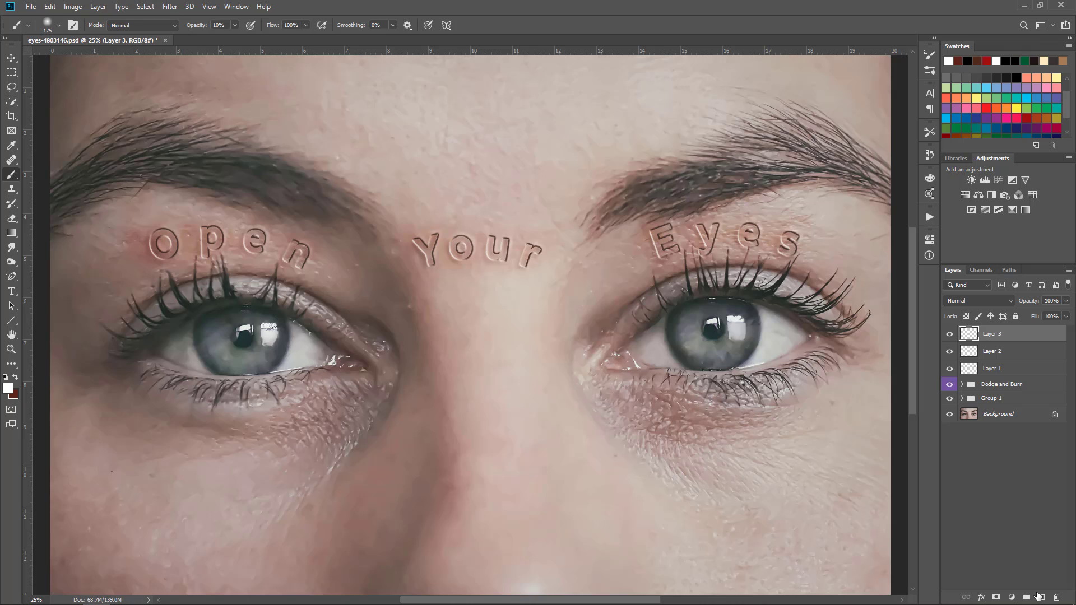
Set Layer 3 to Multiply with black paint and faintly darken the left eye corner with a 70 px brush
click(972, 301)
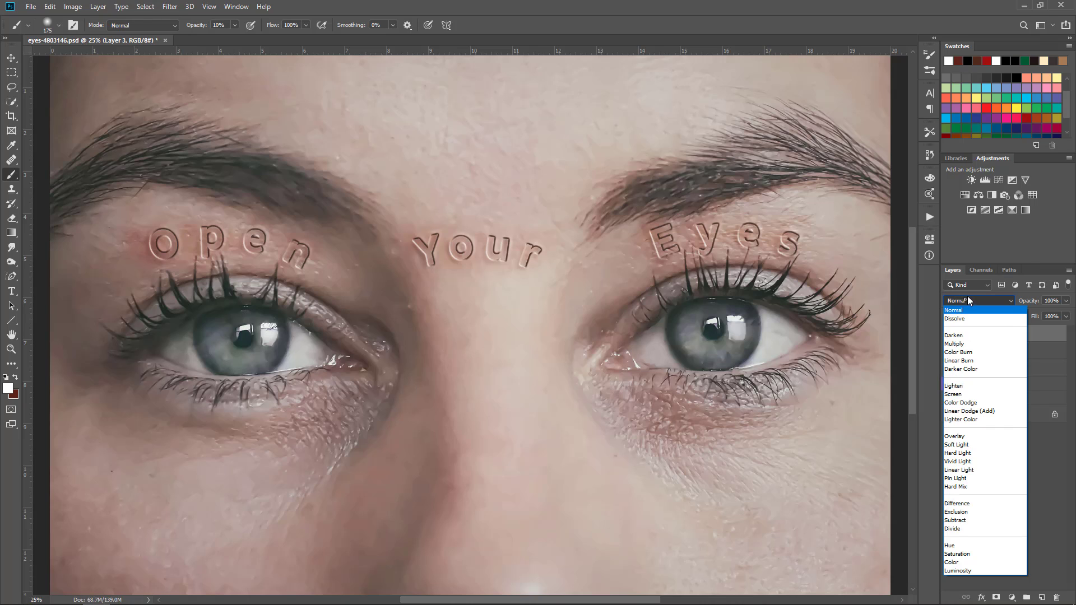
click(957, 346)
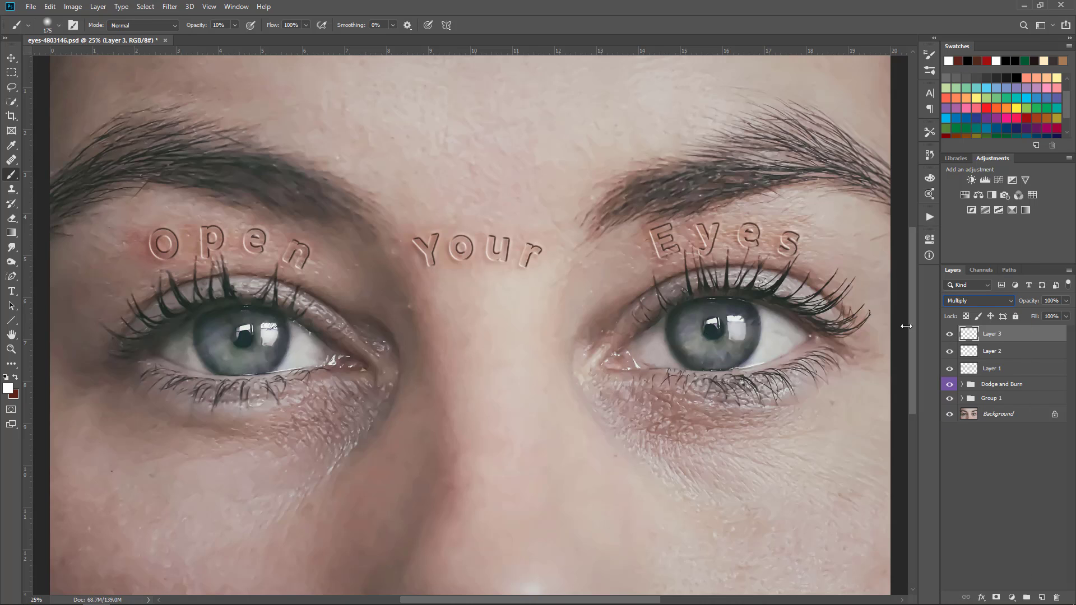
click(6, 378)
key(bracketleft)
key(bracketleft)
key(bracketleft)
key(bracketleft)
key(bracketleft)
key(bracketleft)
mouse_move(163, 342)
mouse_down()
mouse_move(179, 324)
mouse_move(156, 345)
mouse_up()
At 60 px and 4% opacity, darken the left eye's inner corner, outer corner and iris edge
key(bracketleft)
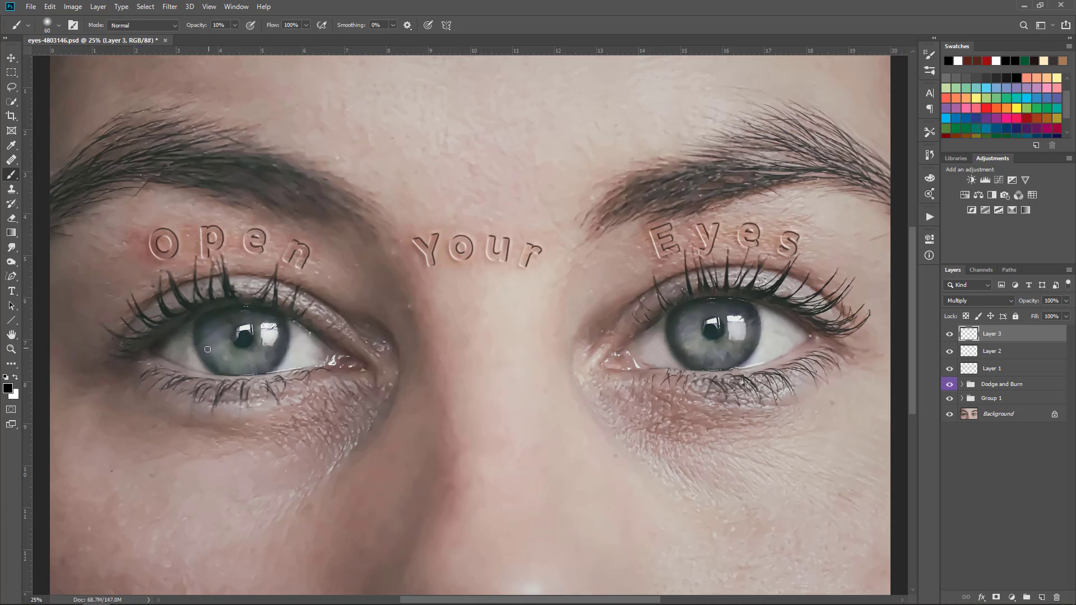
key(0)
key(4)
drag(288, 321, 345, 357)
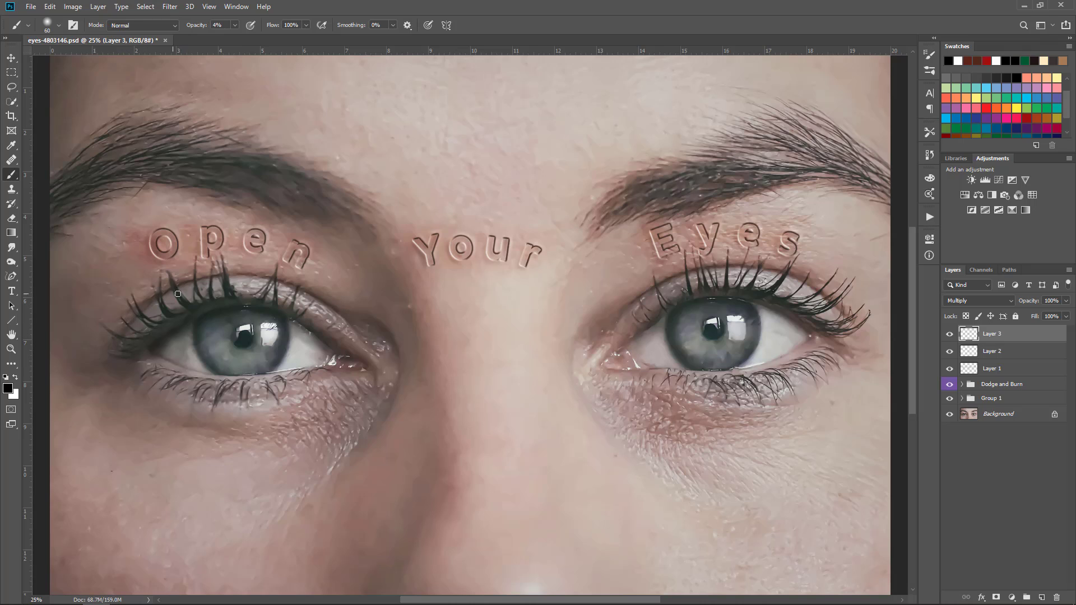
mouse_move(309, 301)
mouse_down()
mouse_move(368, 338)
mouse_move(349, 313)
mouse_move(367, 323)
mouse_move(405, 367)
mouse_move(378, 336)
mouse_move(347, 360)
mouse_move(258, 353)
mouse_move(307, 330)
mouse_move(286, 296)
mouse_move(331, 299)
mouse_move(359, 330)
mouse_up()
Darken the right eye's inner corner and upper lash line with a 100 px brush
key(bracketright)
key(bracketright)
key(bracketright)
key(bracketright)
key(bracketright)
key(bracketright)
key(bracketright)
key(bracketright)
key(bracketright)
key(bracketright)
mouse_move(583, 338)
mouse_down()
mouse_move(633, 306)
mouse_move(601, 336)
mouse_up()
key(bracketleft)
key(bracketleft)
key(bracketleft)
key(bracketleft)
key(bracketleft)
key(bracketleft)
key(bracketleft)
key(bracketleft)
key(bracketleft)
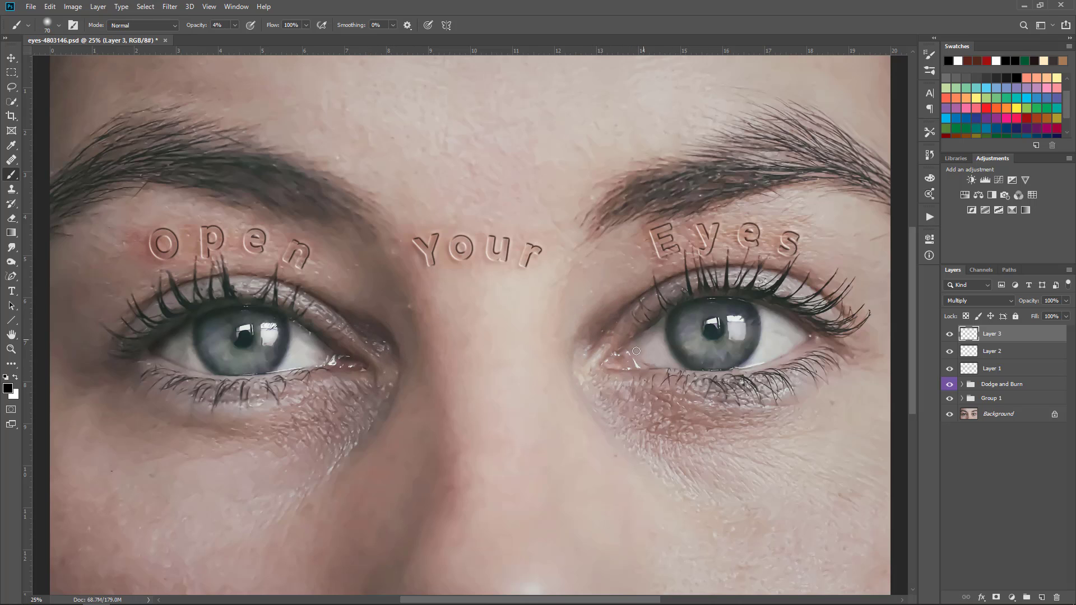
mouse_move(630, 346)
mouse_down()
mouse_move(710, 295)
mouse_move(785, 303)
mouse_move(802, 336)
mouse_up()
key(bracketright)
key(bracketright)
key(bracketright)
key(bracketright)
key(bracketright)
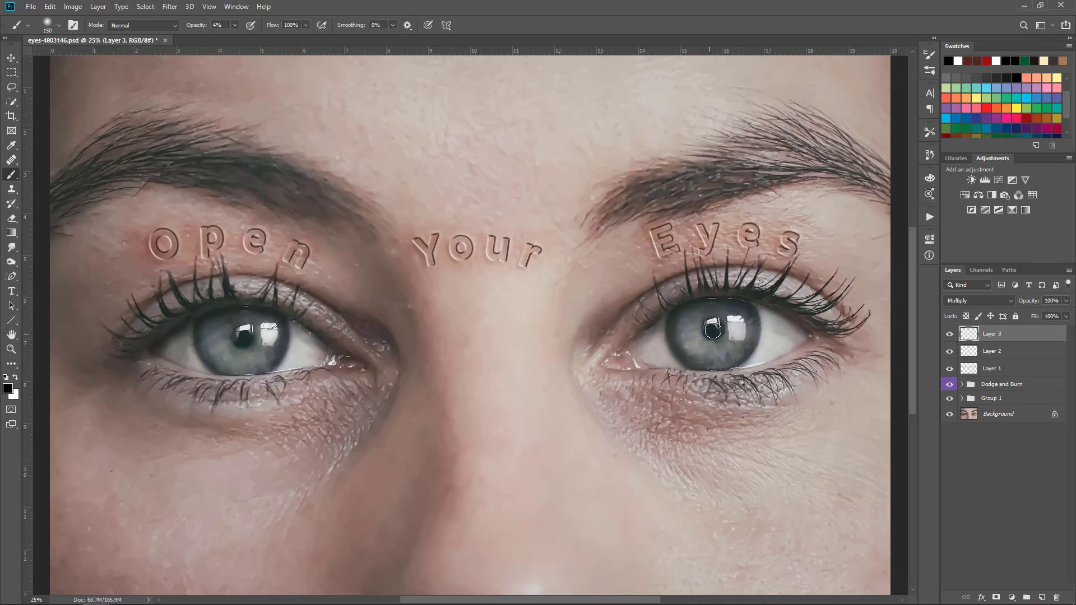
key(bracketleft)
key(bracketleft)
key(bracketleft)
key(bracketleft)
key(bracketleft)
key(bracketleft)
key(bracketleft)
Group Layer 3 through Group 1 into Group 2, compare it on and off, and fit the image
key(ctrl+minus)
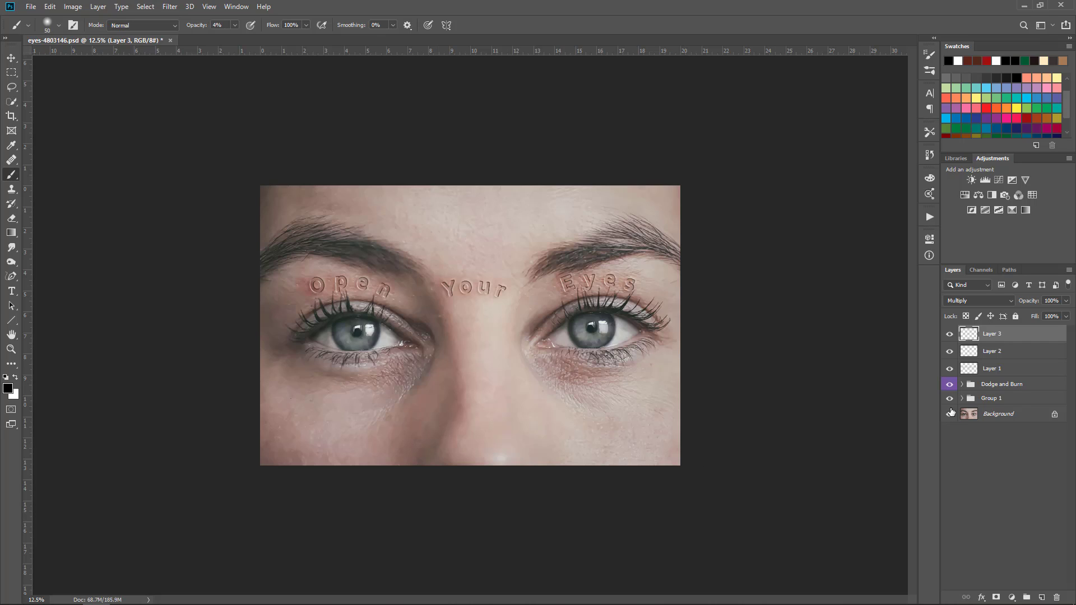
shift+click(1004, 399)
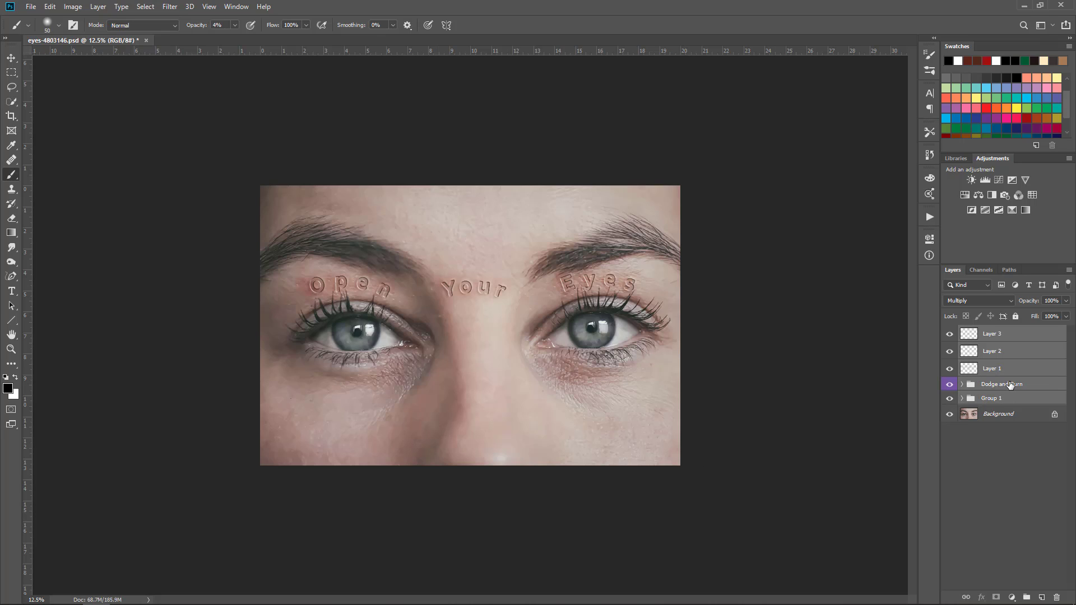
key(ctrl+g)
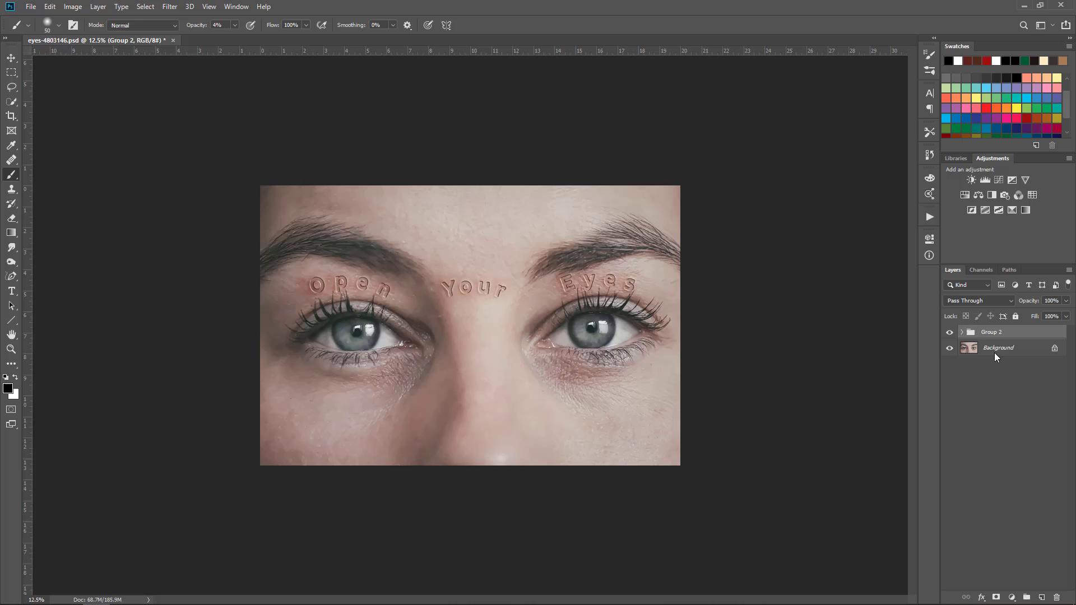
click(949, 332)
click(949, 333)
key(ctrl+0)
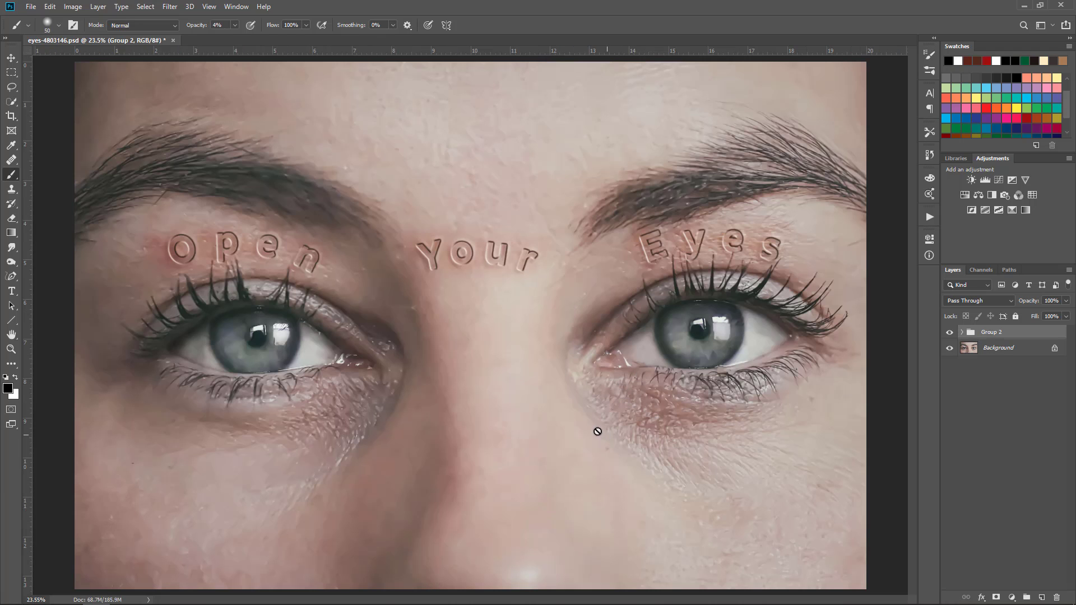